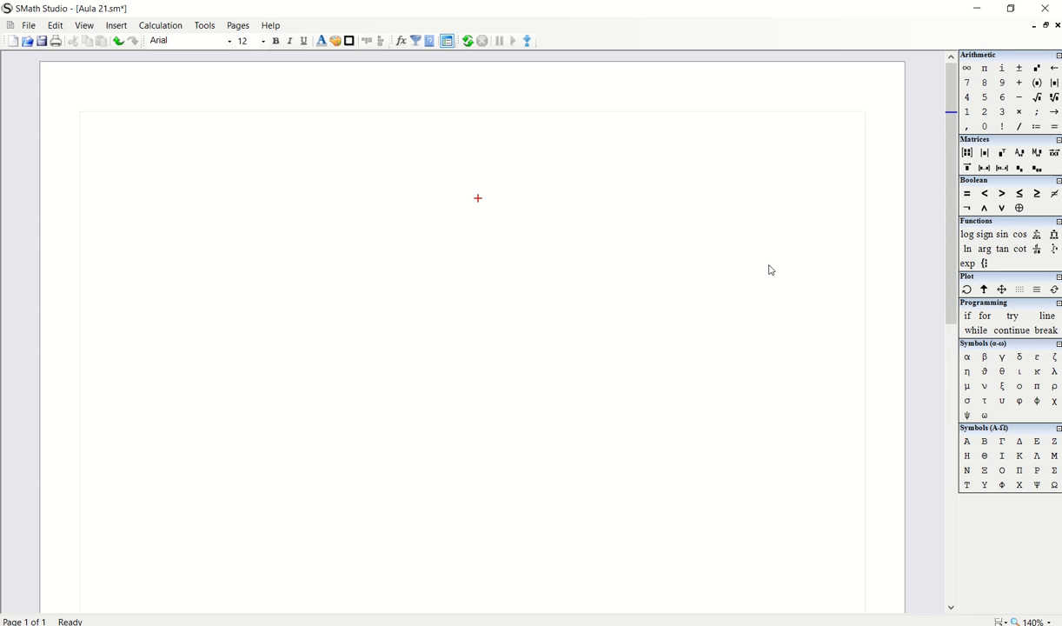
Step: Define variable A near the page top as an empty matrix with 5 rows and 2 columns
left_click(542, 216)
left_click(478, 161)
left_click(413, 161)
type("A:")
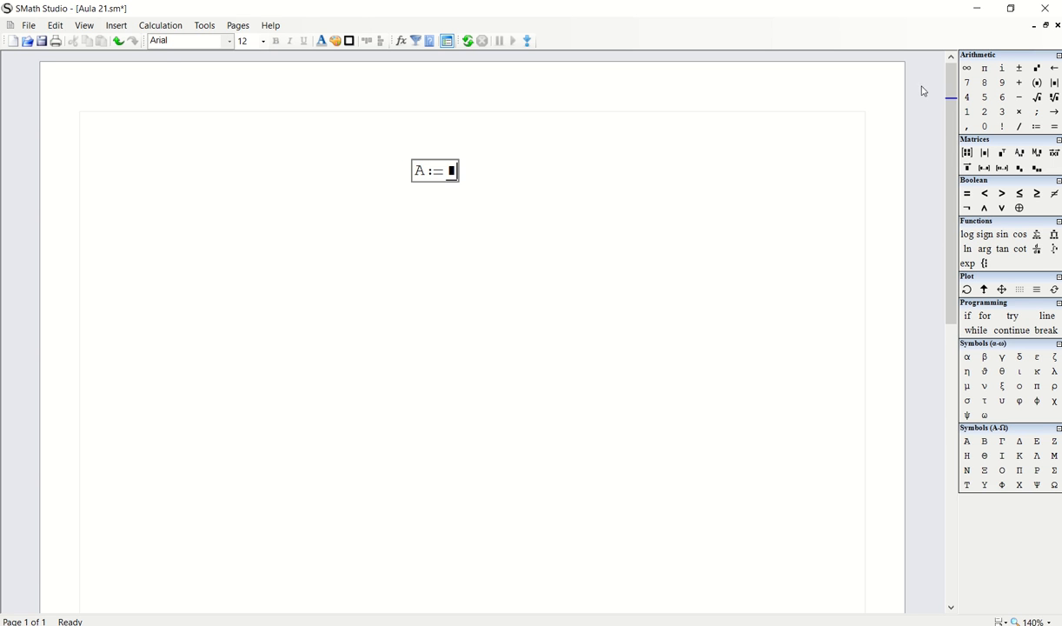
left_click(966, 152)
left_click(588, 298)
left_click(588, 298)
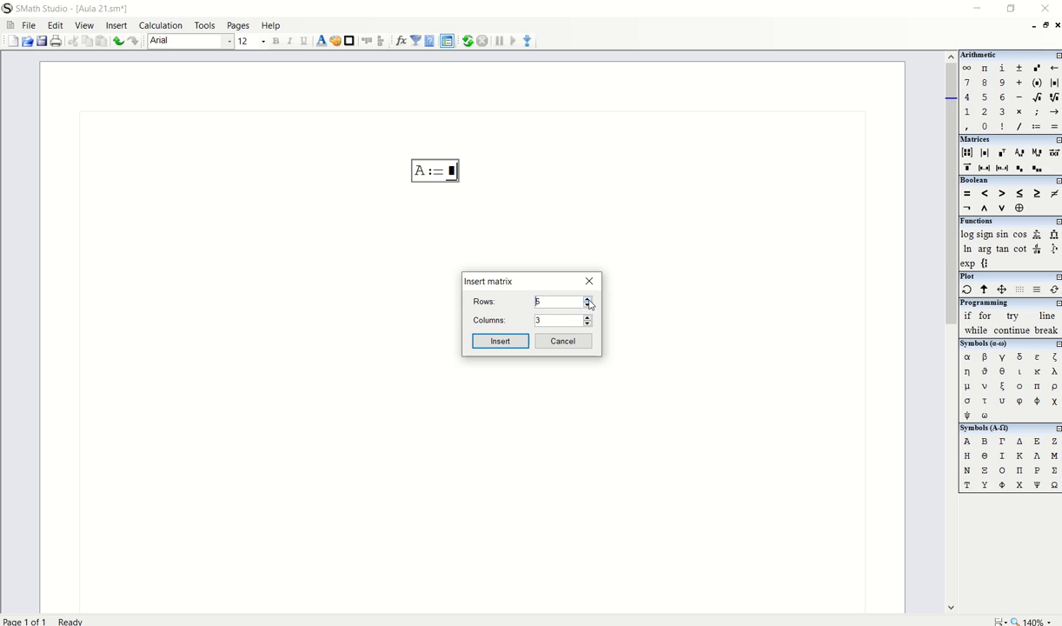
left_click(587, 323)
left_click(500, 341)
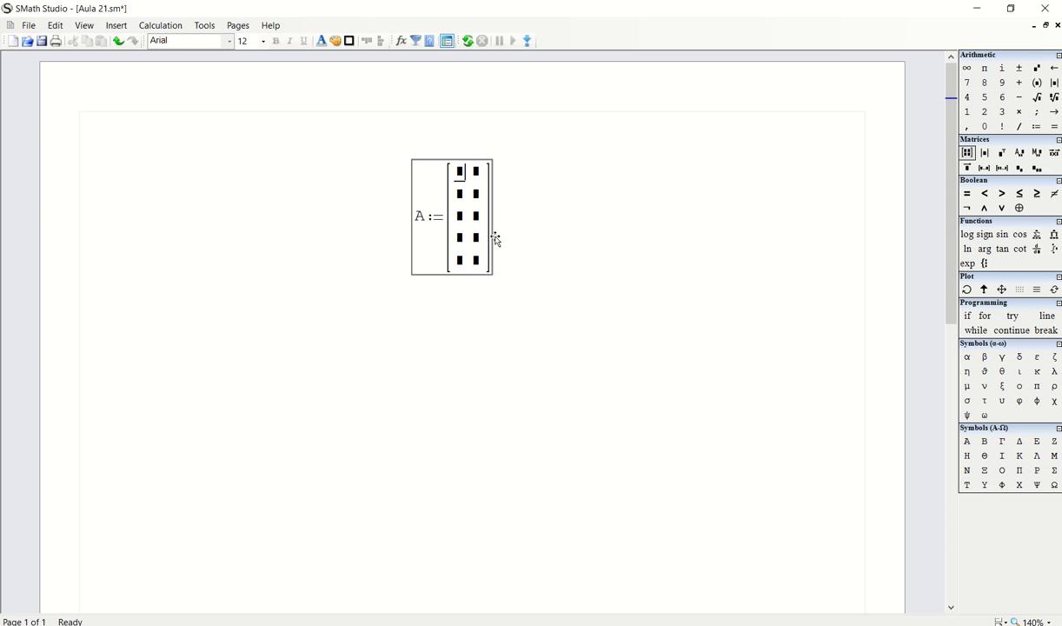
Step: Fill the first column of matrix A with the text strings "A", "B", "C", "D" and "E"
type("\"A")
left_click(469, 194)
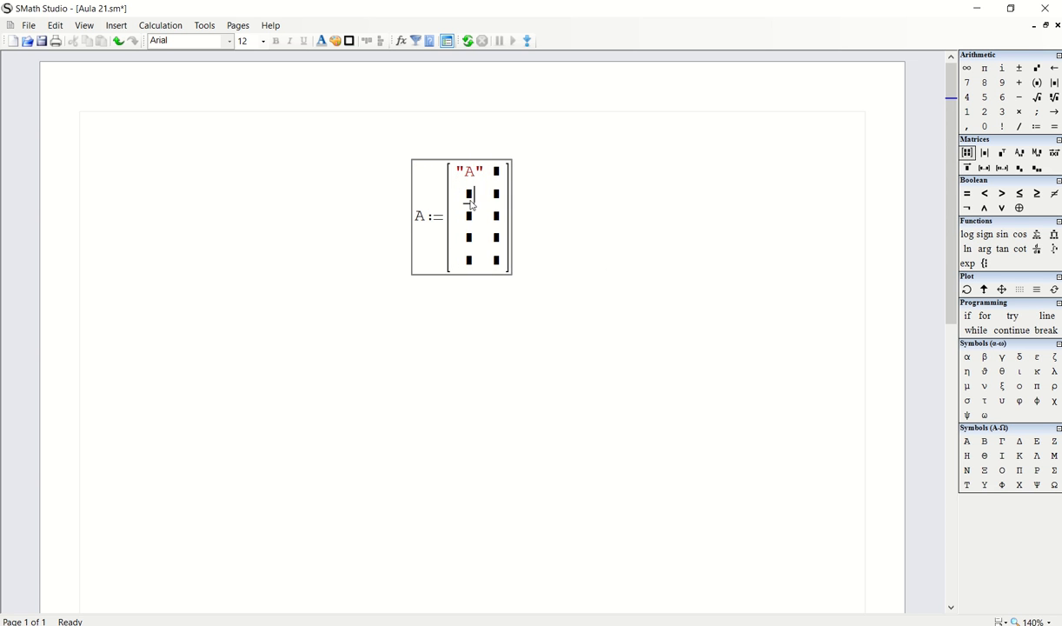
type("\"B")
left_click(469, 215)
type("\"C")
left_click(469, 238)
type("\"D")
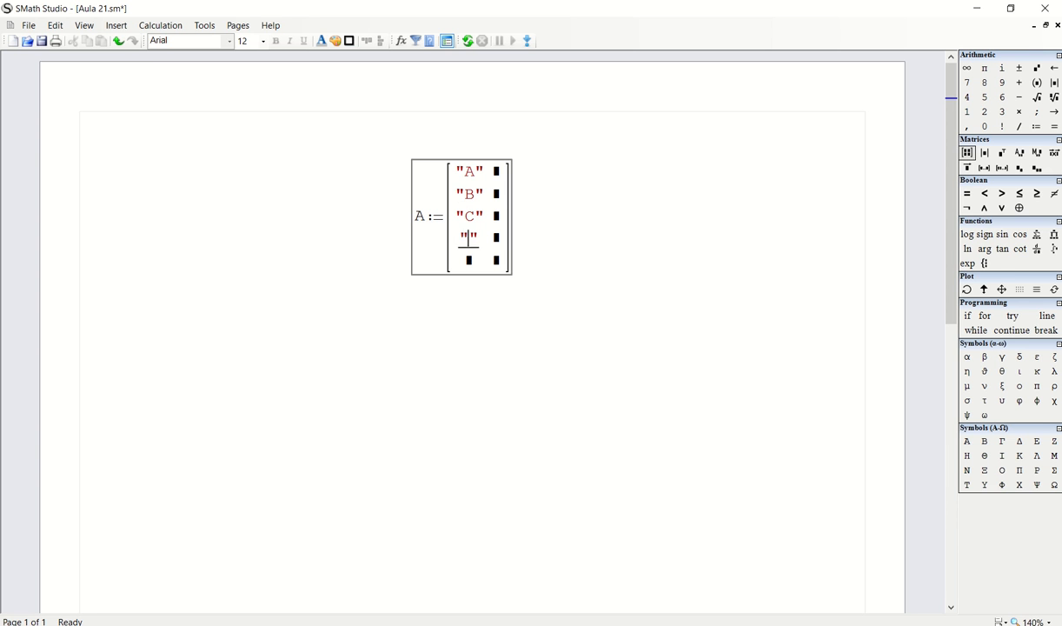
left_click(469, 260)
type("\"E")
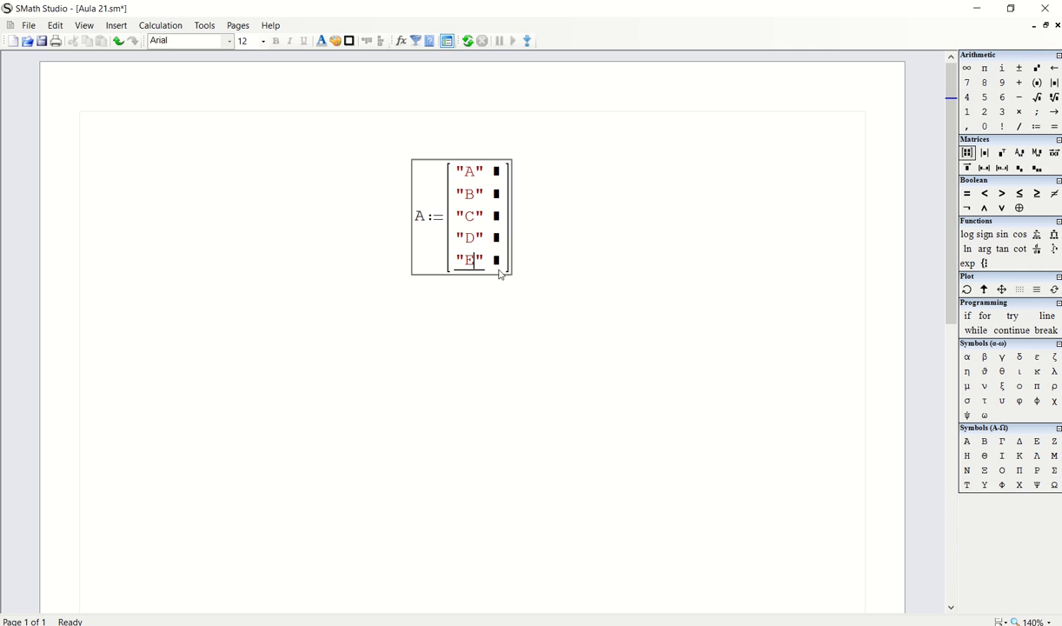
Step: Extend matrix A by a sixth row and enter the string "F" in its first column
left_click_drag(507, 270, 502, 299)
left_click(470, 283)
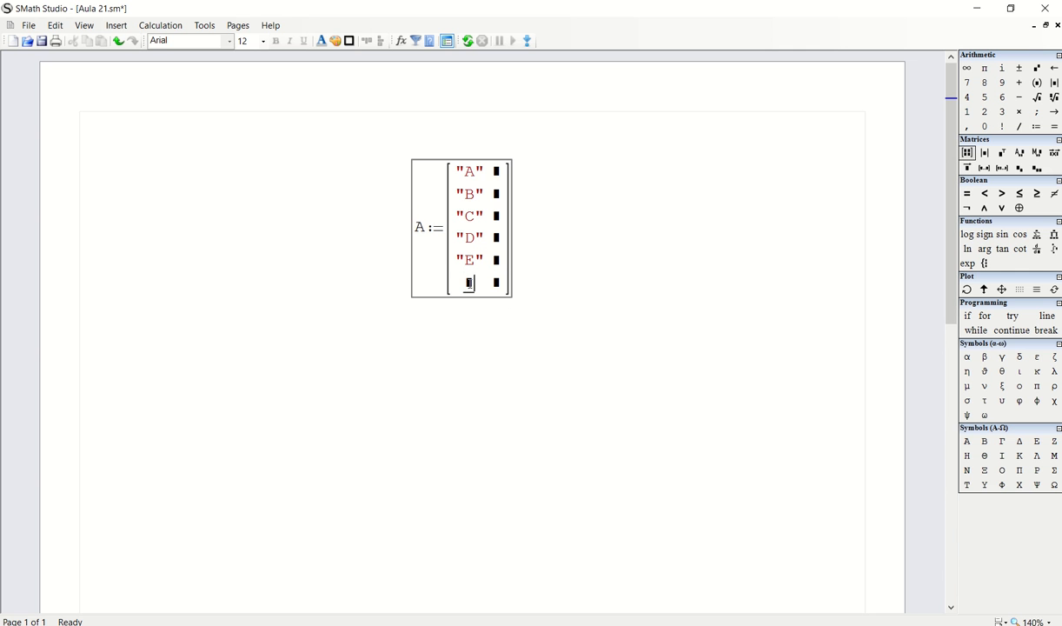
type("\"F")
Step: Fill matrix A's second column with 34, 12, 67, 24, 19 and 89, and move the definition up the page
left_click(530, 208)
left_click(498, 171)
type("34")
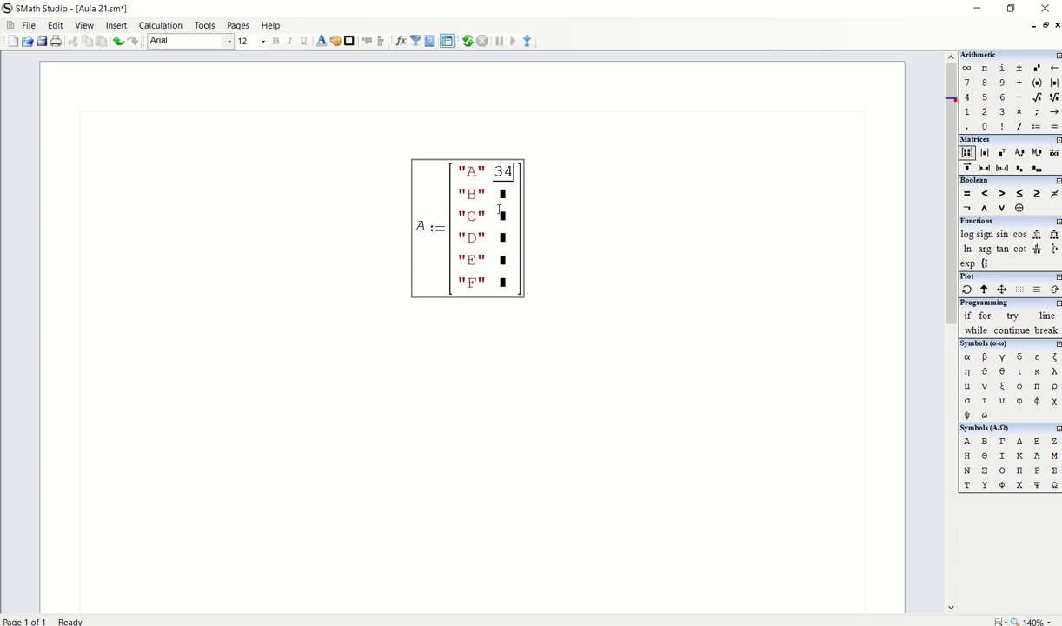
left_click(498, 193)
type("12")
left_click(502, 216)
type("67")
left_click(502, 238)
type("24")
left_click(502, 259)
type("1")
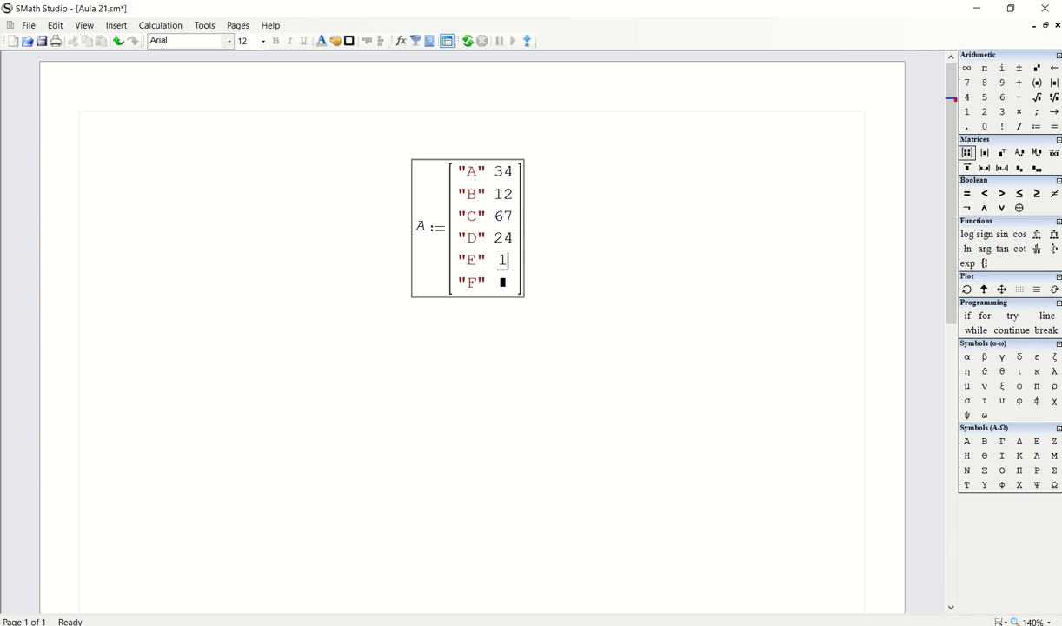
type("9")
left_click(504, 281)
type("89")
left_click_drag(605, 217, 502, 182)
left_click(571, 180)
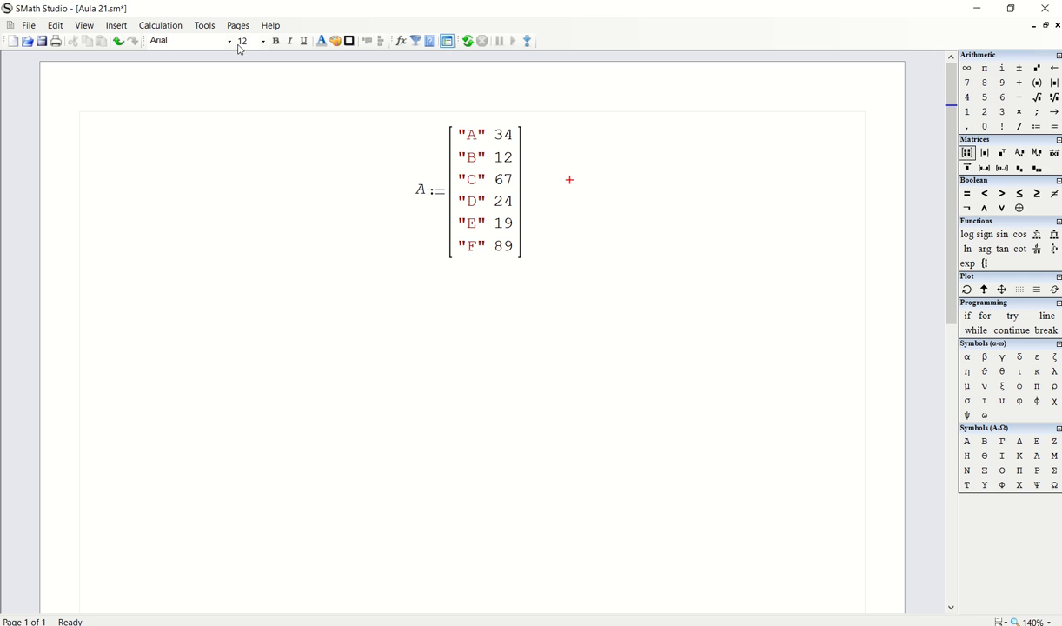
Step: Check the EXCEL (2003+) I/O with recalculation and PNG export plugin in the installed plugins list
left_click(204, 26)
left_click(225, 36)
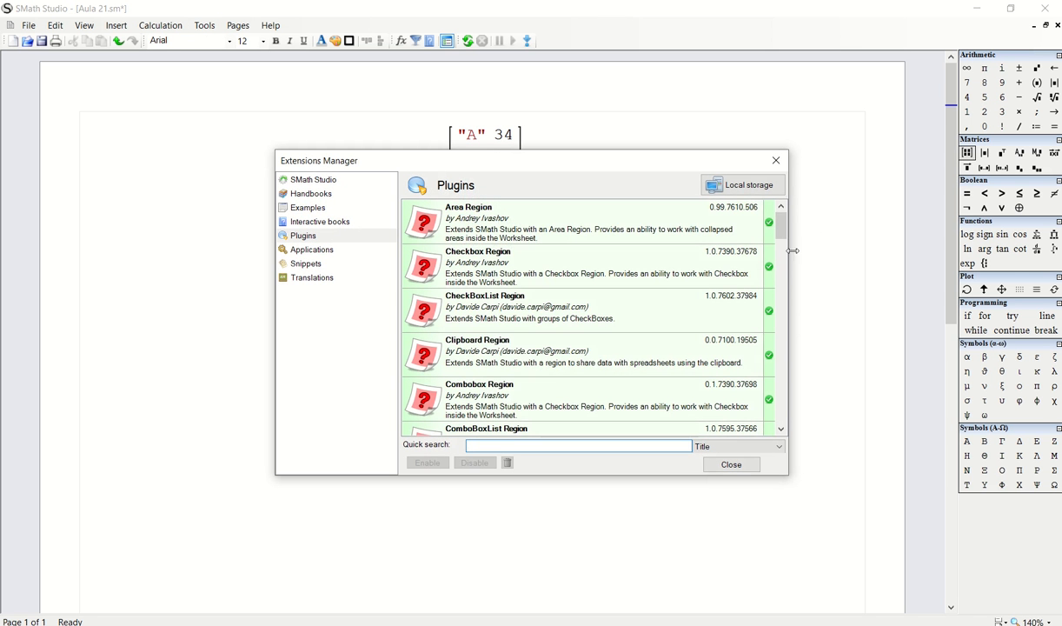
scroll(781, 243, "down", 2)
scroll(780, 243, "down", 8)
scroll(568, 287, "up", 1)
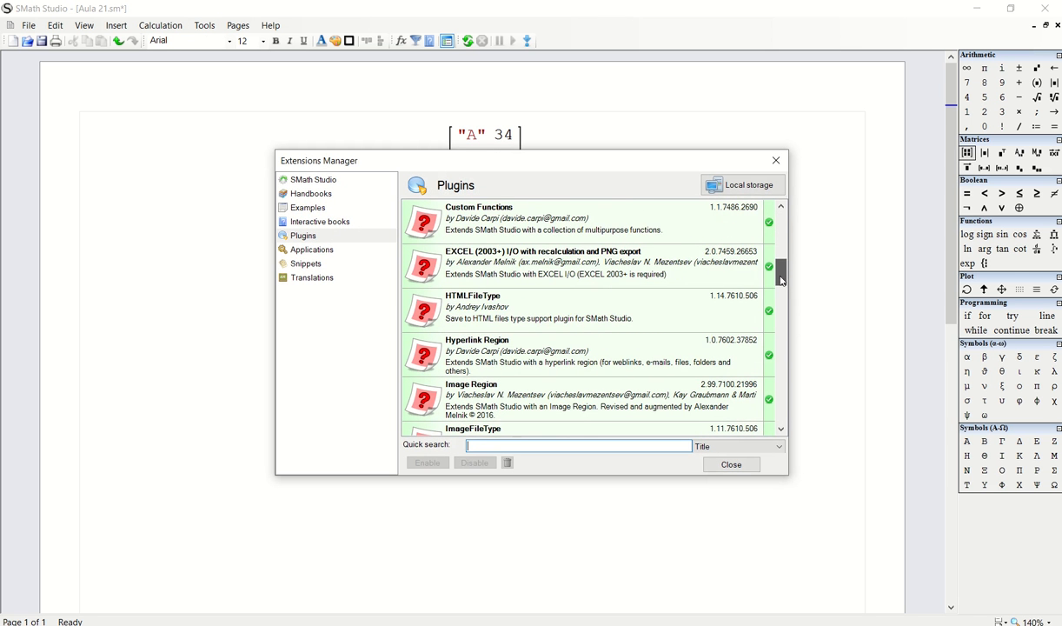
left_click(541, 269)
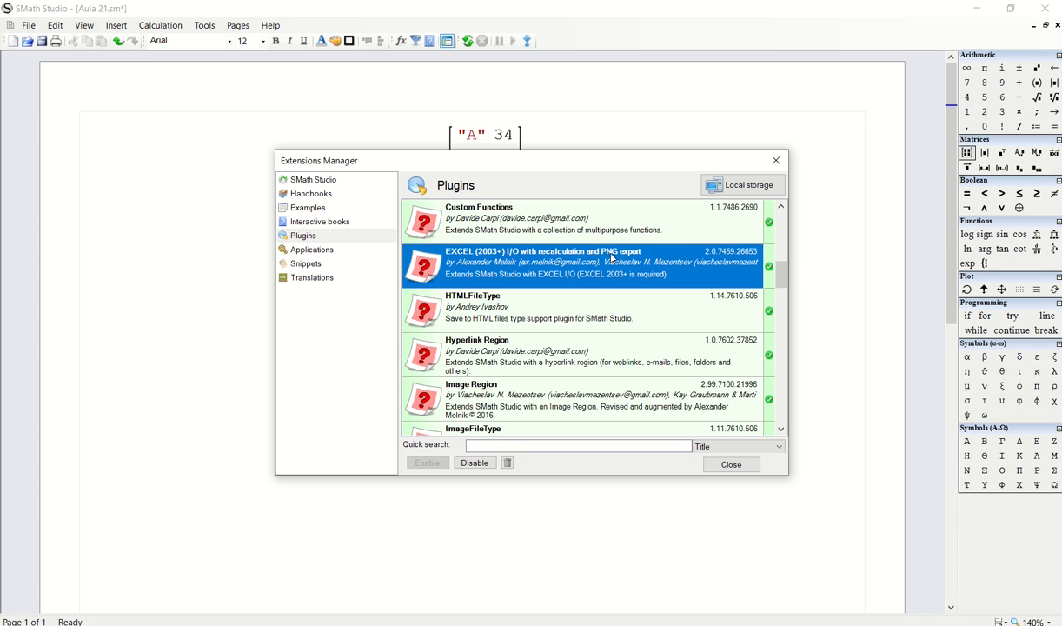
left_click(626, 217)
left_click(548, 254)
left_click(775, 161)
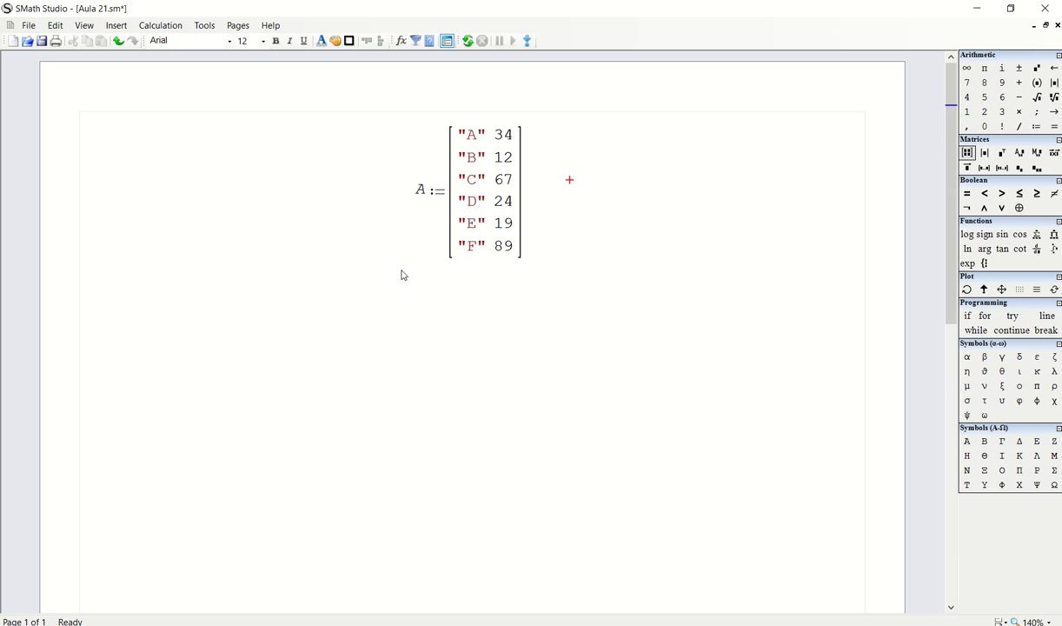
Step: Insert an empty excel_IN function call below the matrix
left_click(311, 291)
type("excel_E")
key("Return")
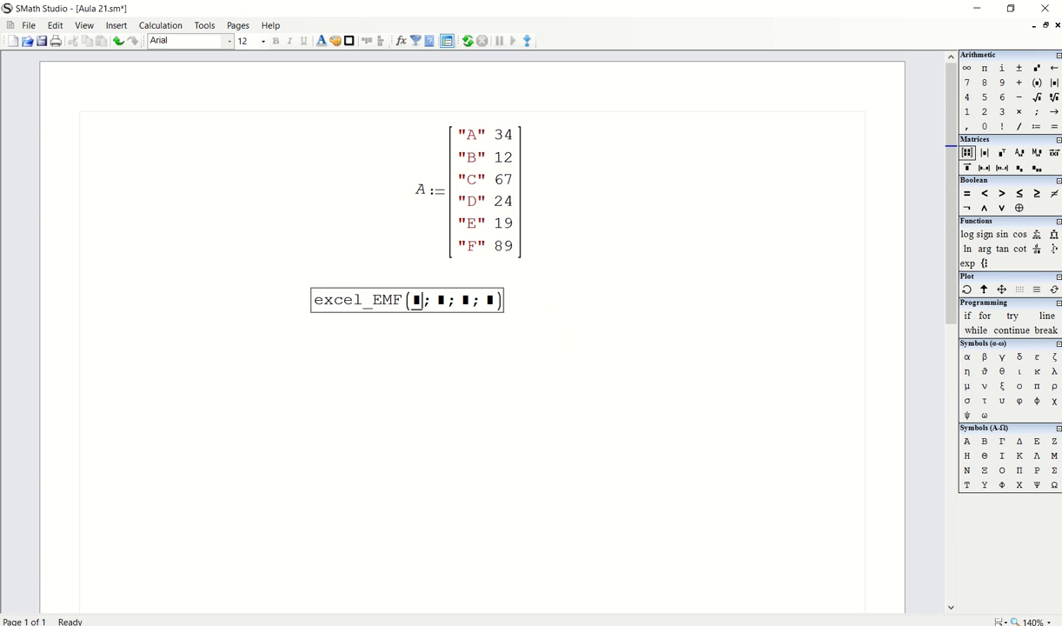
key("Delete")
key("Delete")
key("BackSpace")
key("BackSpace")
key("BackSpace")
key("BackSpace")
key("BackSpace")
key("BackSpace")
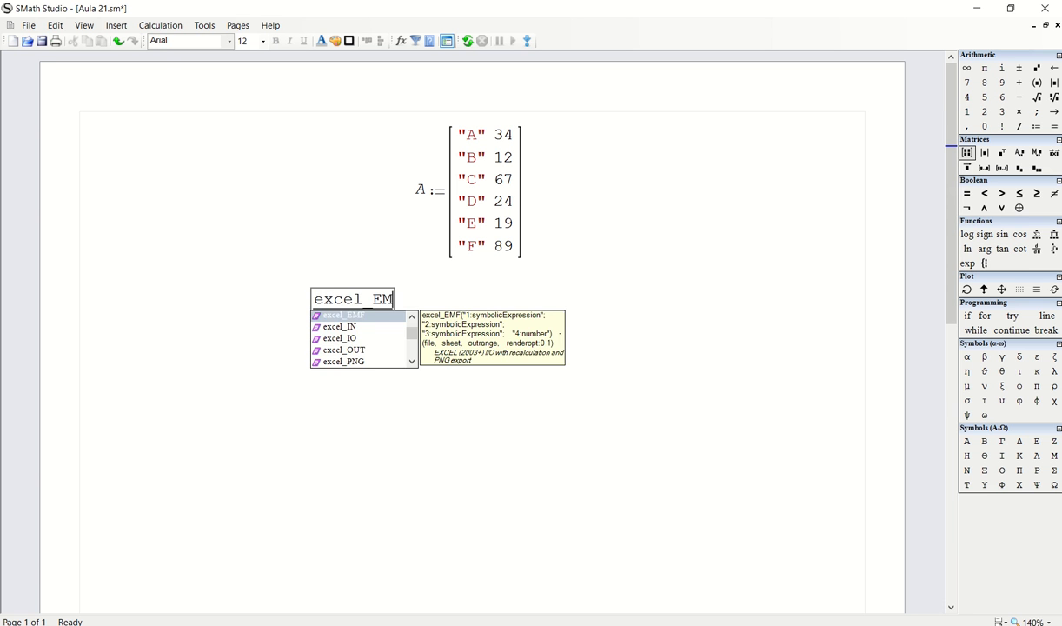
key("Down")
key("Return")
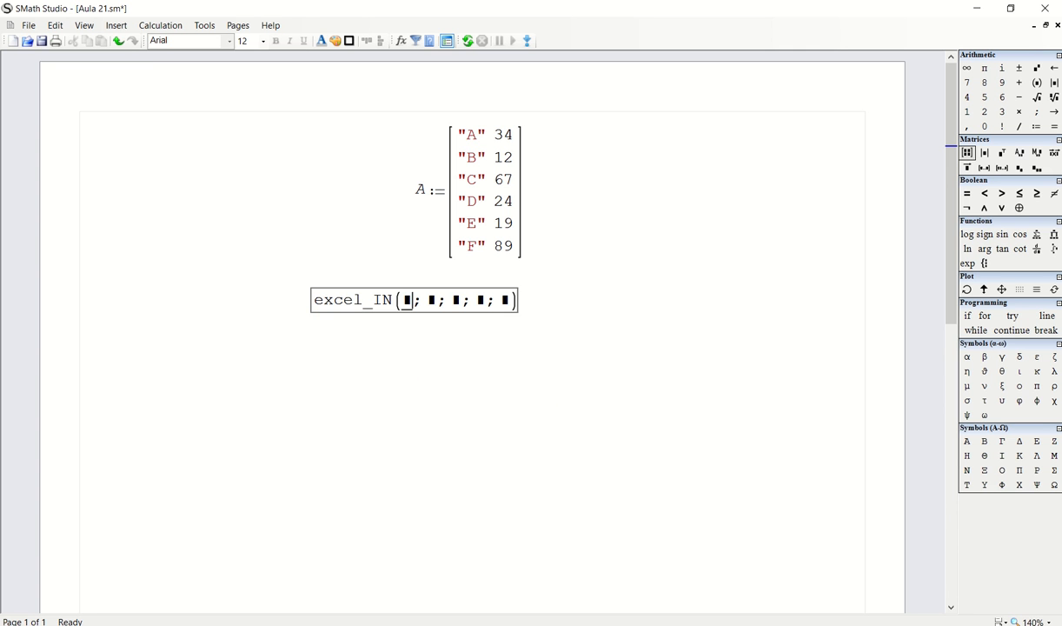
Step: Enter the file name "Aula 21.xlsx" as the first argument of the excel_IN call
type("\"")
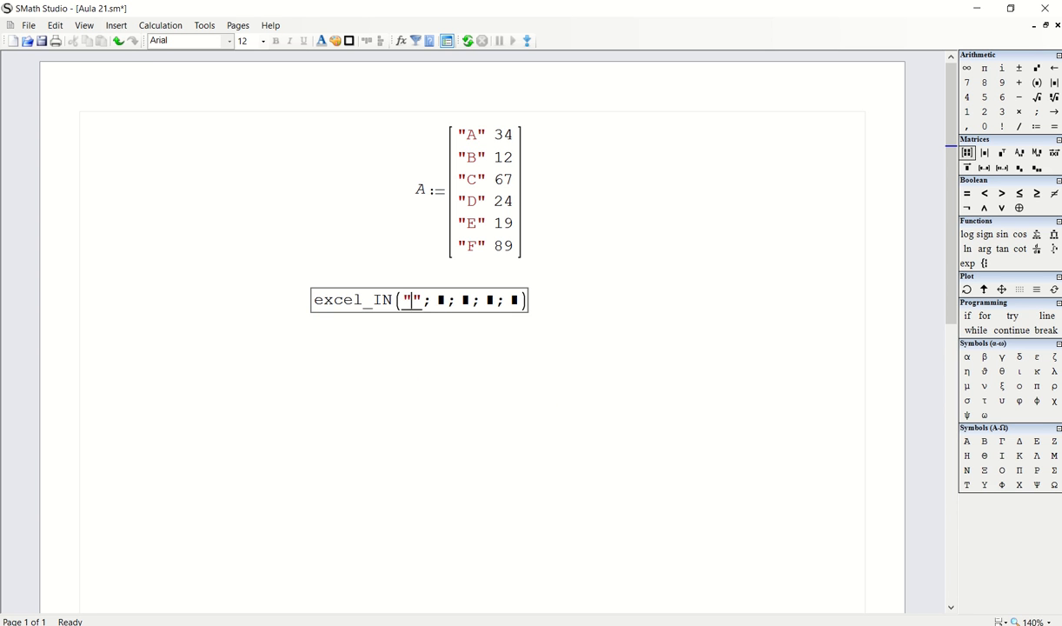
type("Aula 21")
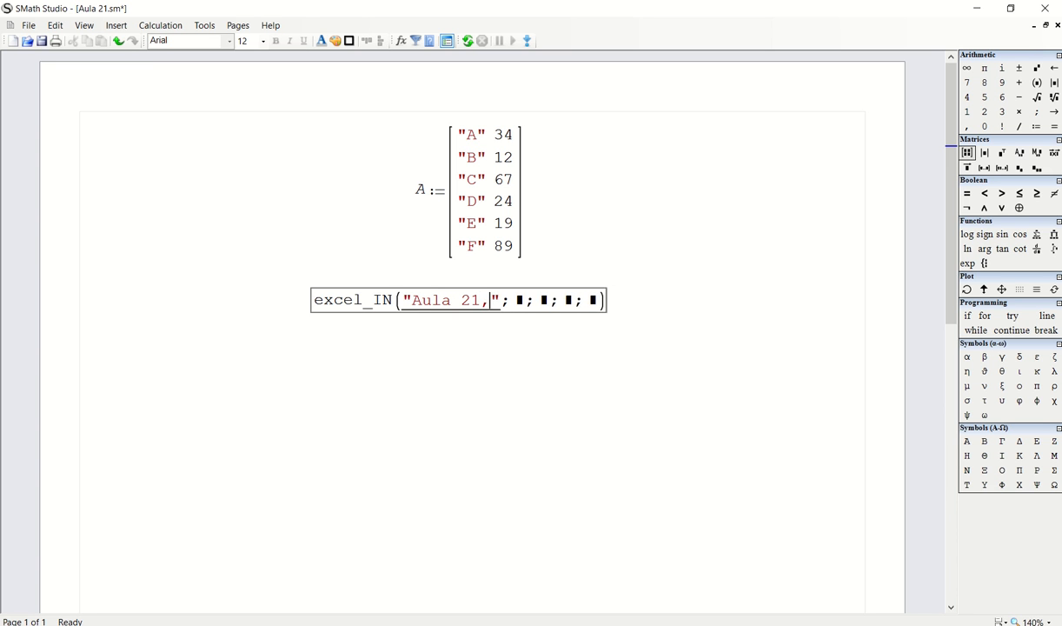
type(".xlsx")
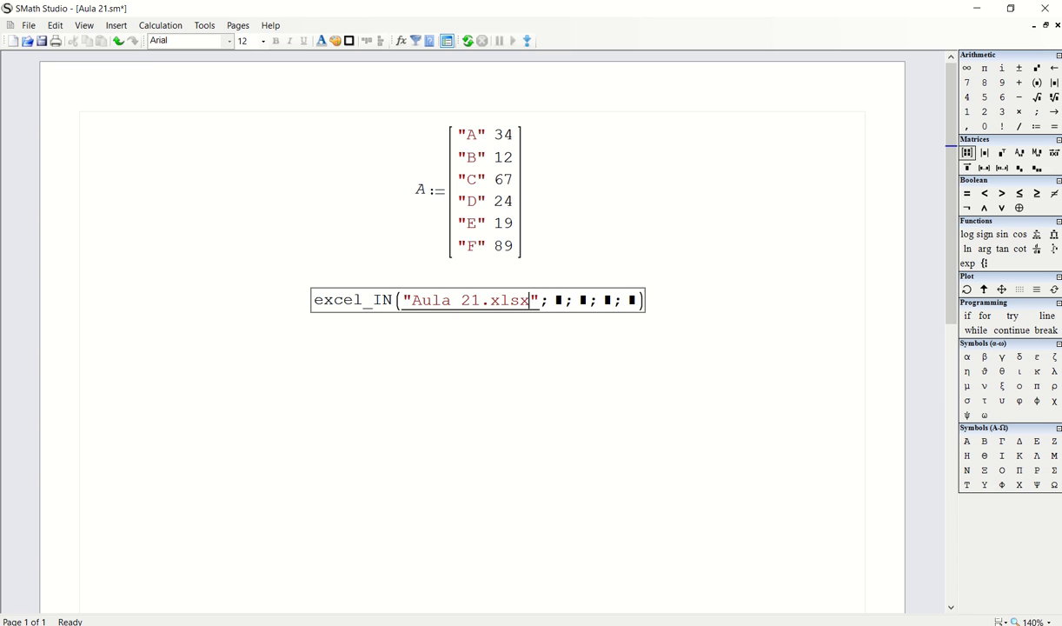
left_click(489, 301)
left_click_drag(429, 268, 409, 284)
left_click(413, 332)
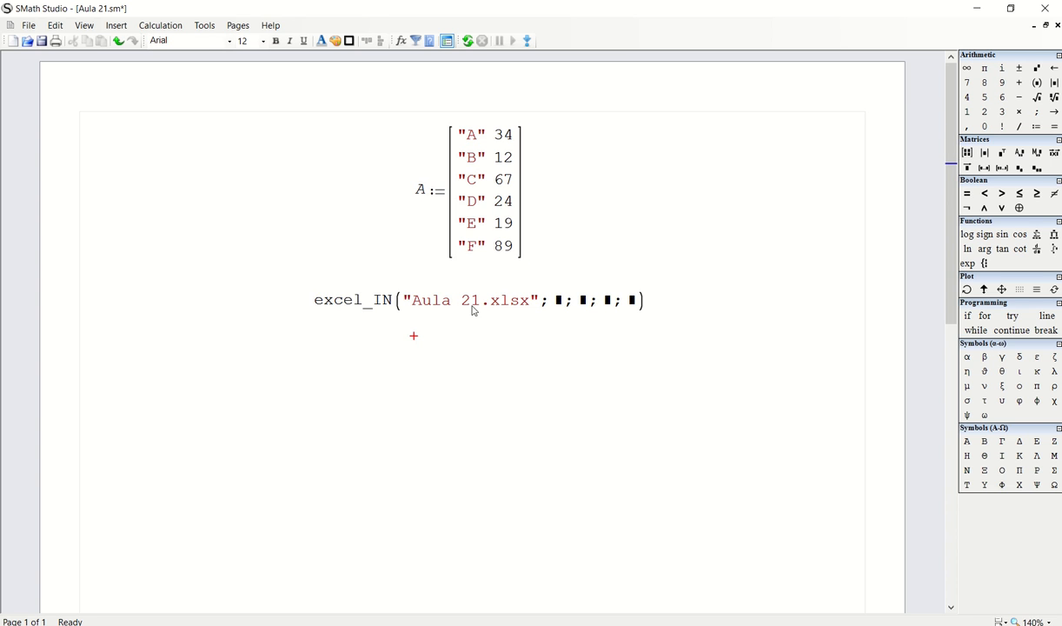
Step: Switch to File Explorer and check the Aula 21 workbook, the SMath file of the same name and their folder path
key("alt+Tab")
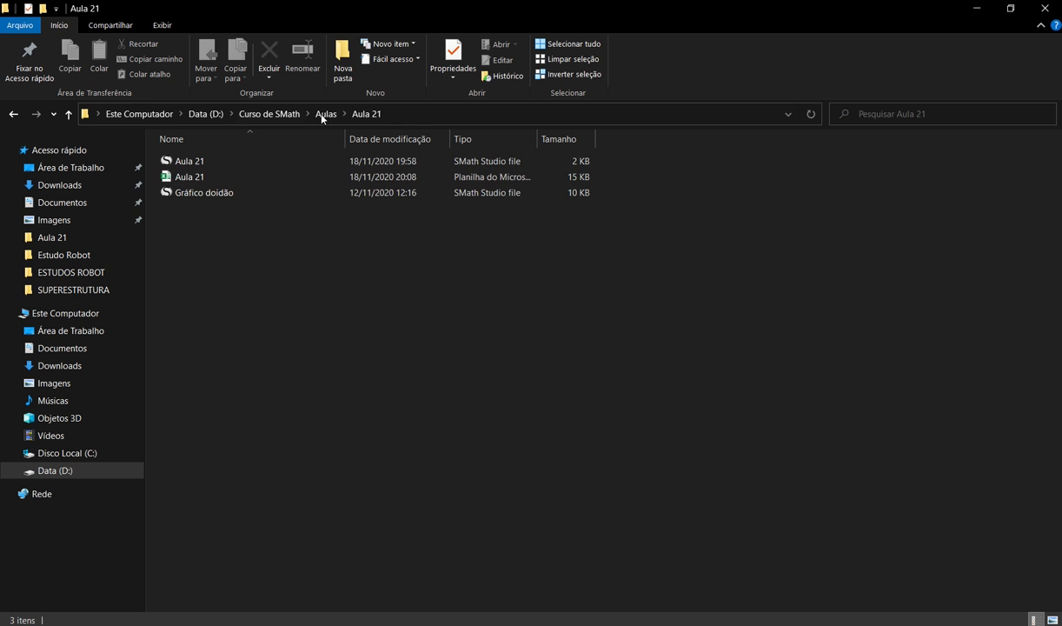
left_click(217, 176)
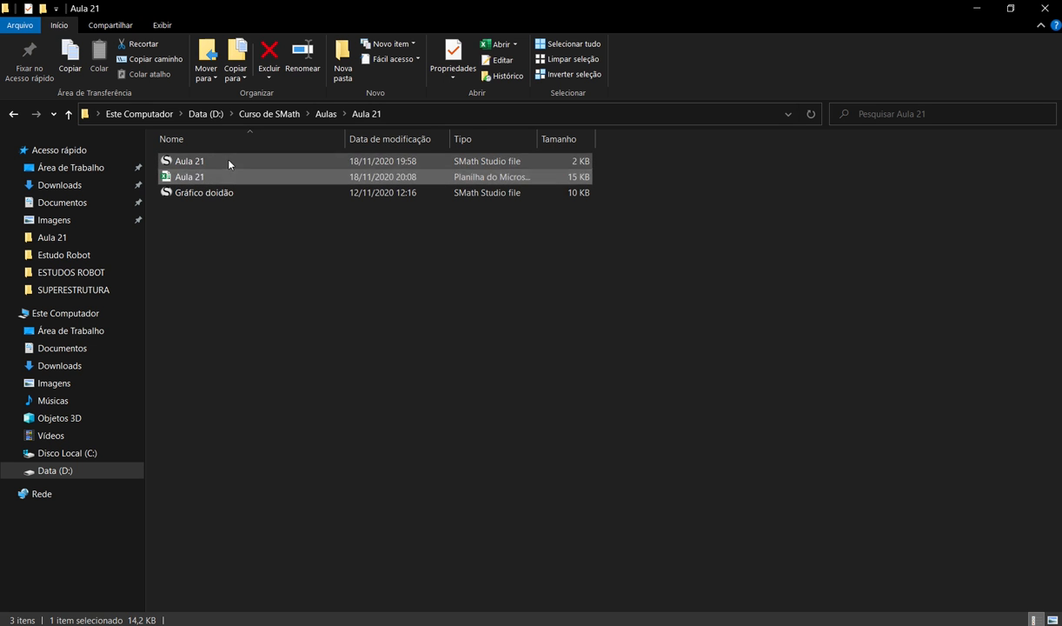
left_click(226, 164)
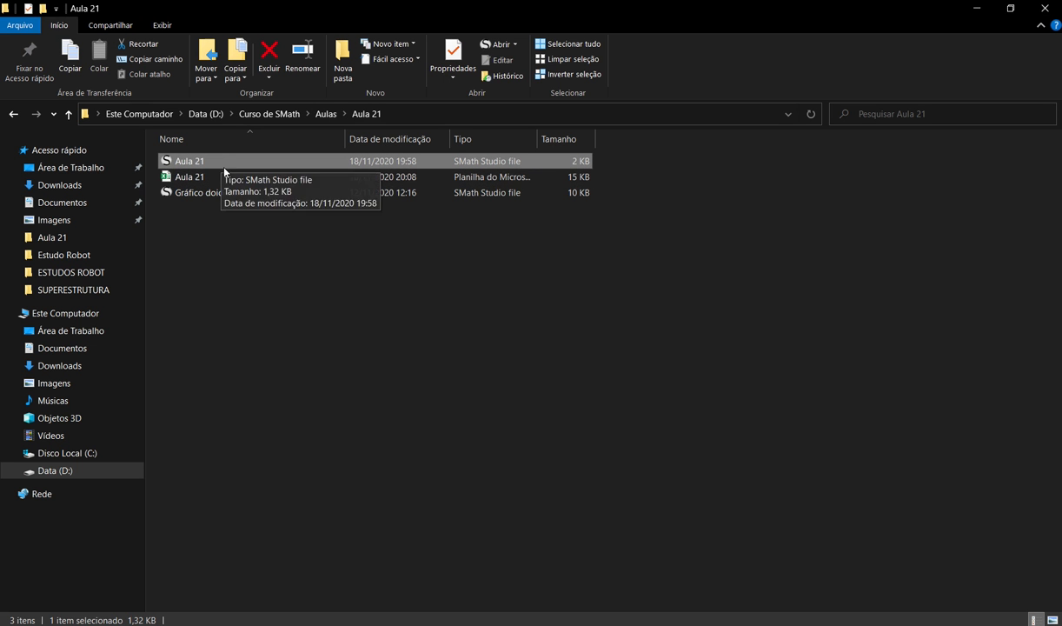
left_click(227, 174)
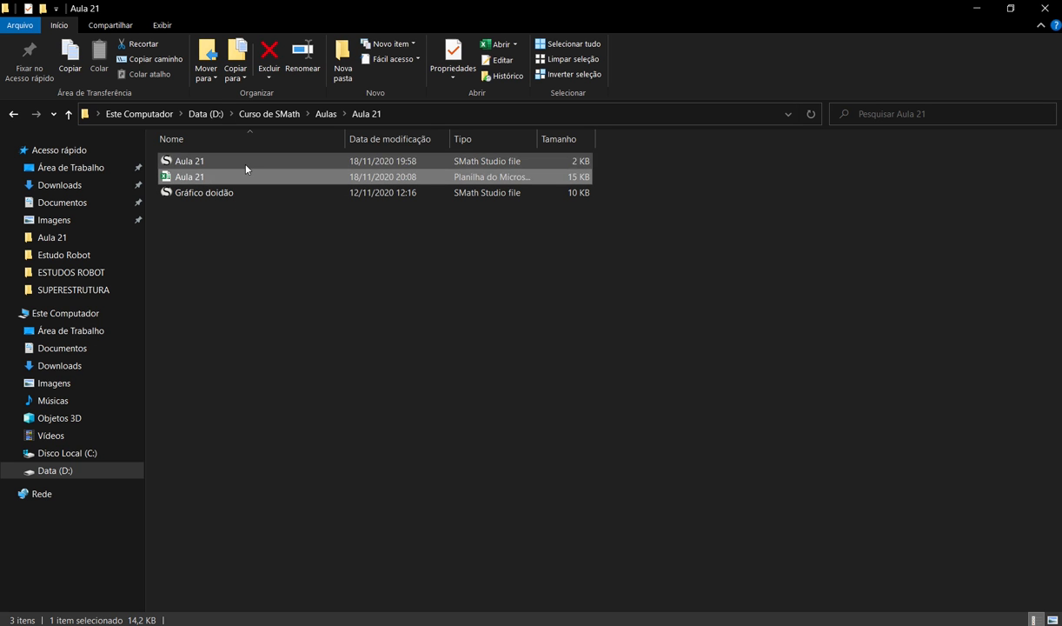
left_click(403, 114)
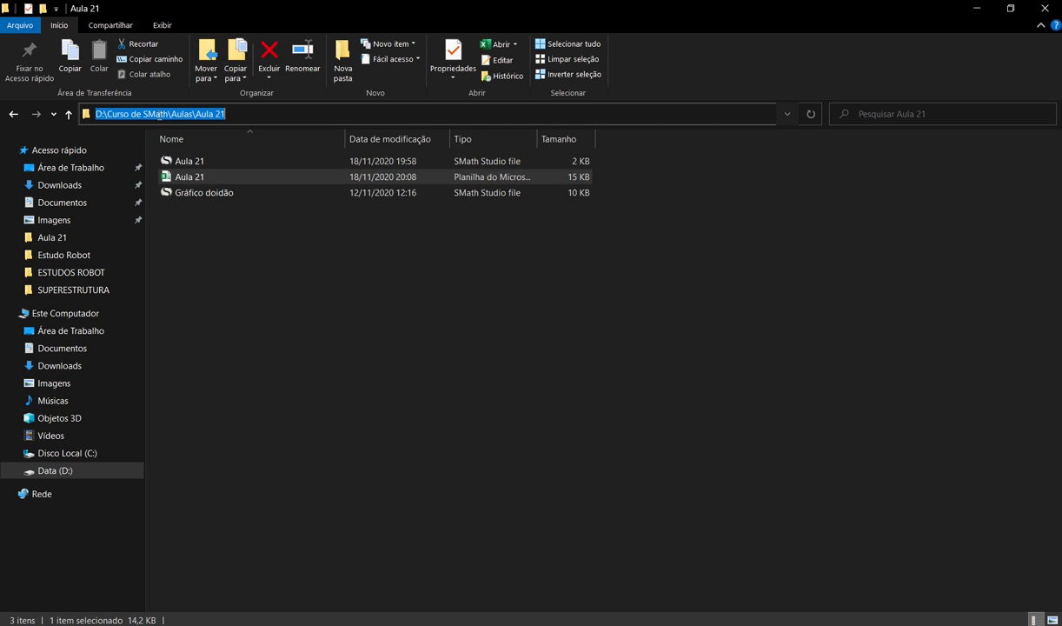
left_click(286, 289)
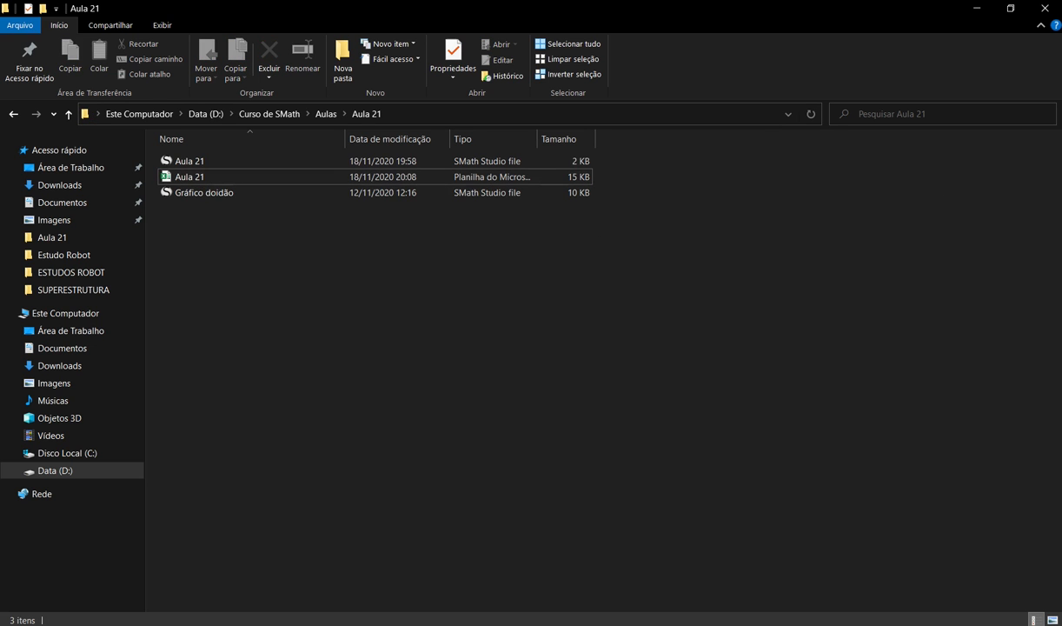
Step: Return to SMath Studio and enter the sheet name "Planilha1" as the second argument of excel_IN
key("alt+Tab")
left_click(554, 300)
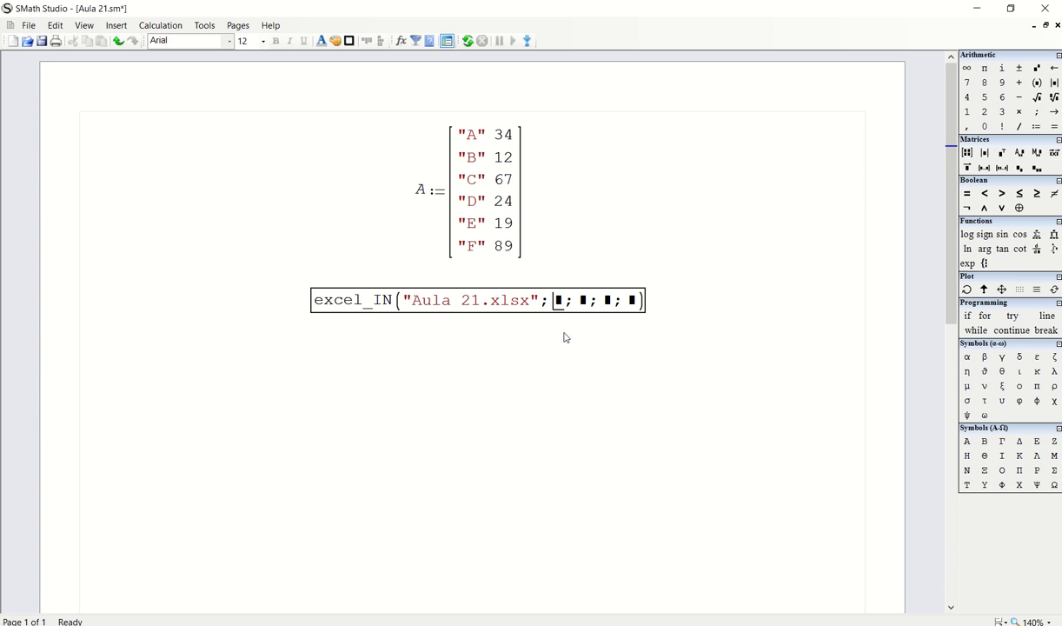
type("\"")
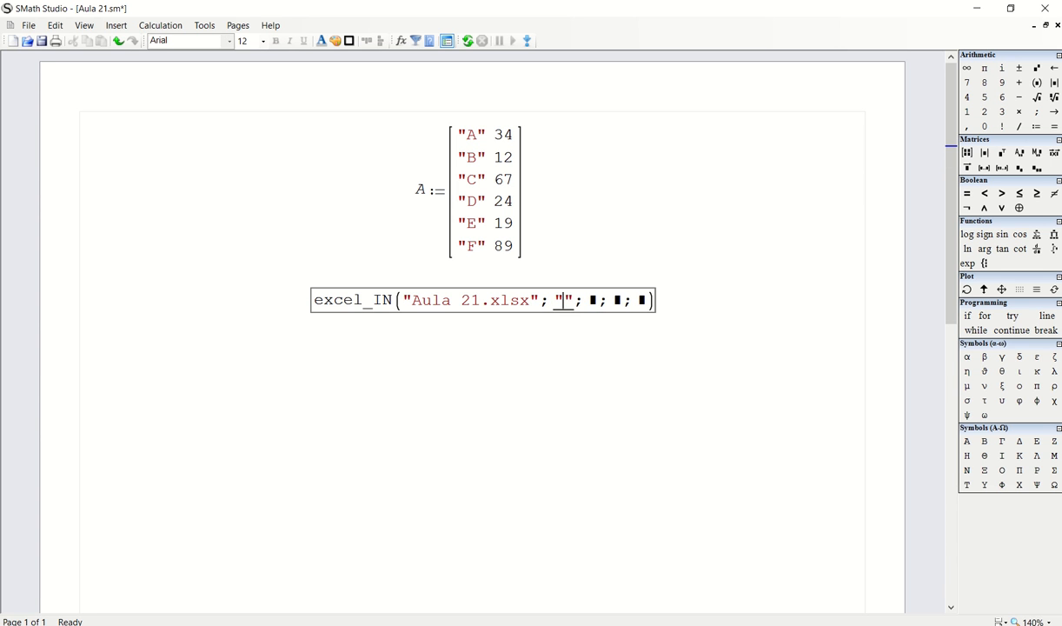
type("Planilha1")
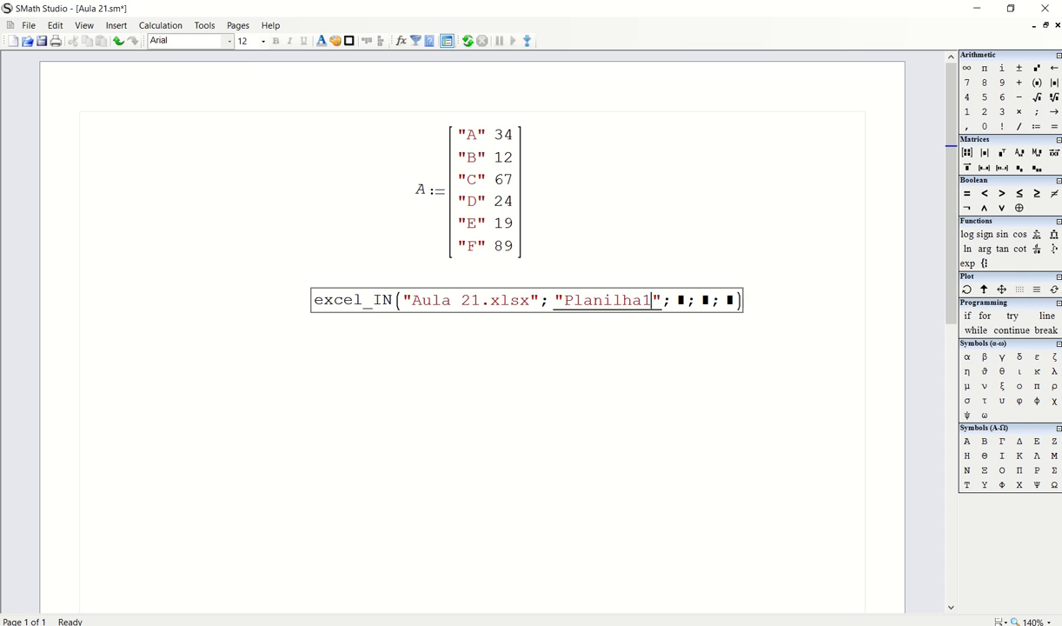
Step: Shift the excel_IN call up and to the left so it sits centred under the matrix
left_click_drag(670, 271, 534, 283)
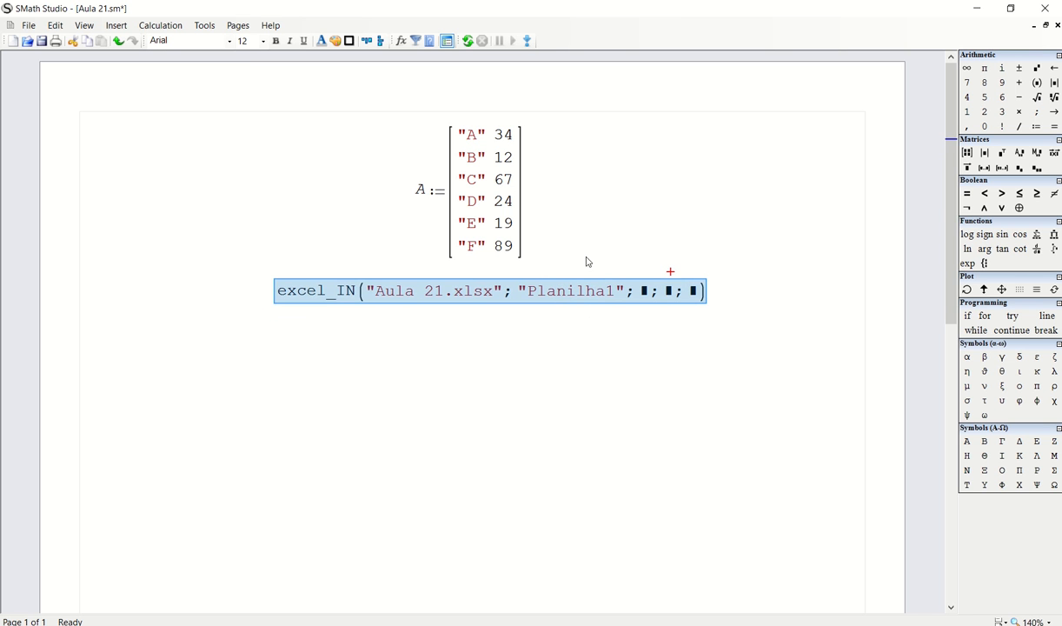
left_click(661, 244)
left_click(634, 244)
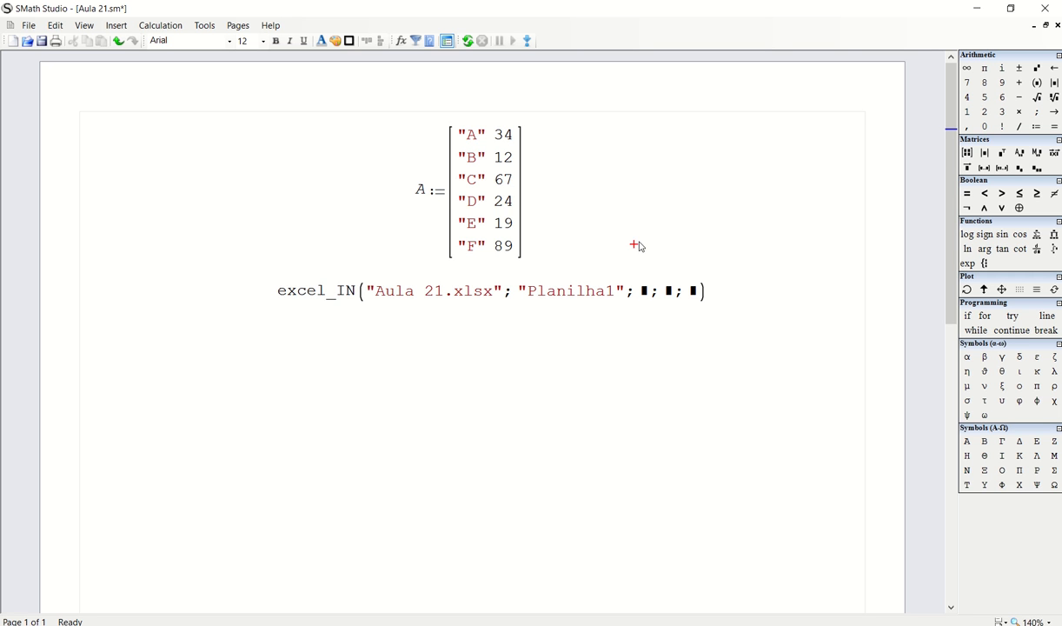
Step: Start an expression "exc" below the call to read the argument order of the excel_IN function
left_click(460, 346)
type("exc")
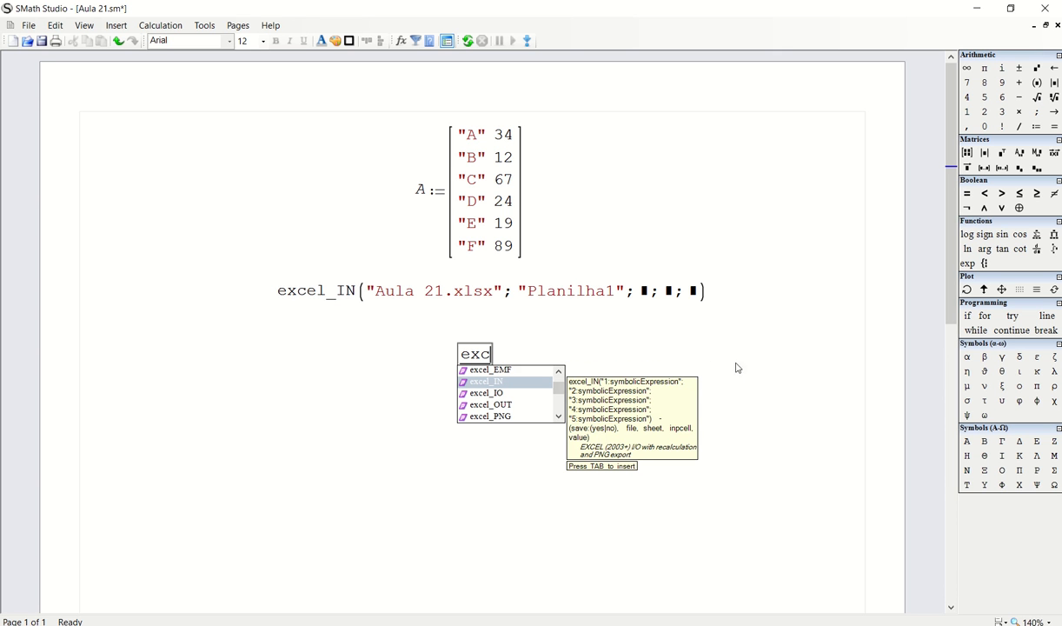
left_click(569, 327)
Step: Move the "Planilha1" string from the second to the third argument of excel_IN
double_click(523, 279)
key("ctrl+x")
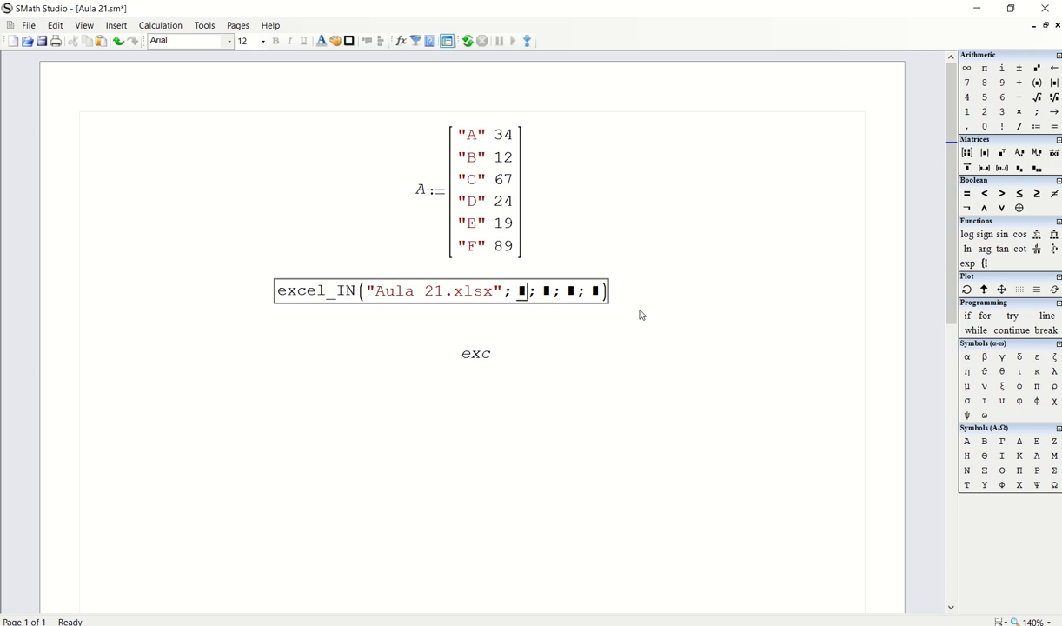
key("ctrl+v")
key("ctrl+z")
left_click(546, 291)
key("ctrl+v")
Step: Move the "Aula 21.xlsx" string to the second argument of excel_IN and enter "yes" as the first argument
double_click(391, 291)
key("ctrl+x")
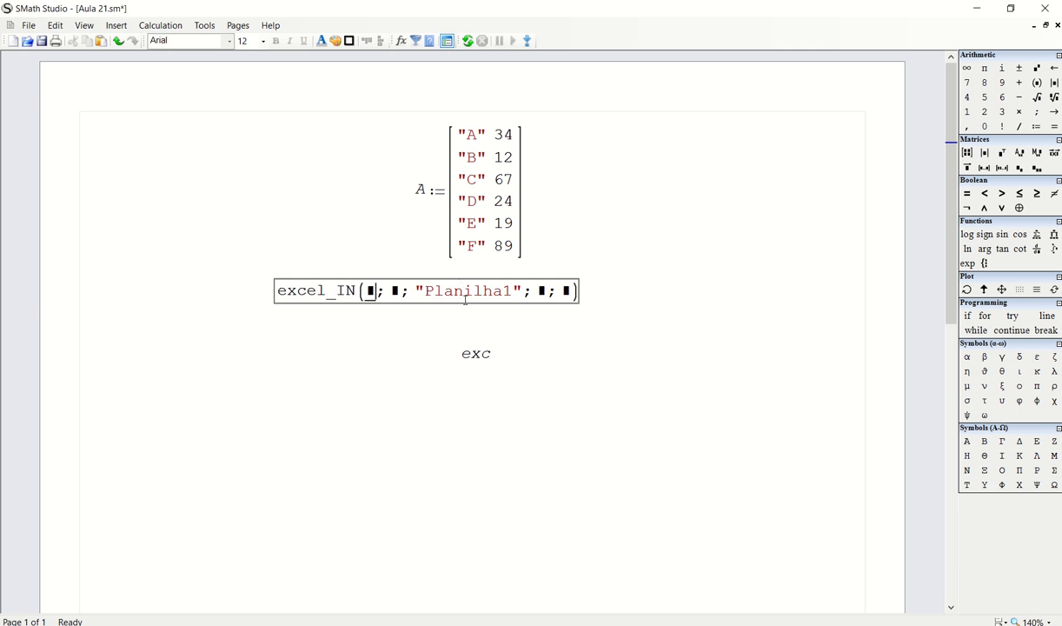
left_click(396, 290)
key("ctrl+v")
left_click(370, 290)
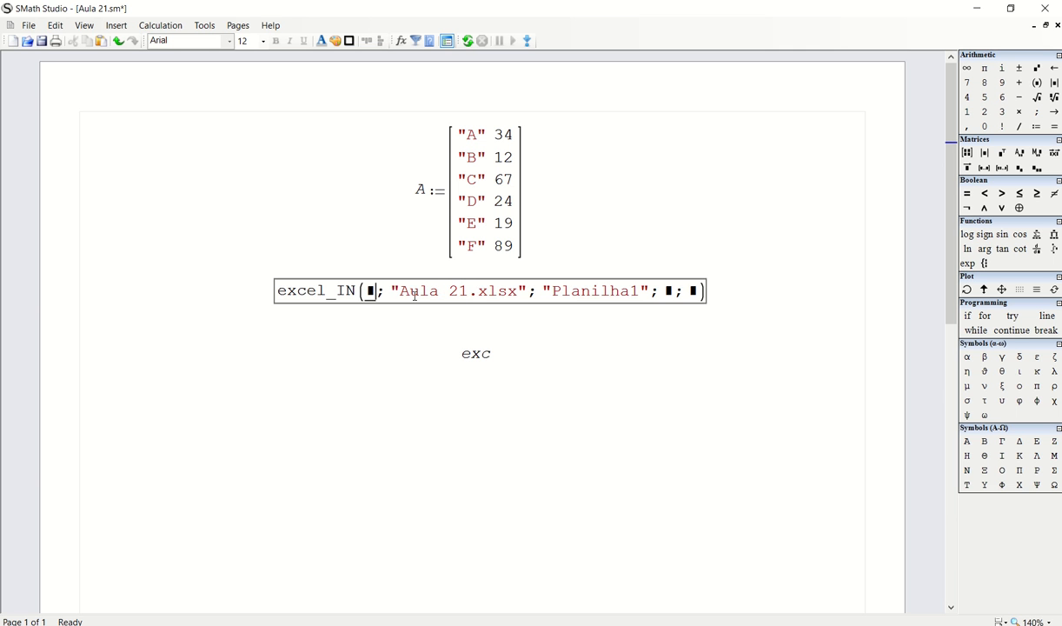
type("\"yes")
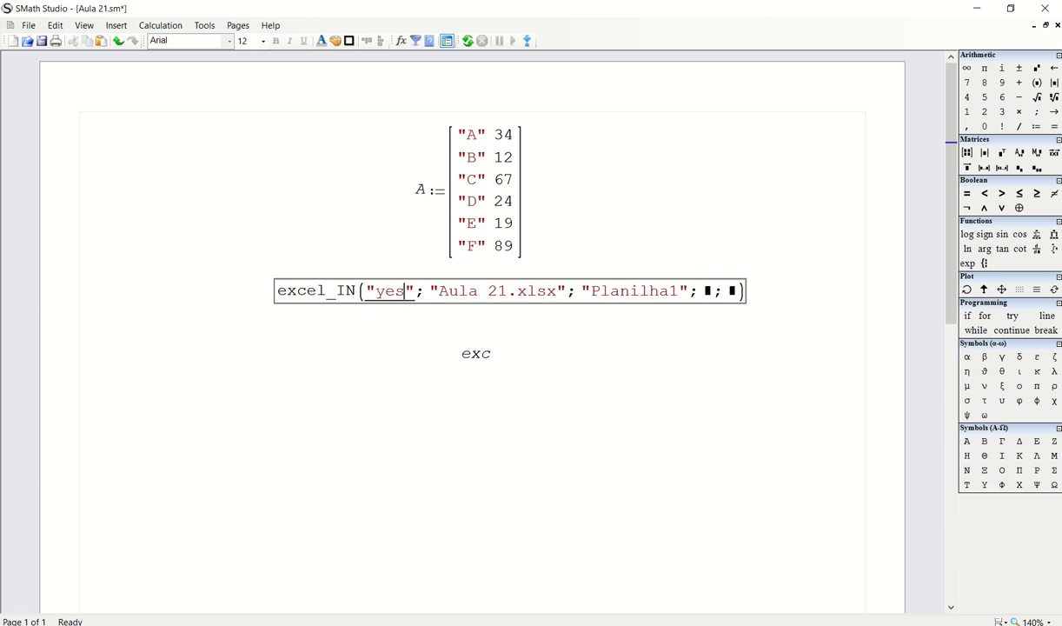
Step: Shift the excel_IN call slightly to the left under the matrix
left_click_drag(633, 260, 580, 293)
left_click_drag(570, 291, 561, 290)
left_click(669, 235)
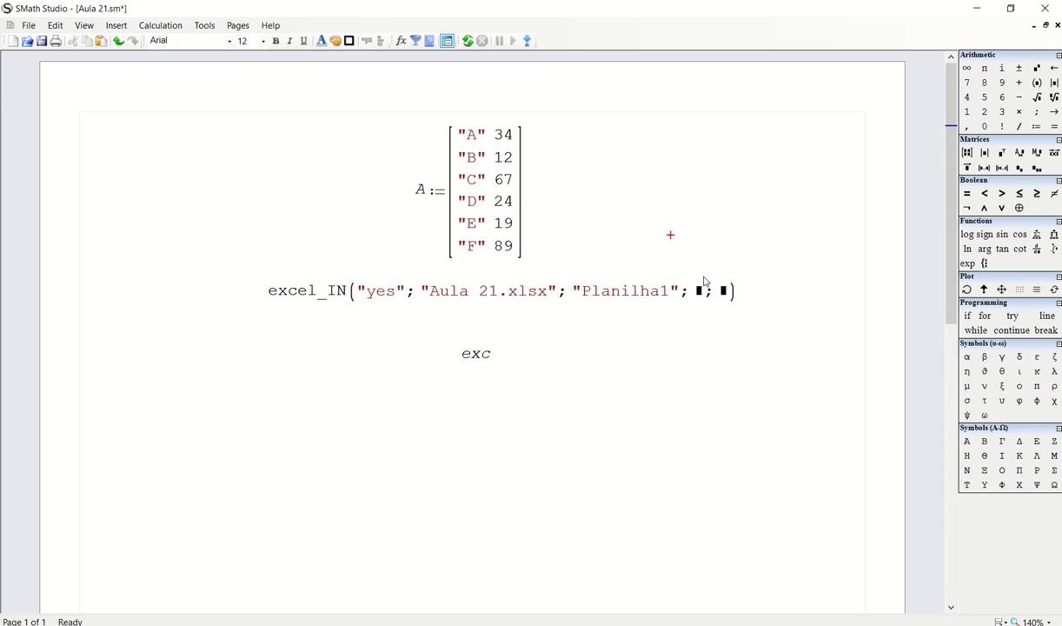
Step: Enter "C8" as the fourth argument of excel_IN and the matrix A as the fifth
left_click(696, 290)
type("C")
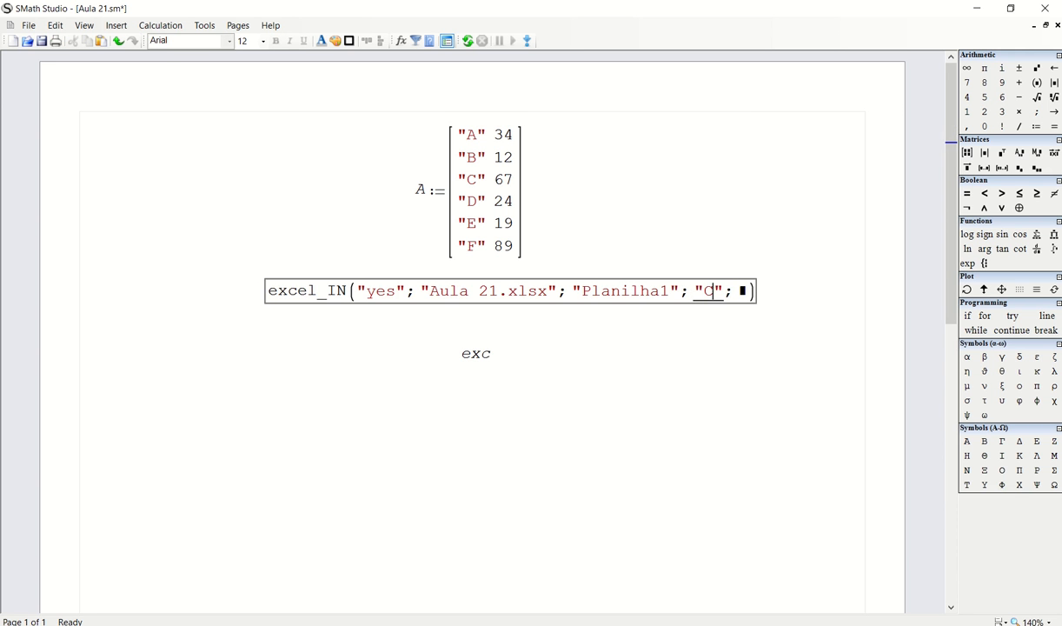
type("8")
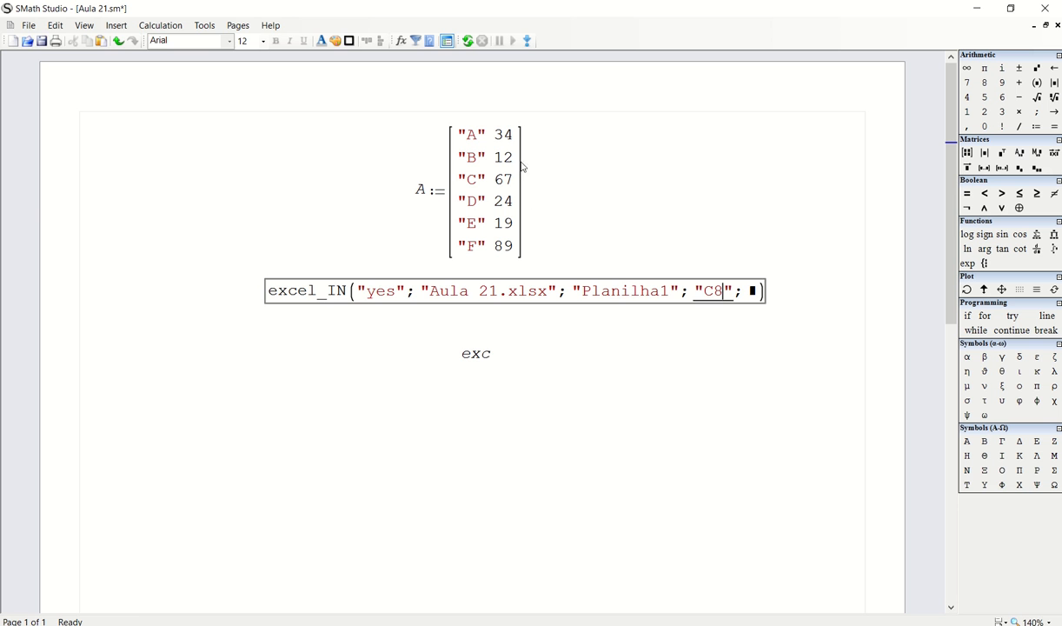
key("Right")
type("A")
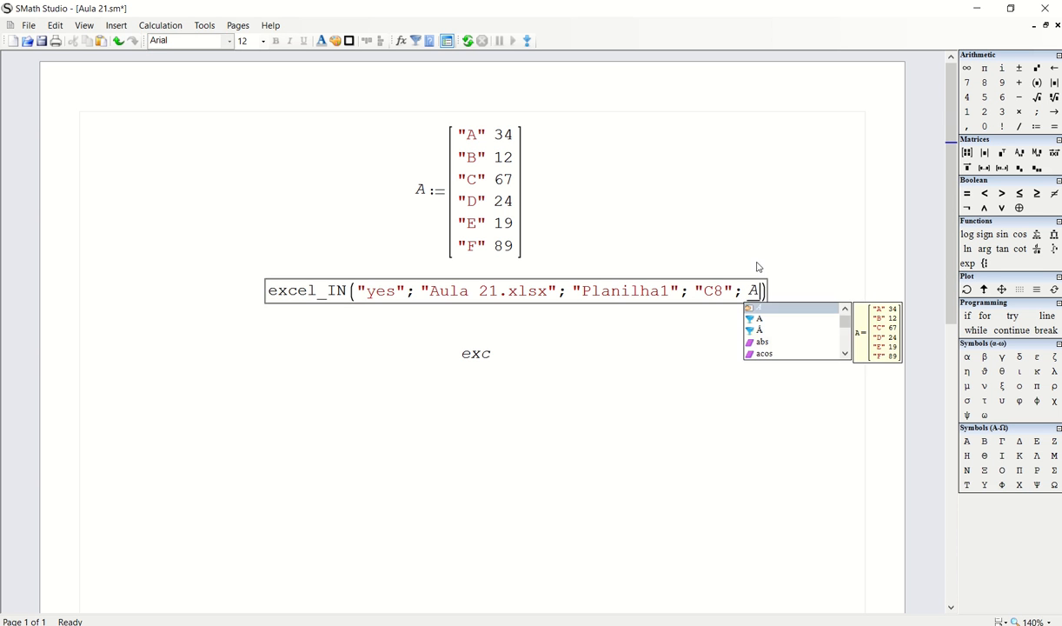
Step: Move the excel_IN call up and to the left, closer beneath the matrix, and delete the leftover "exc" expression
left_click(753, 265)
left_click_drag(753, 263, 613, 293)
left_click(708, 259)
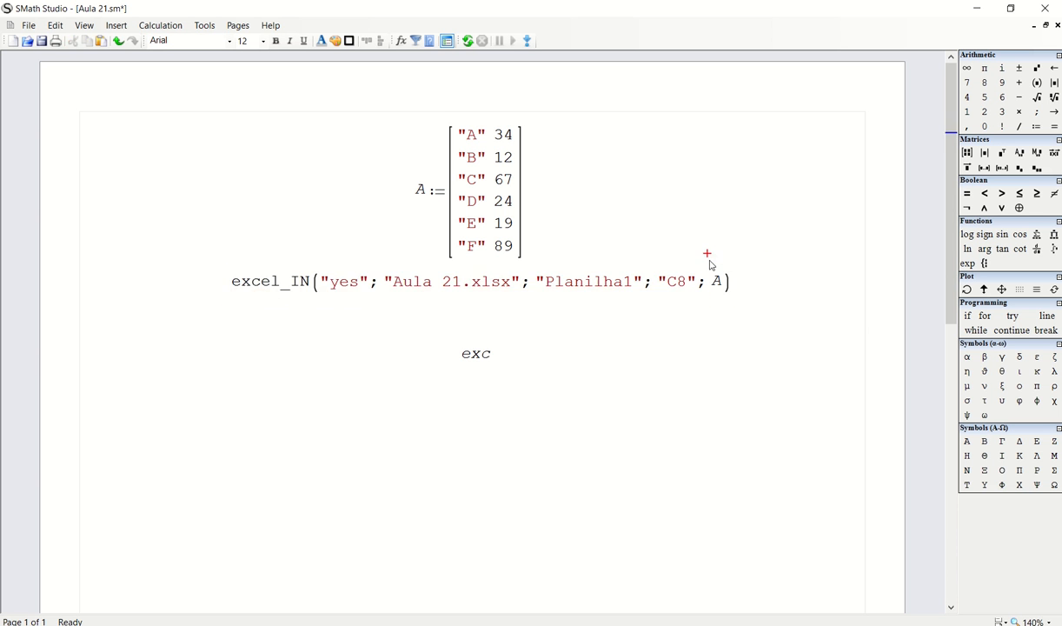
left_click_drag(514, 371, 436, 331)
key("Delete")
left_click(624, 353)
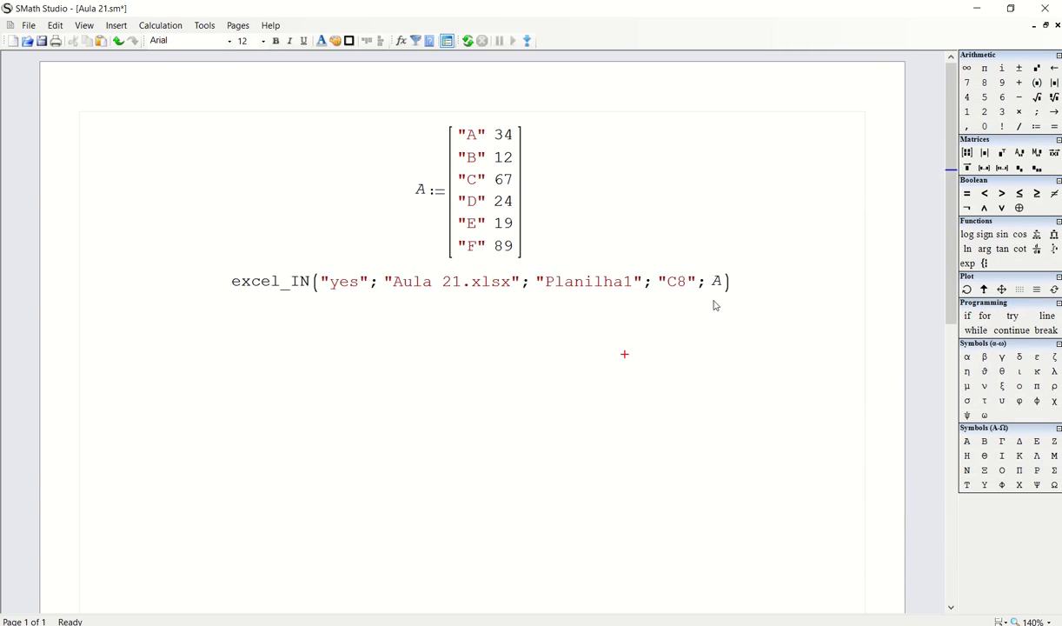
Step: Evaluate the excel_IN call numerically and shift it left so it stays centred under the matrix
left_click(718, 282)
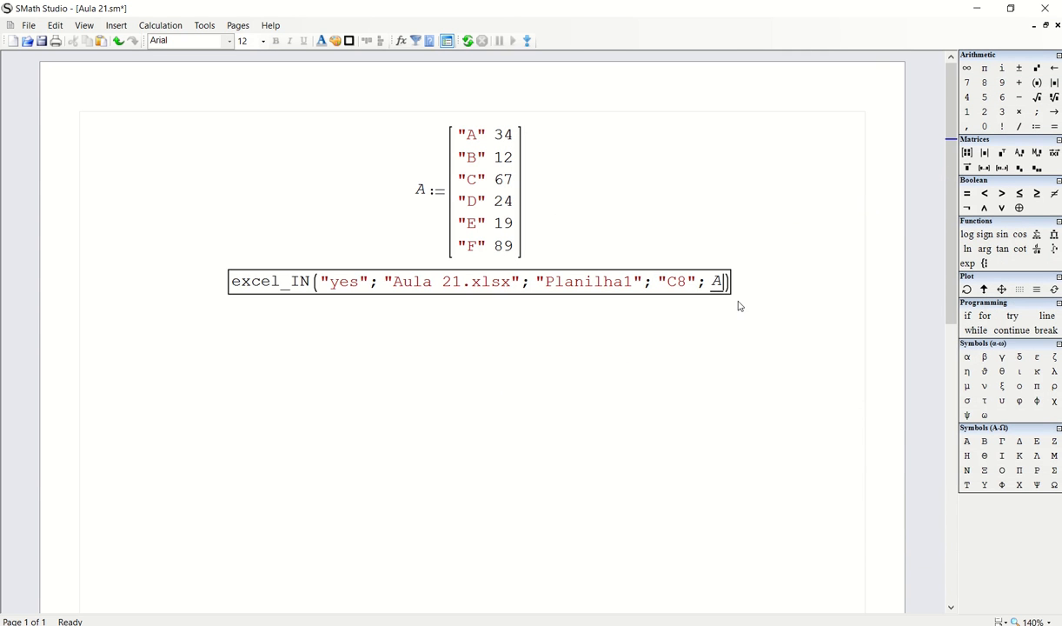
type("=1")
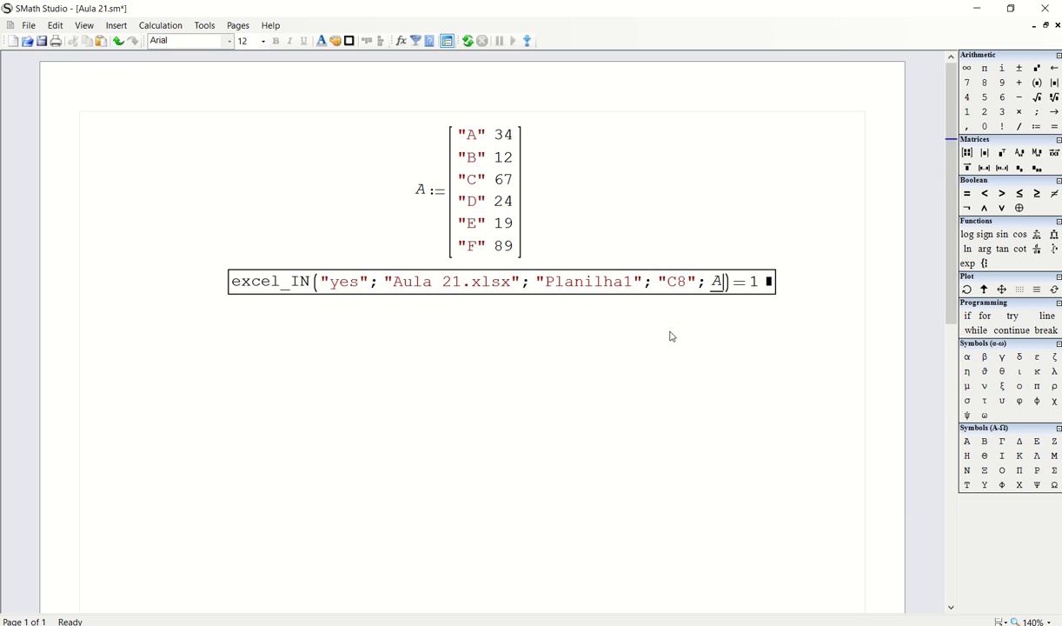
left_click(669, 326)
left_click_drag(740, 325, 656, 292)
left_click(734, 327)
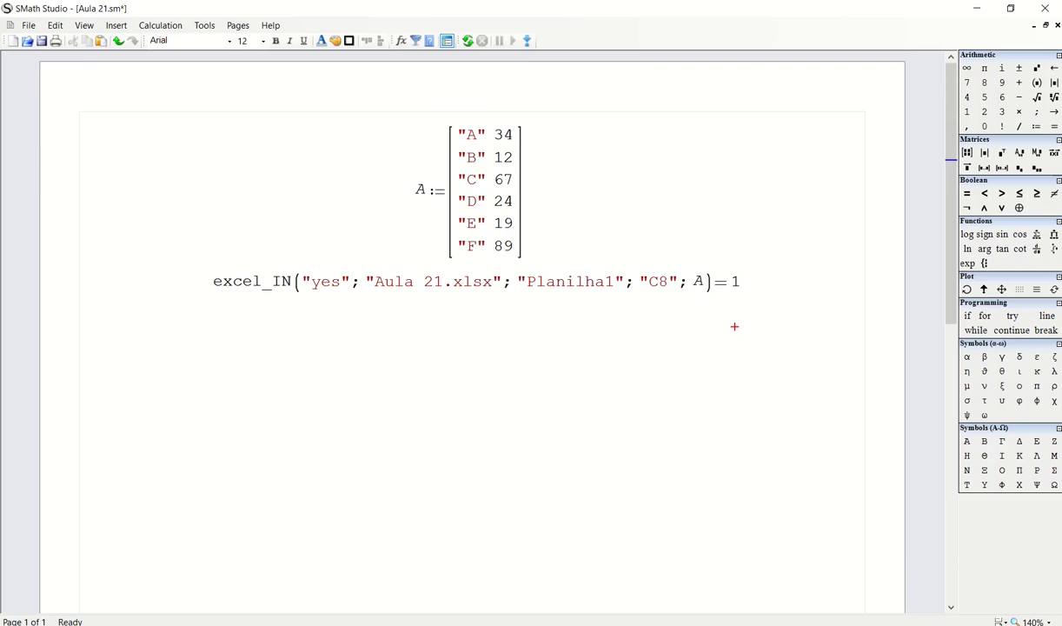
Step: Switch to the Aula 21 workbook in Excel and examine the series name and series value ranges in the pie chart's data source
key("alt+Tab")
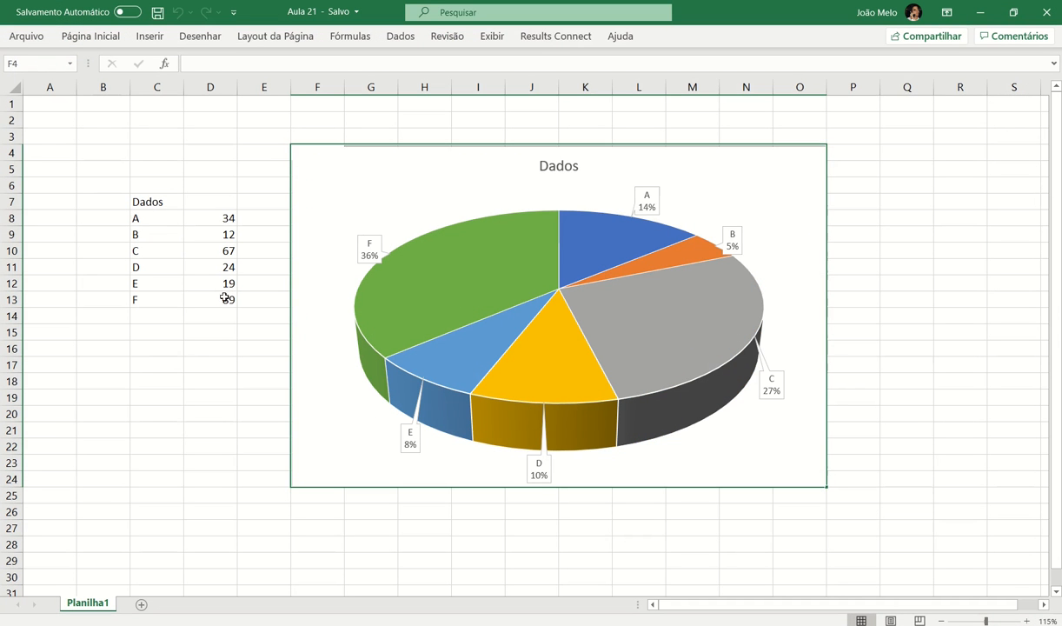
left_click(895, 221)
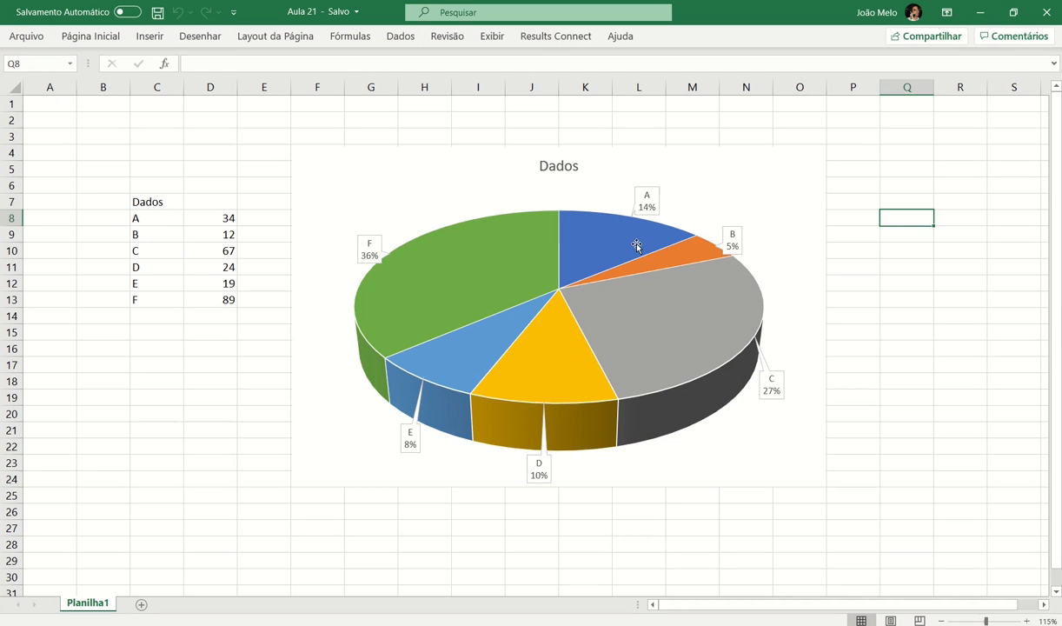
right_click(789, 178)
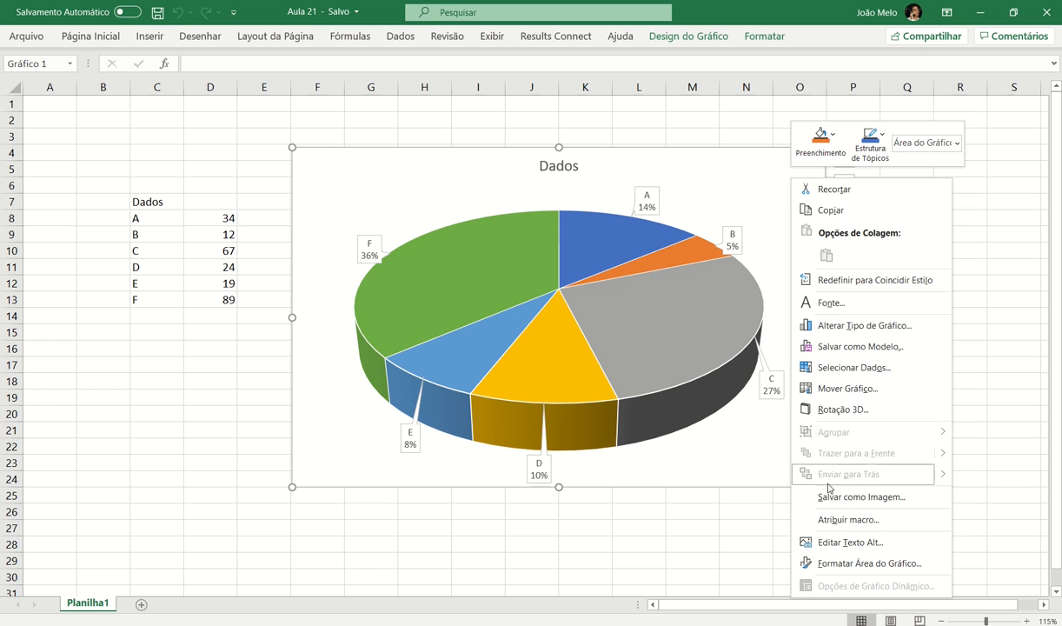
left_click(891, 371)
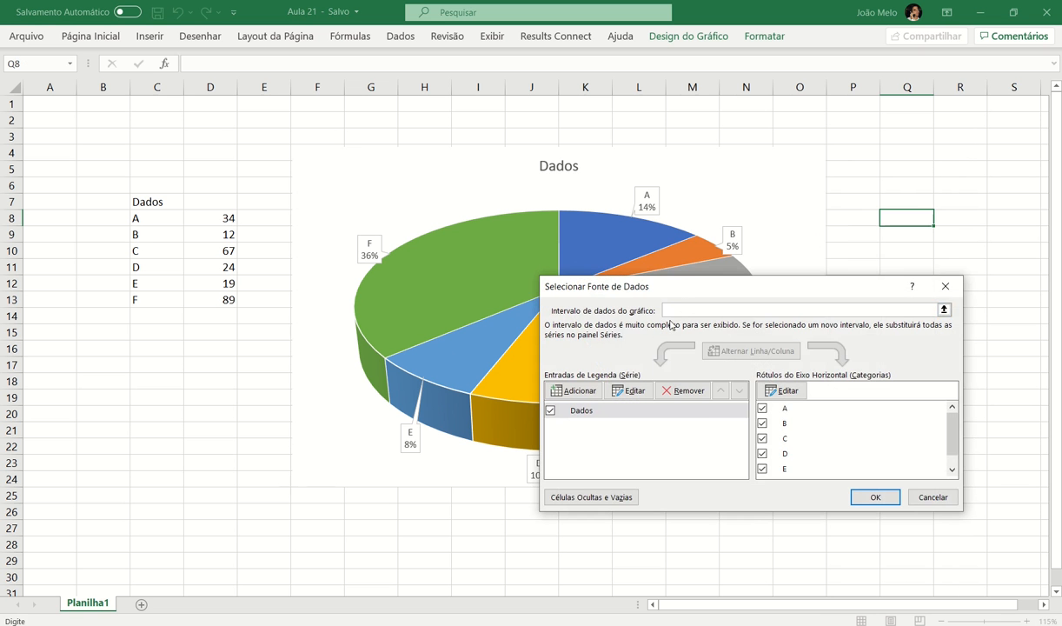
left_click(676, 364)
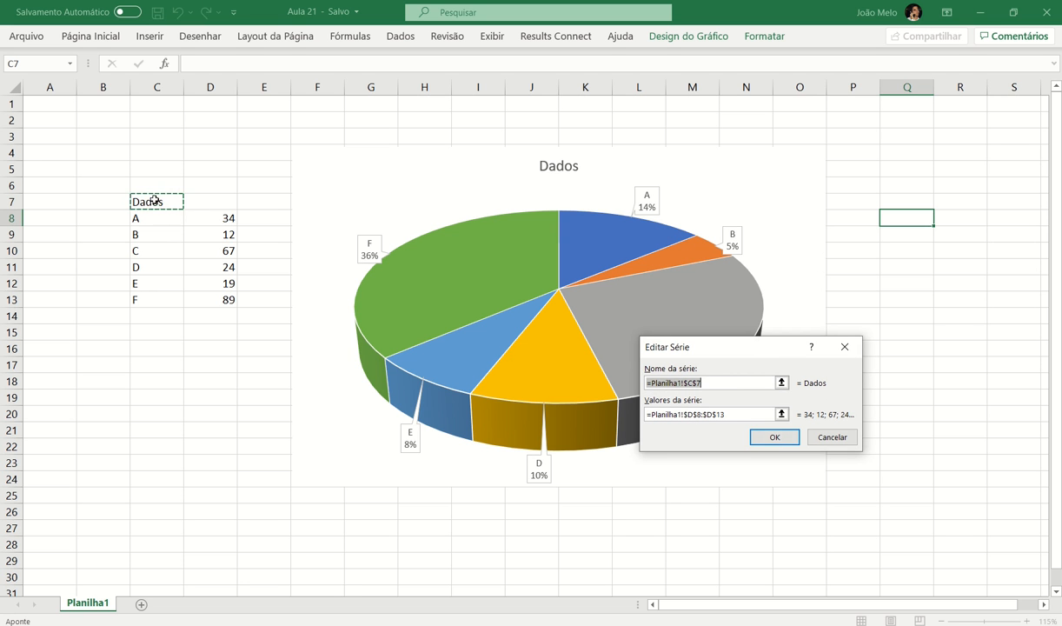
left_click(773, 437)
left_click(676, 364)
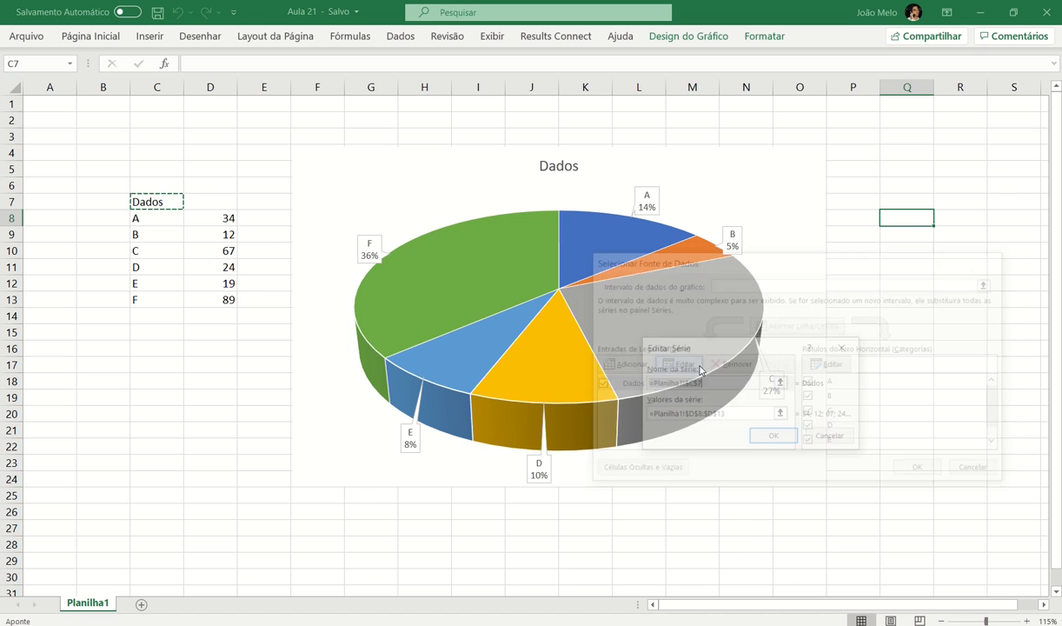
left_click(748, 414)
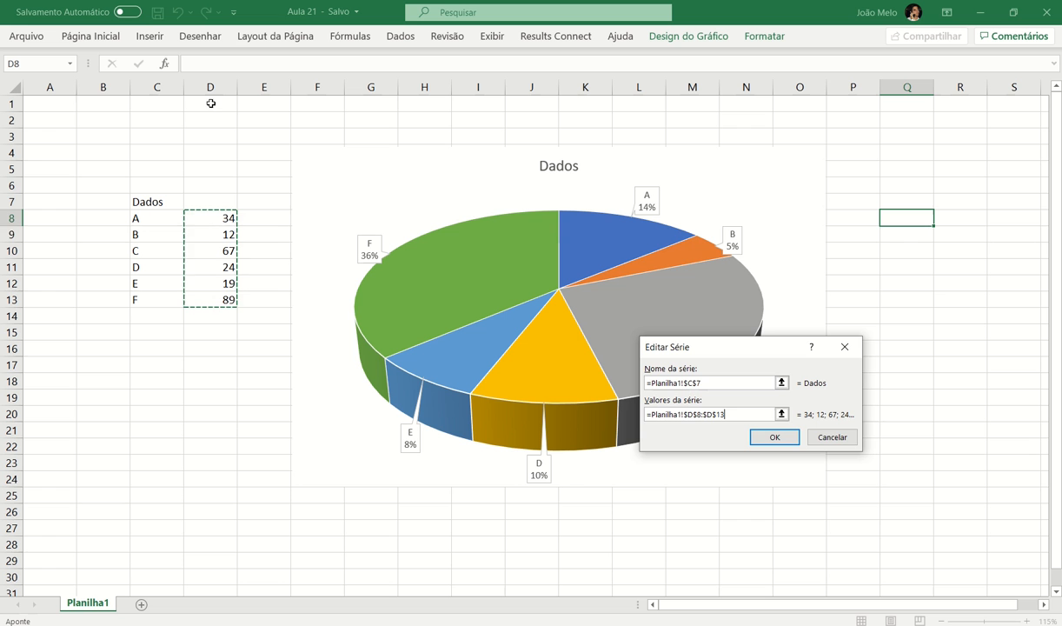
left_click(772, 435)
Step: Examine the category label range of the pie chart and close its data source settings
left_click(829, 364)
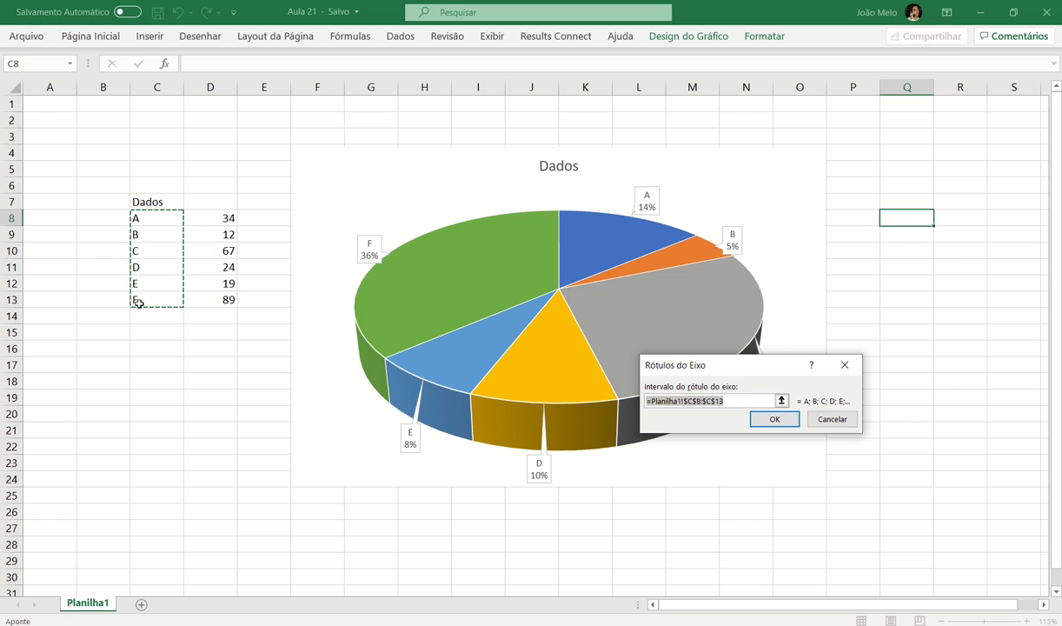
left_click(776, 418)
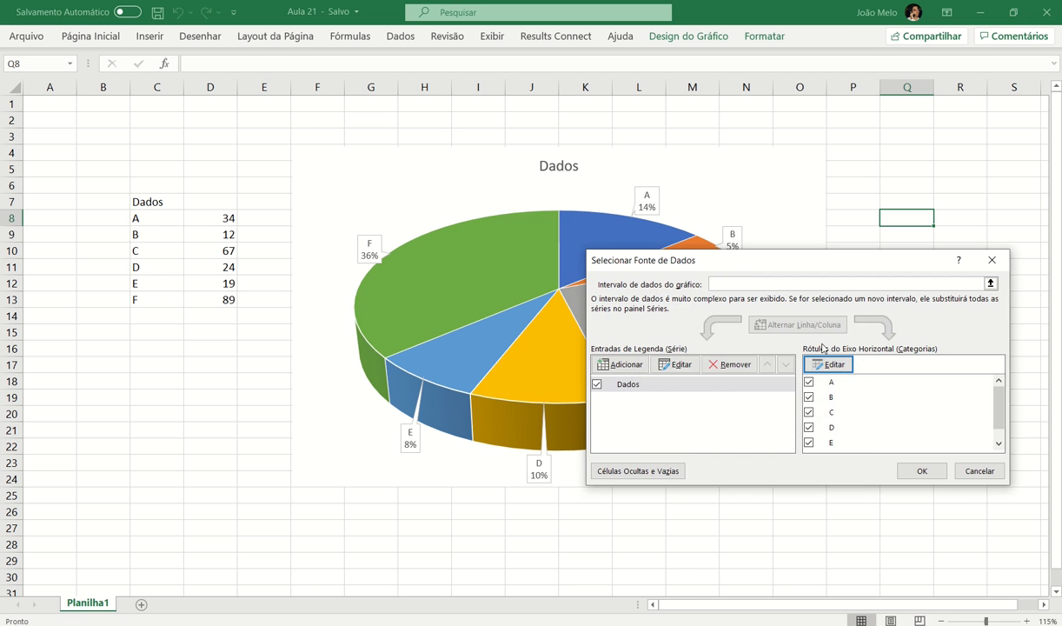
left_click(921, 470)
left_click(925, 264)
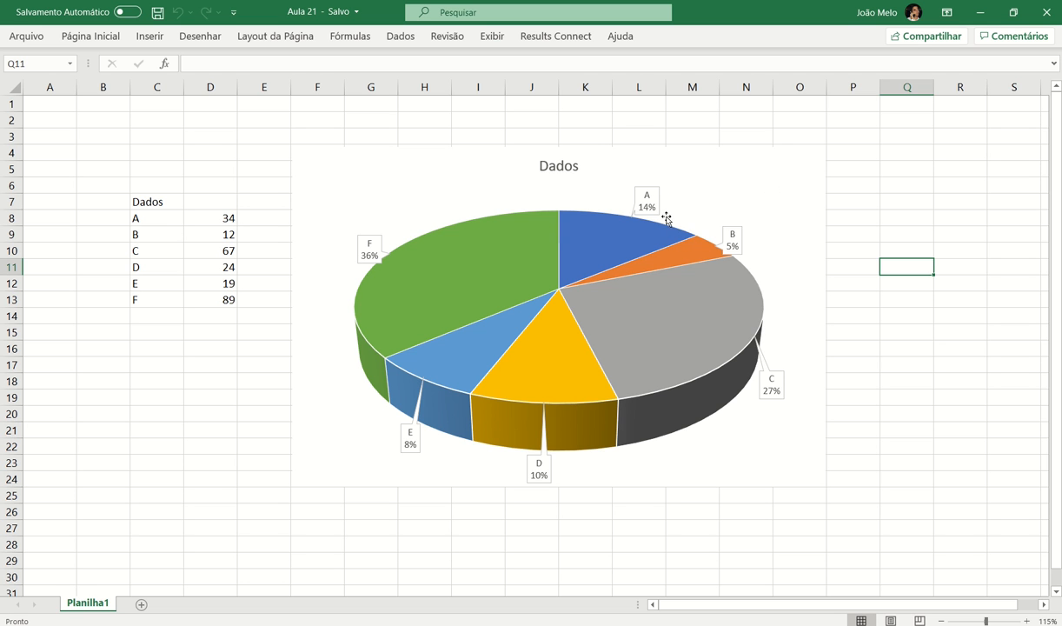
Step: Return to SMath Studio and insert an image region below the excel_IN call, enlarged to slightly more than the call's width
left_click(1060, 146)
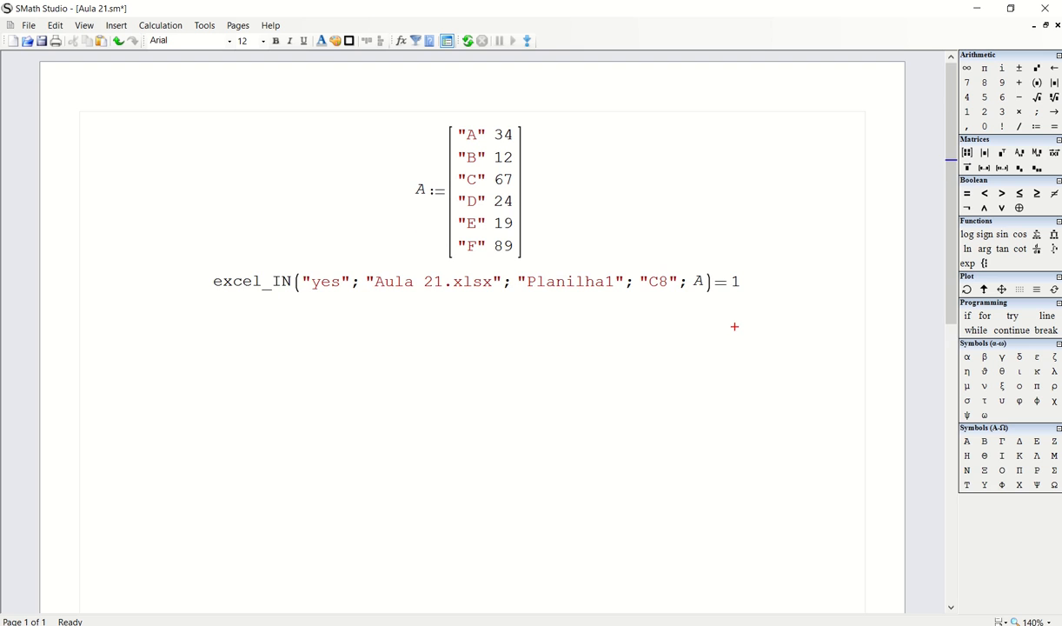
left_click(486, 382)
scroll(408, 434, "down", 2)
left_click(461, 346)
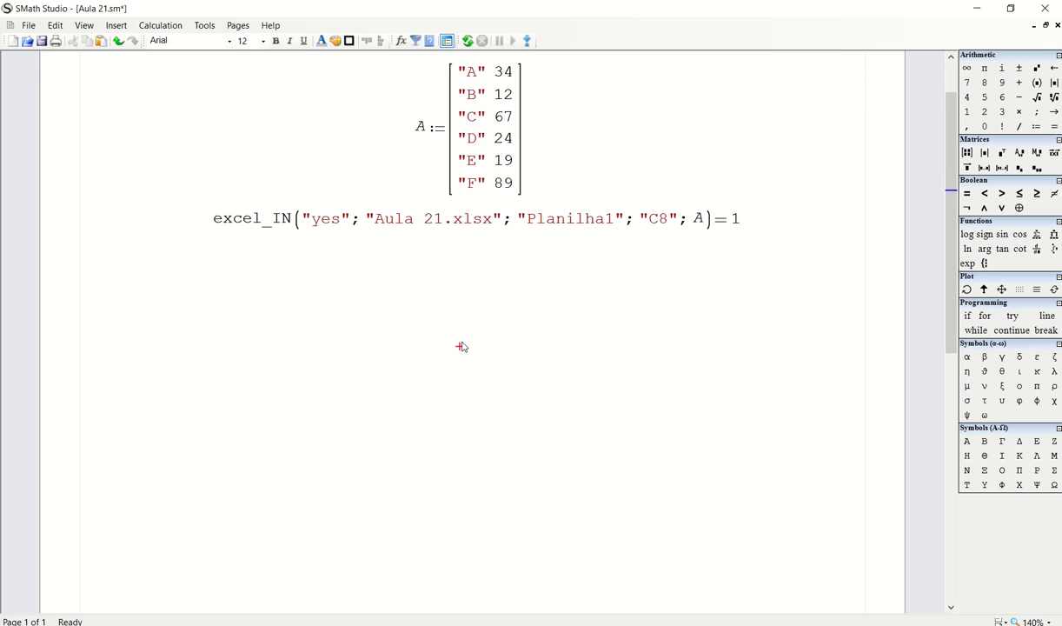
left_click(468, 282)
left_click(117, 26)
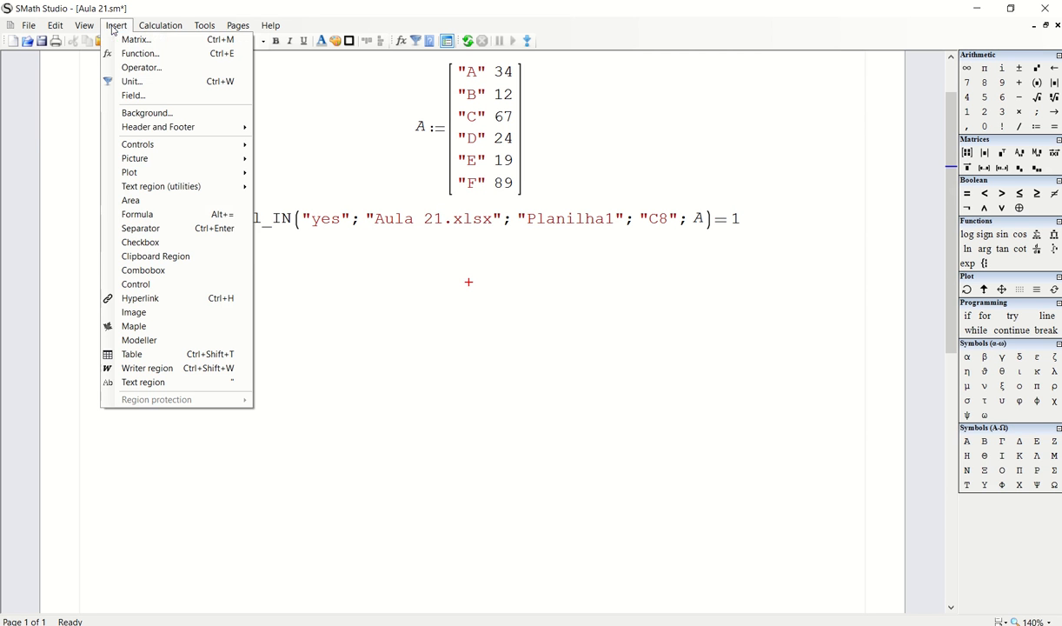
left_click(171, 313)
left_click_drag(573, 320, 279, 288)
Step: Insert the excel_PNG function in the placeholder beneath the image region
left_click(181, 512)
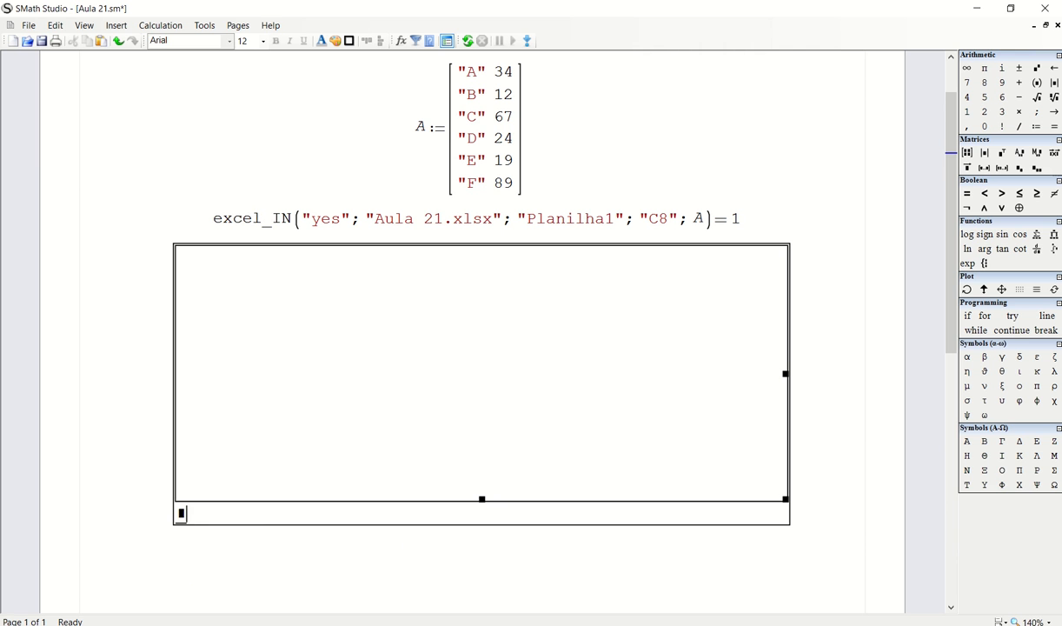
type("exce")
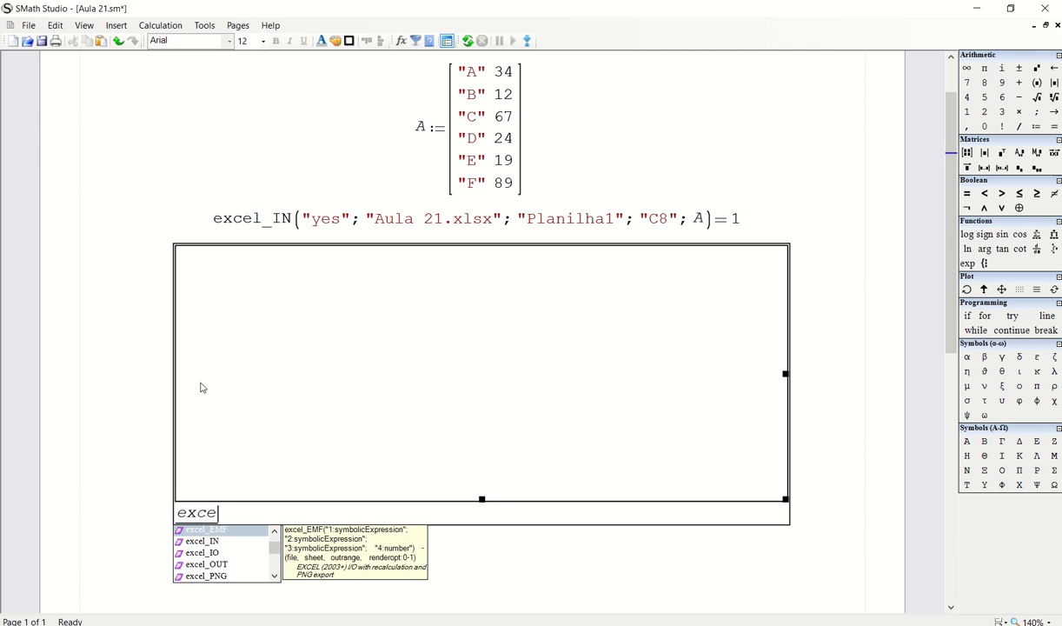
left_click(239, 575)
scroll(252, 569, "down", 3)
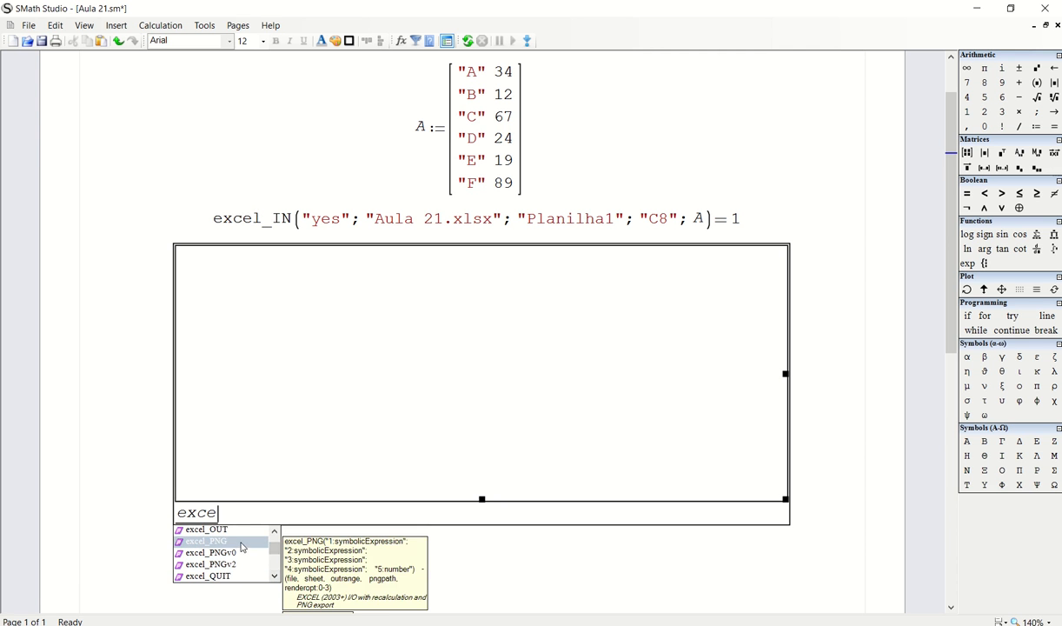
key("Return")
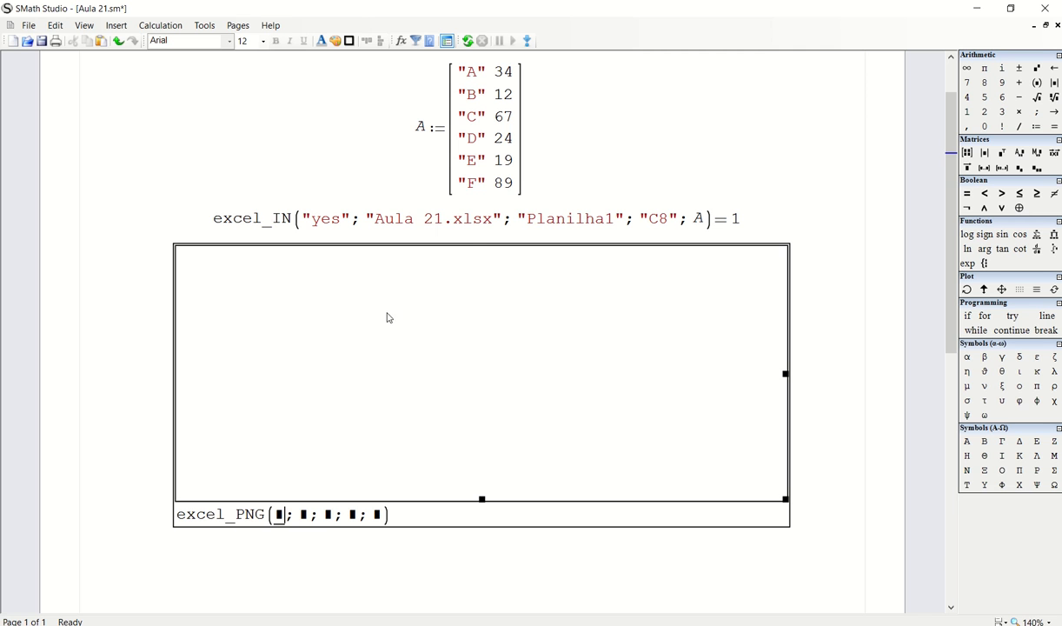
Step: View the pie chart in Excel, return to SMath Studio and start an expression "exce" below the image region to read excel_PNG's argument order
key("alt+Tab")
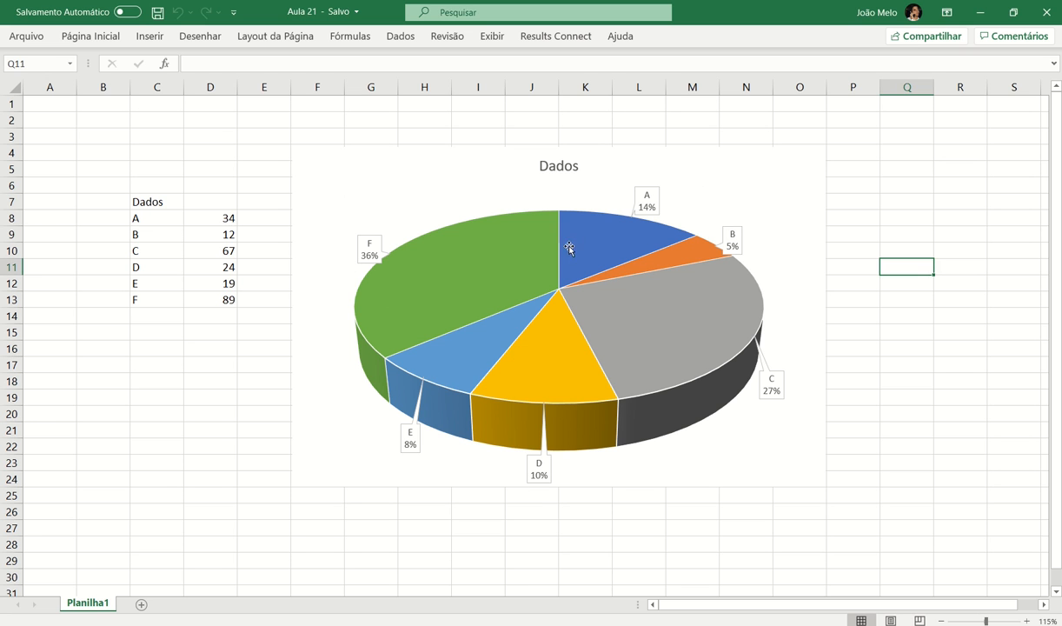
key("alt+Tab")
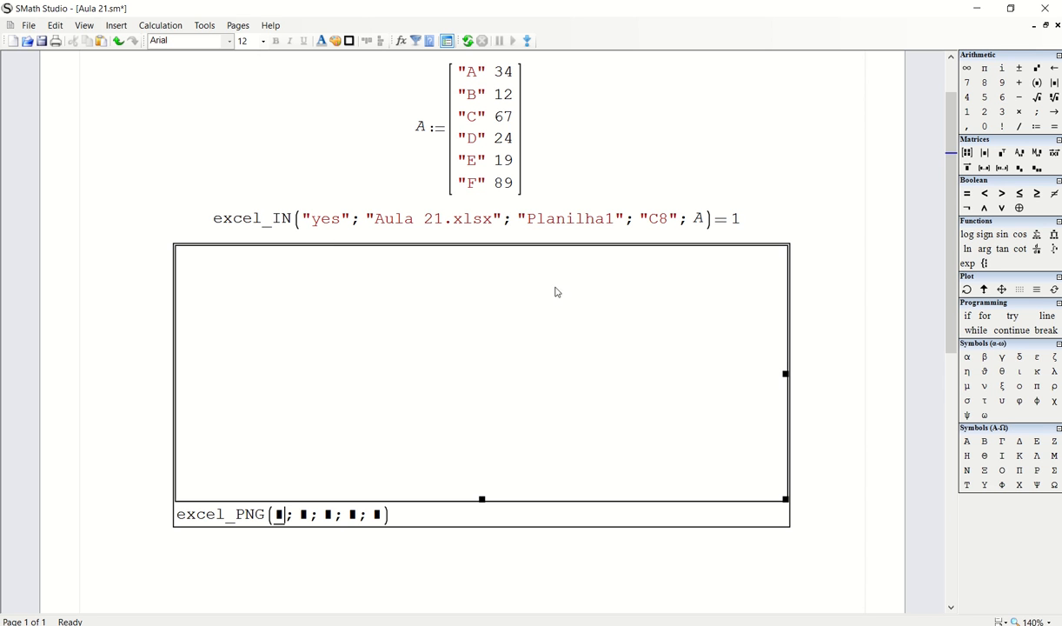
left_click(352, 551)
type("exc")
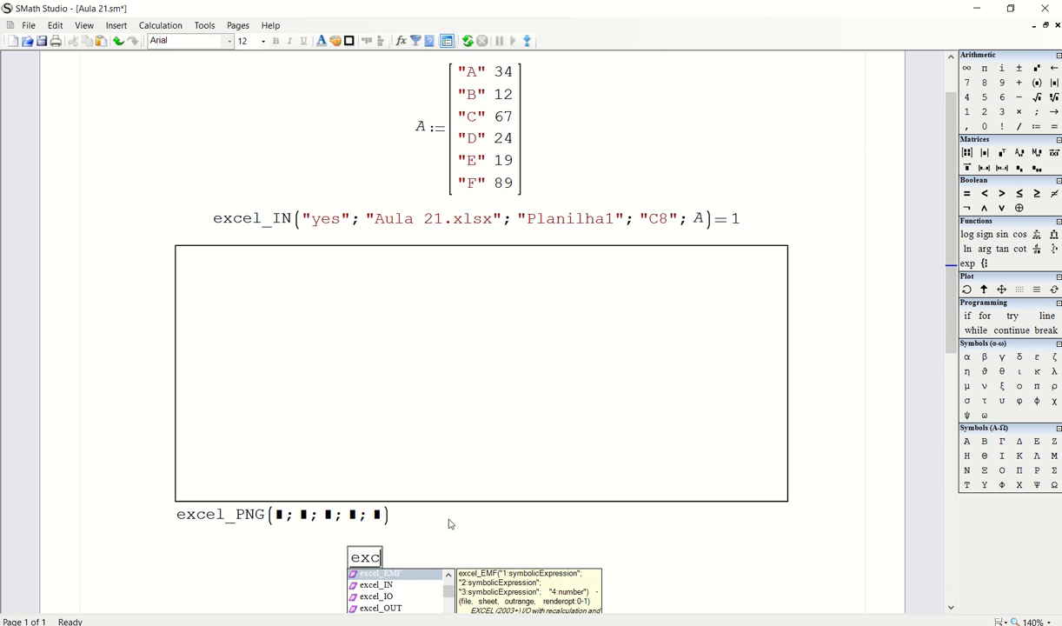
left_click(844, 514)
scroll(630, 550, "down", 3)
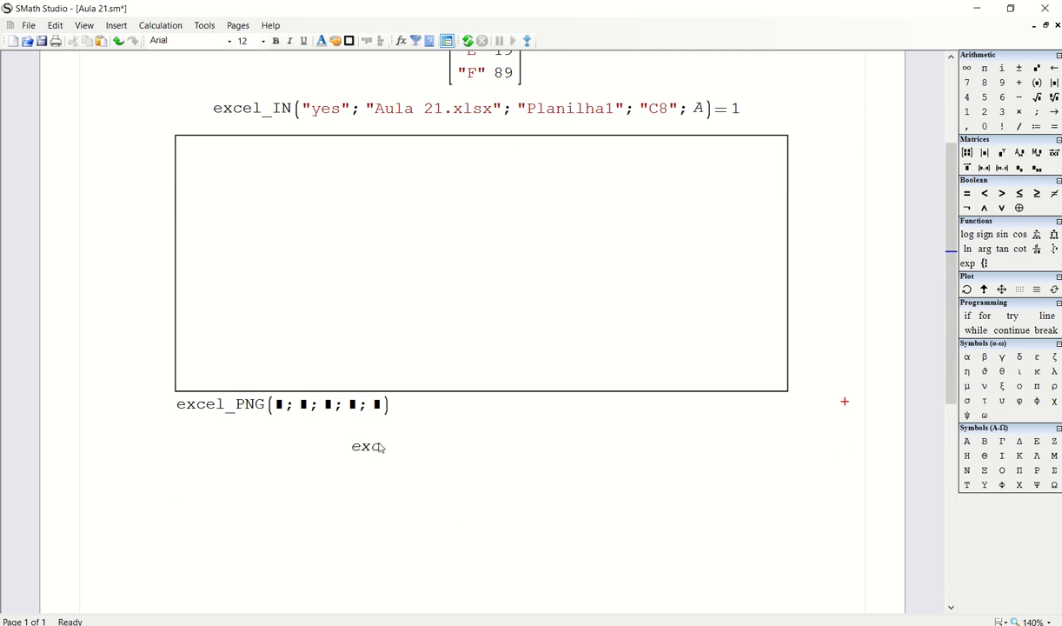
left_click(378, 448)
type("e")
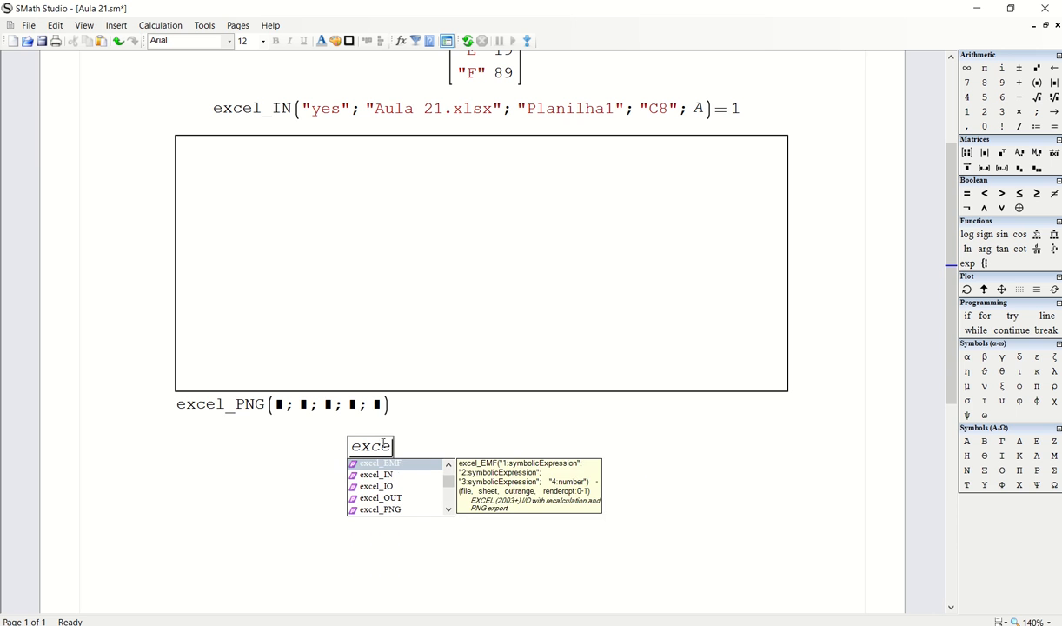
left_click(401, 509)
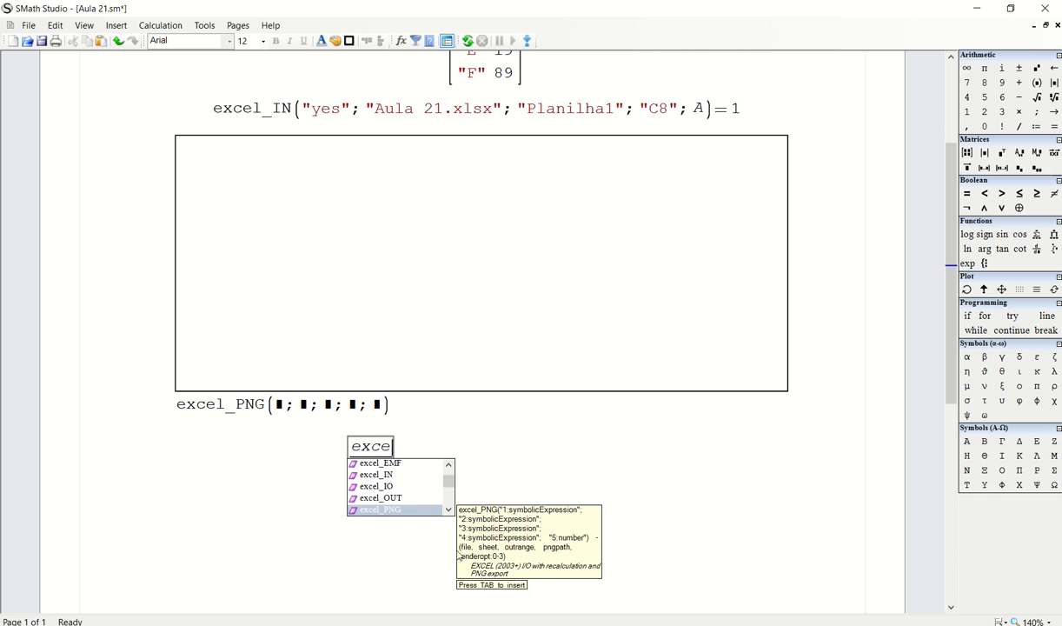
Step: Delete the leftover "exce" expression below the image region
left_click(626, 477)
left_click_drag(459, 447, 386, 462)
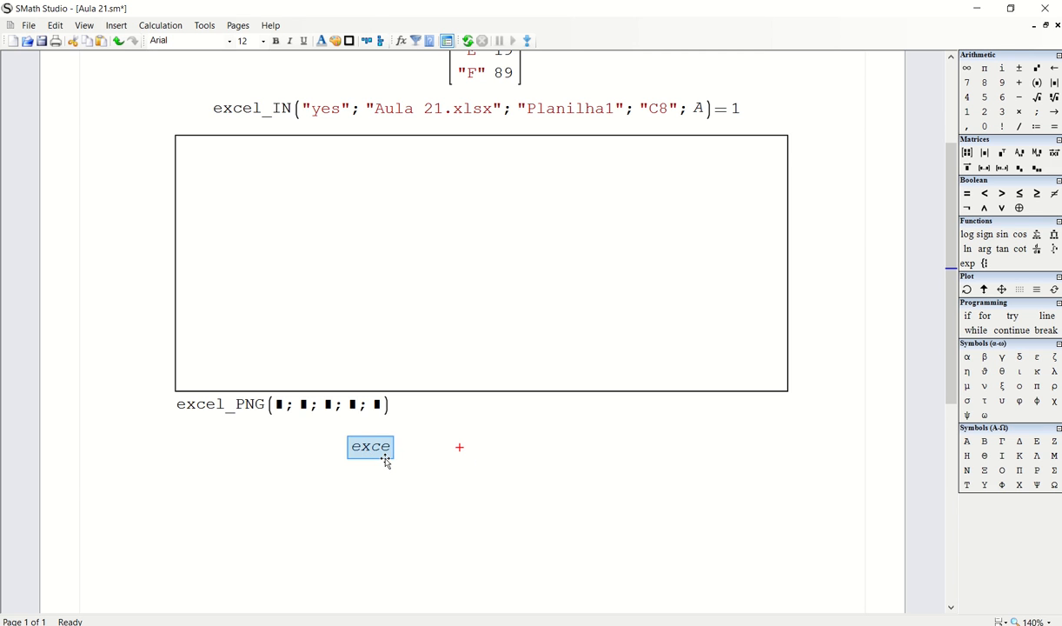
key("Delete")
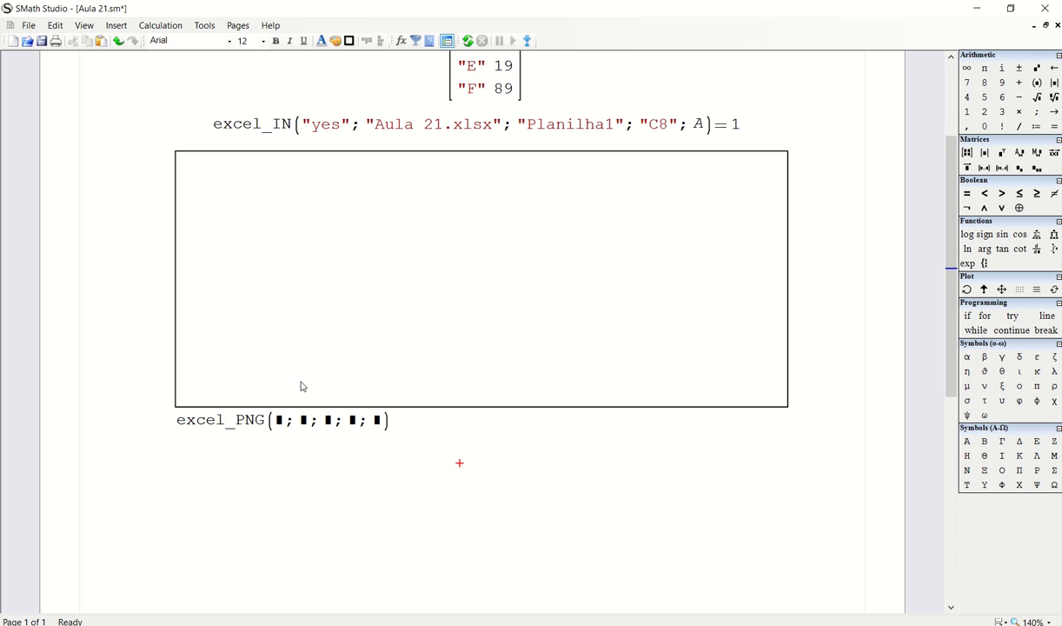
Step: Copy "Aula 21.xlsx" and "Planilha1" from the excel_IN call into the file and sheet arguments of excel_PNG
double_click(404, 129)
key("ctrl+c")
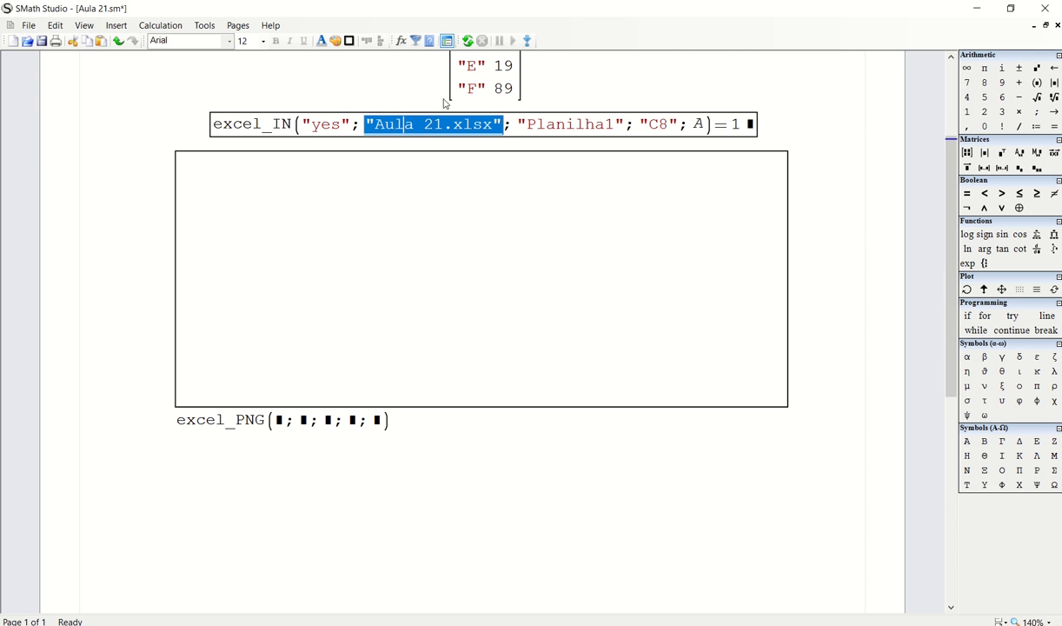
left_click(282, 421)
key("ctrl+v")
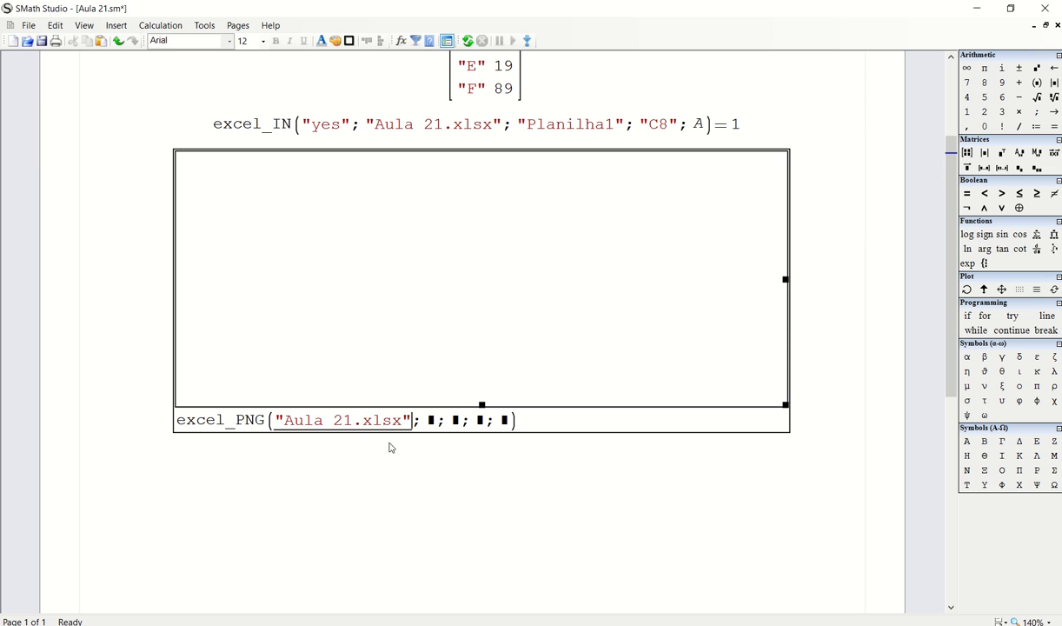
double_click(529, 124)
key("ctrl+c")
left_click(431, 422)
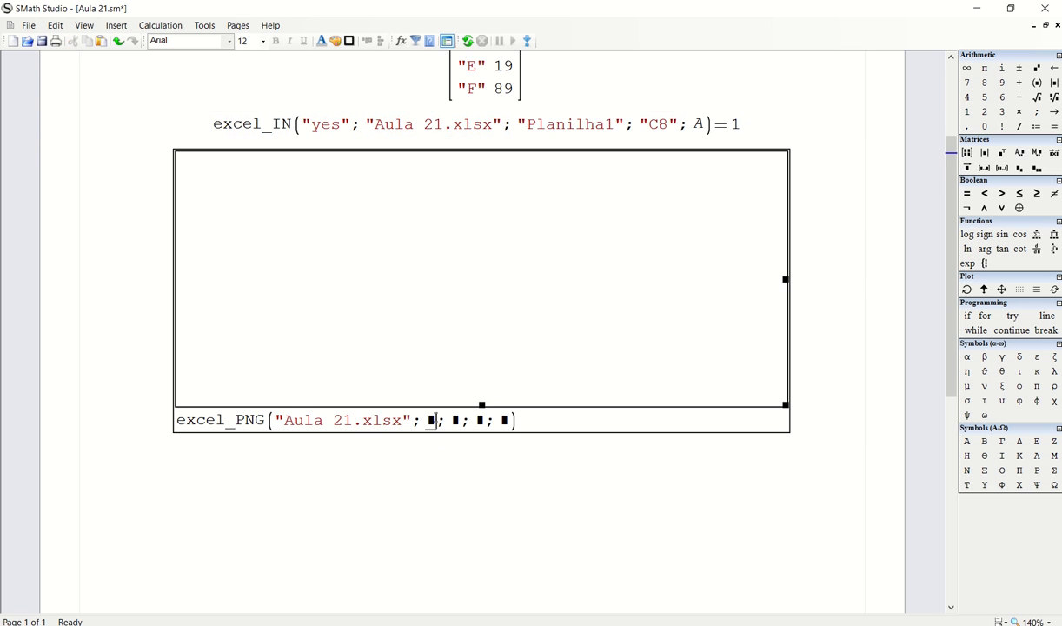
key("ctrl+v")
left_click(553, 421)
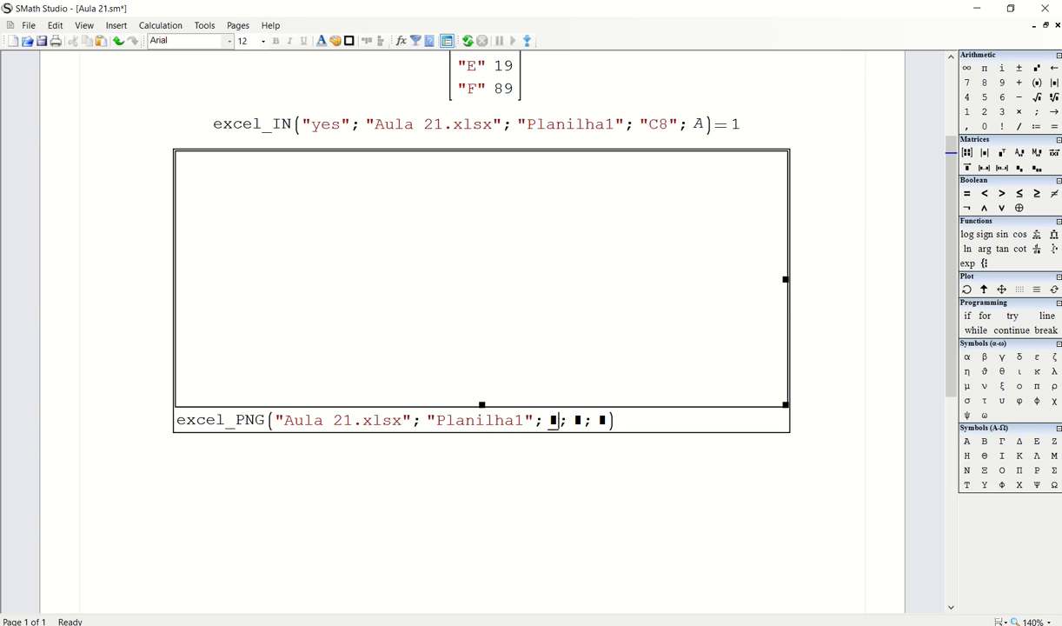
Step: Switch to Excel and adjust the pie chart's position and size to fit the cells from F4 to O24
key("alt+Tab")
left_click(477, 193)
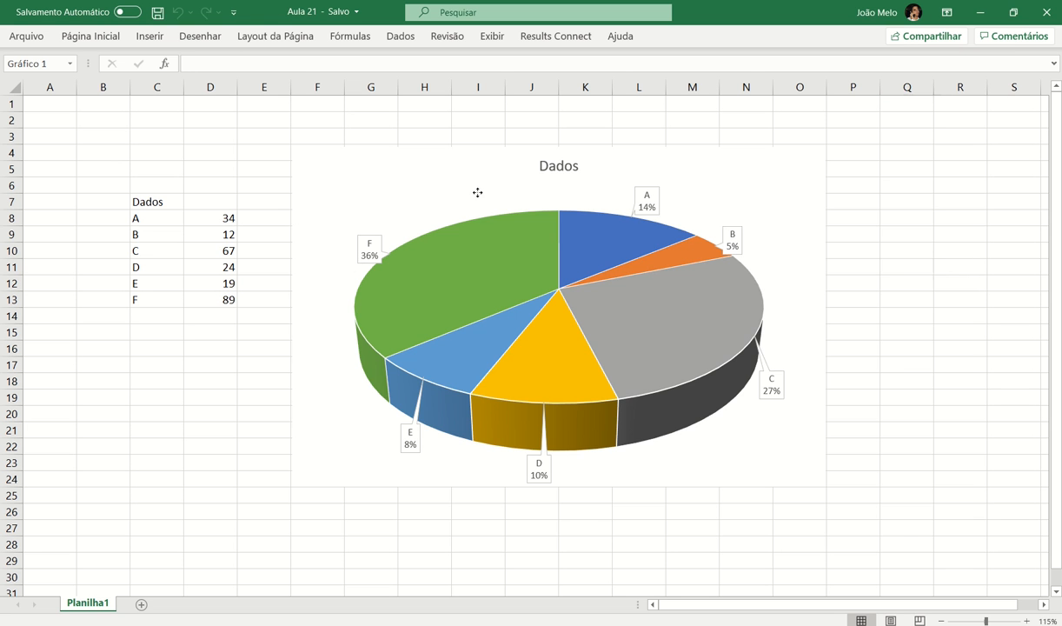
mouse_move(477, 193)
left_mouse_down()
mouse_move(574, 159)
mouse_move(576, 228)
mouse_move(508, 173)
mouse_move(468, 180)
left_mouse_up()
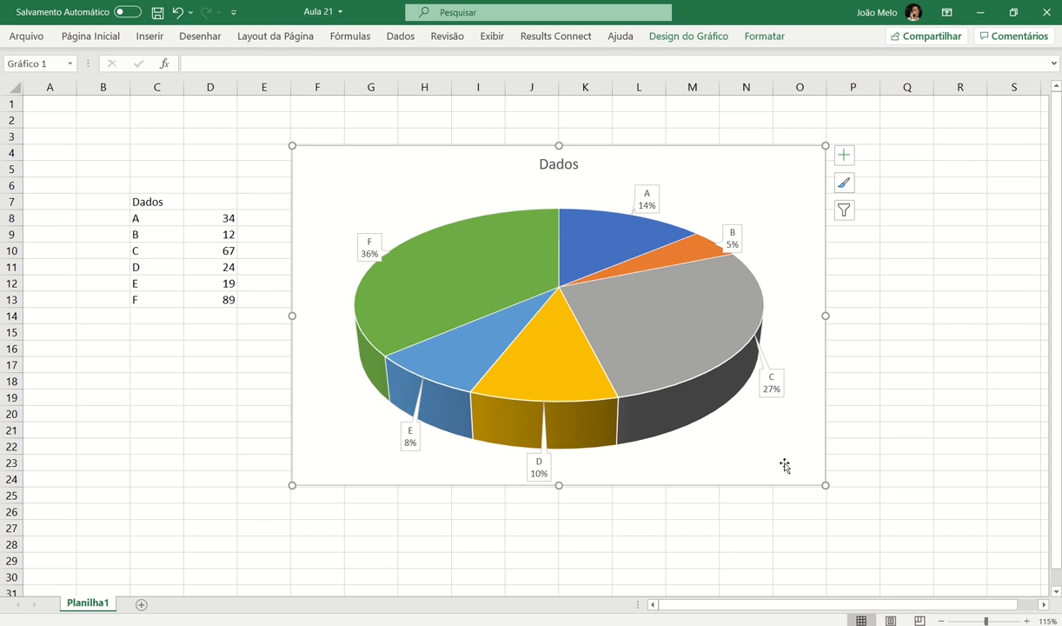
left_click_drag(817, 488, 823, 485)
left_click(845, 342)
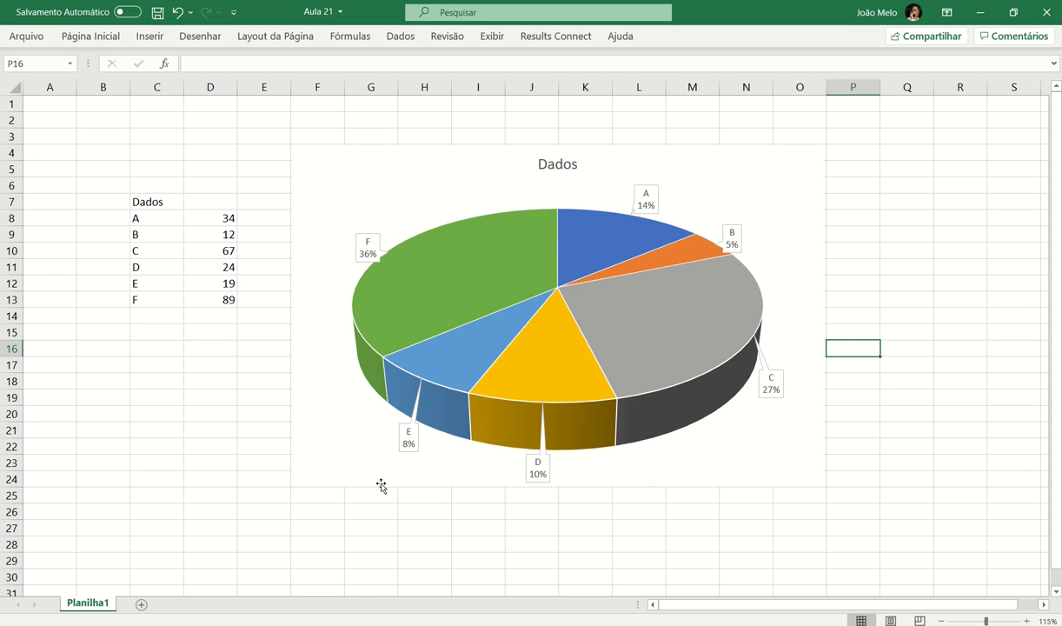
Step: Return to SMath Studio and set the output range argument of excel_PNG to "F4:O24"
key("alt+Tab")
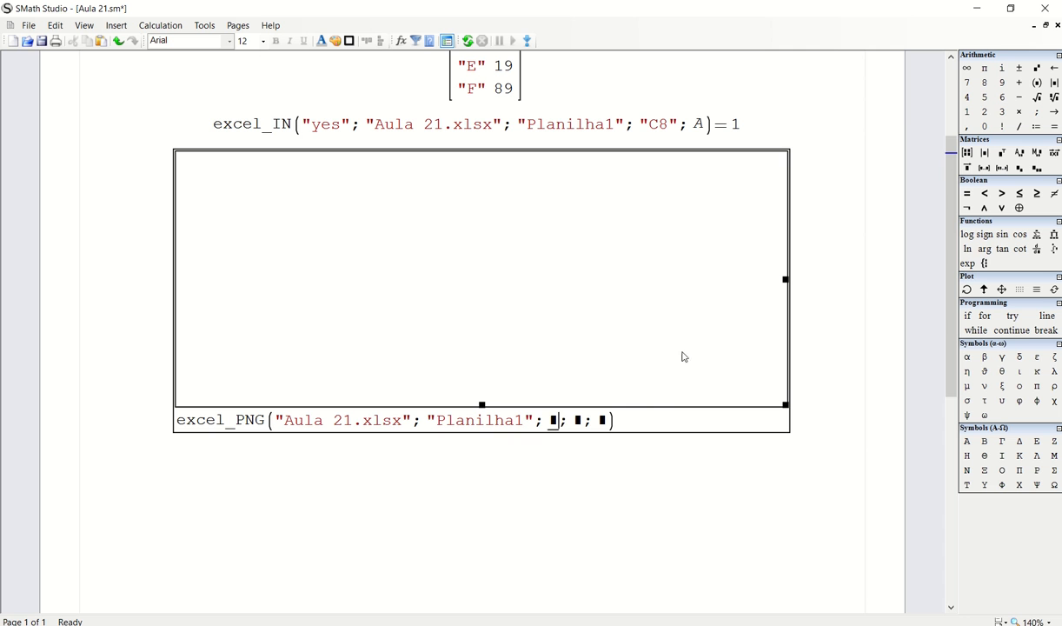
type("\"F")
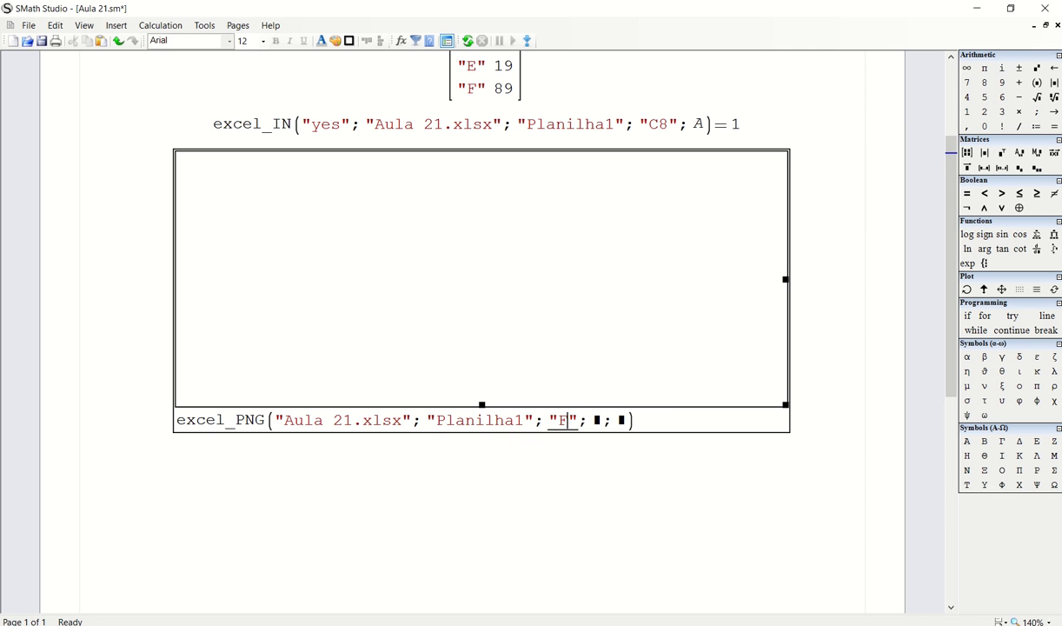
type("4:O24")
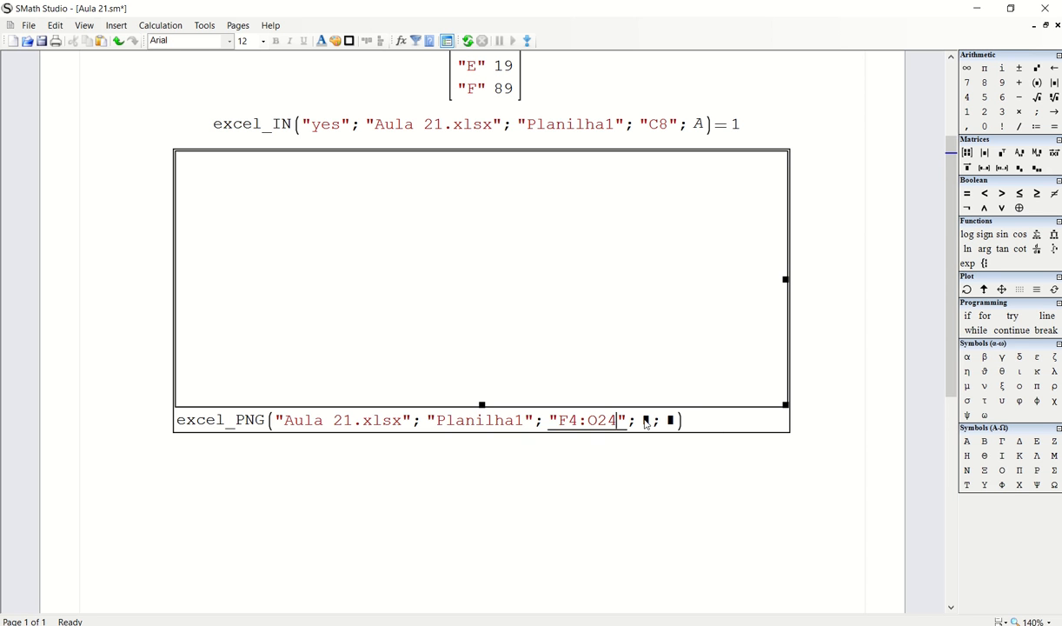
Step: Set excel_PNG's image path to "Pizza.png" and its render option to 0, and evaluate the call
key("Tab")
type("\"")
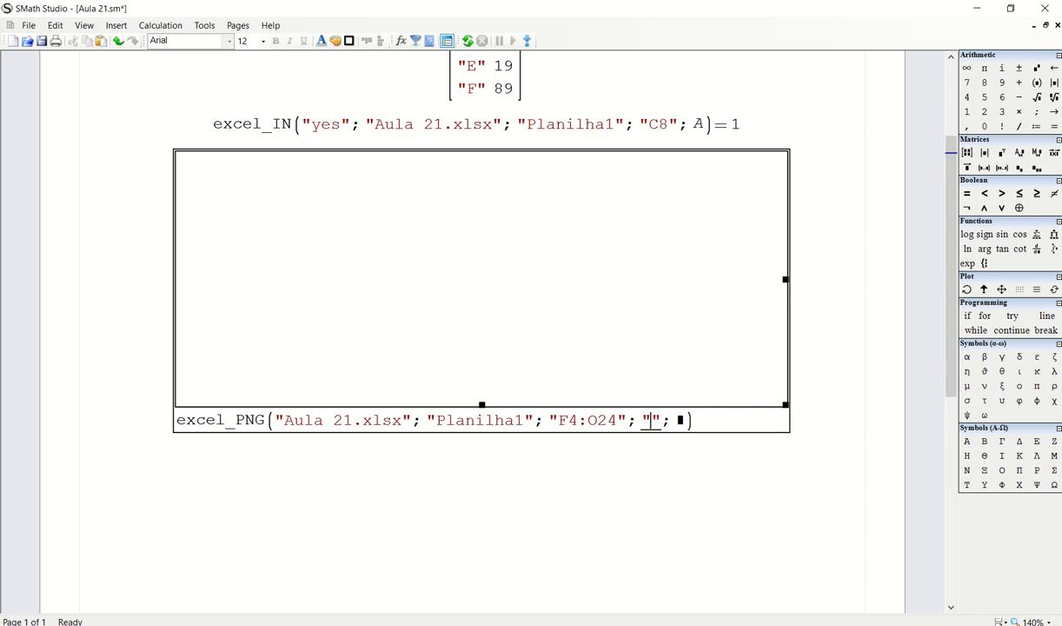
type("Pizza")
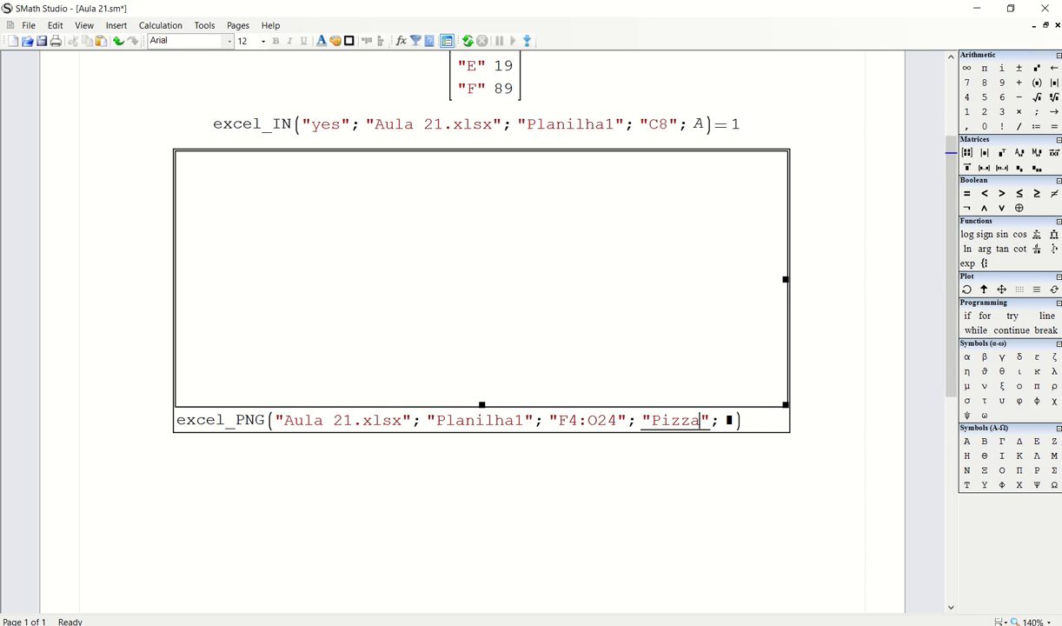
type(".png")
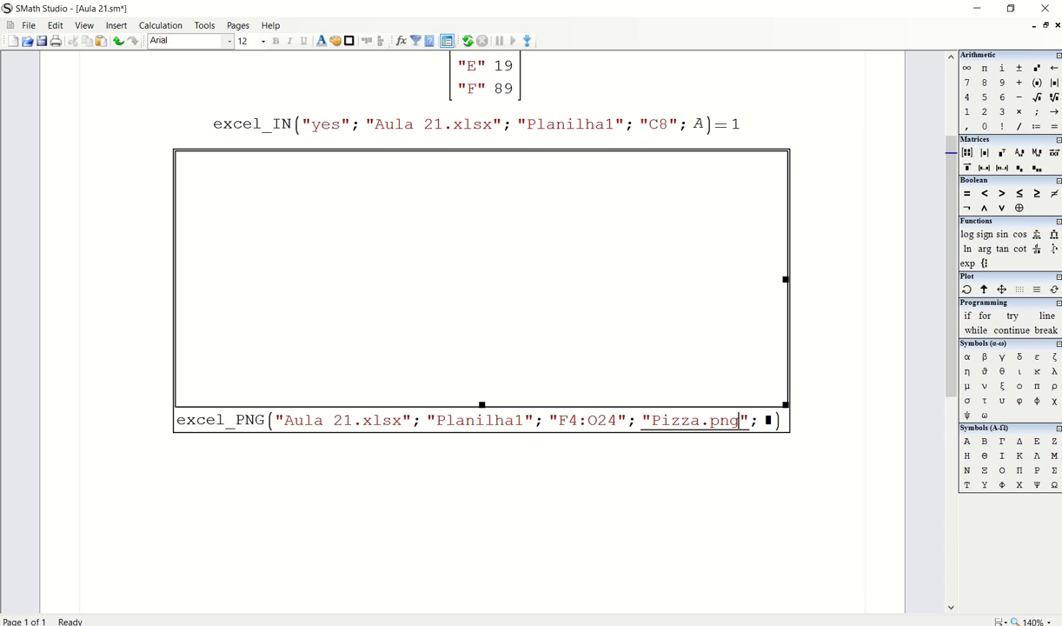
left_click(768, 420)
left_click(729, 480)
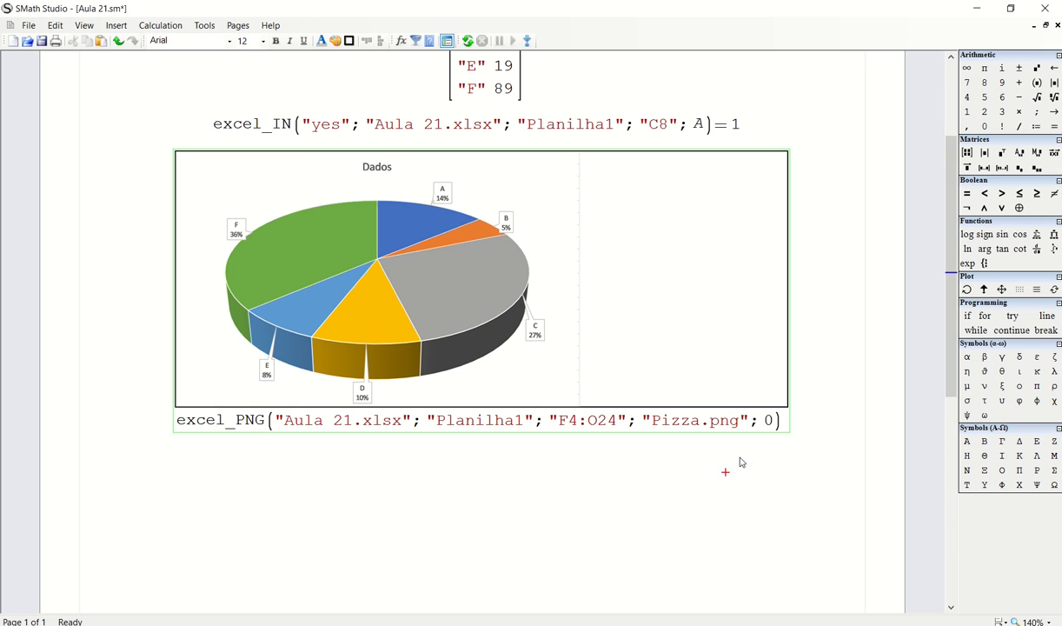
Step: Compare the image region with the exported chart range in Excel and return to the SMath Studio worksheet
left_click(597, 464)
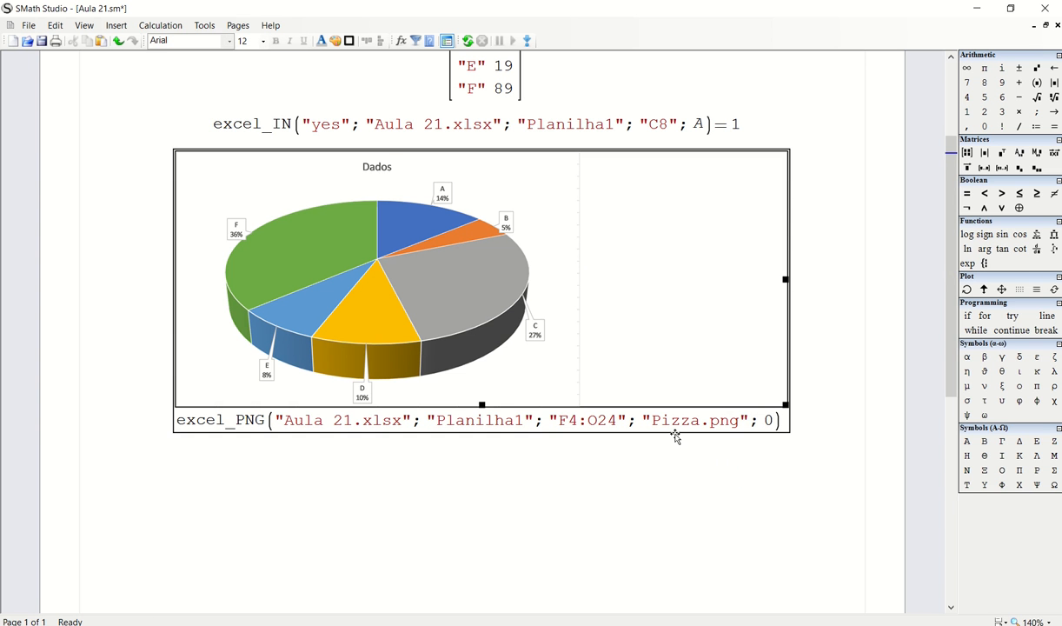
left_click(624, 481)
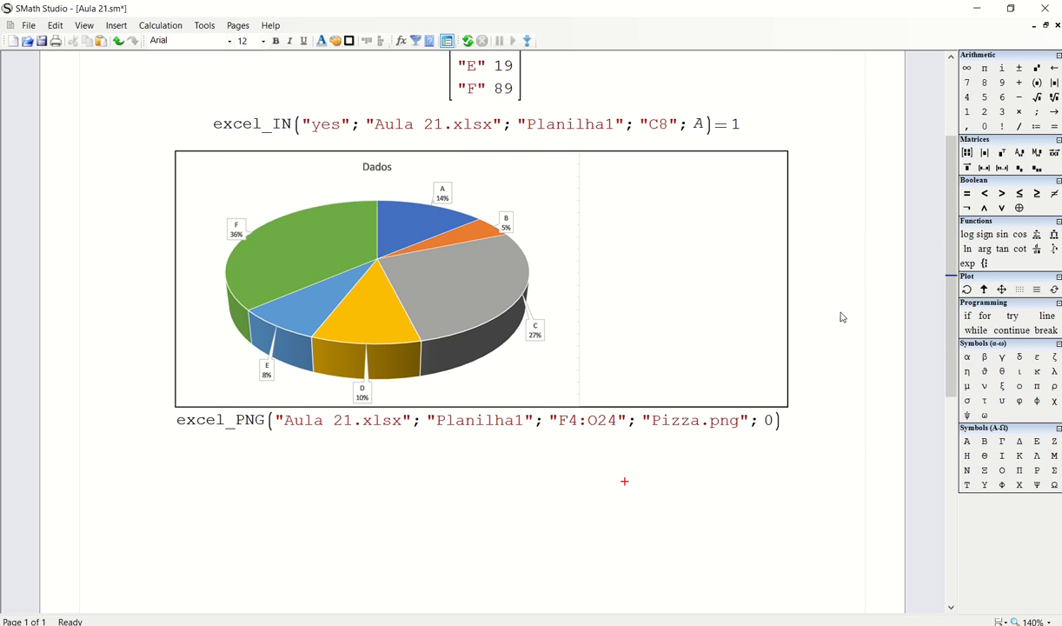
key("alt+Tab")
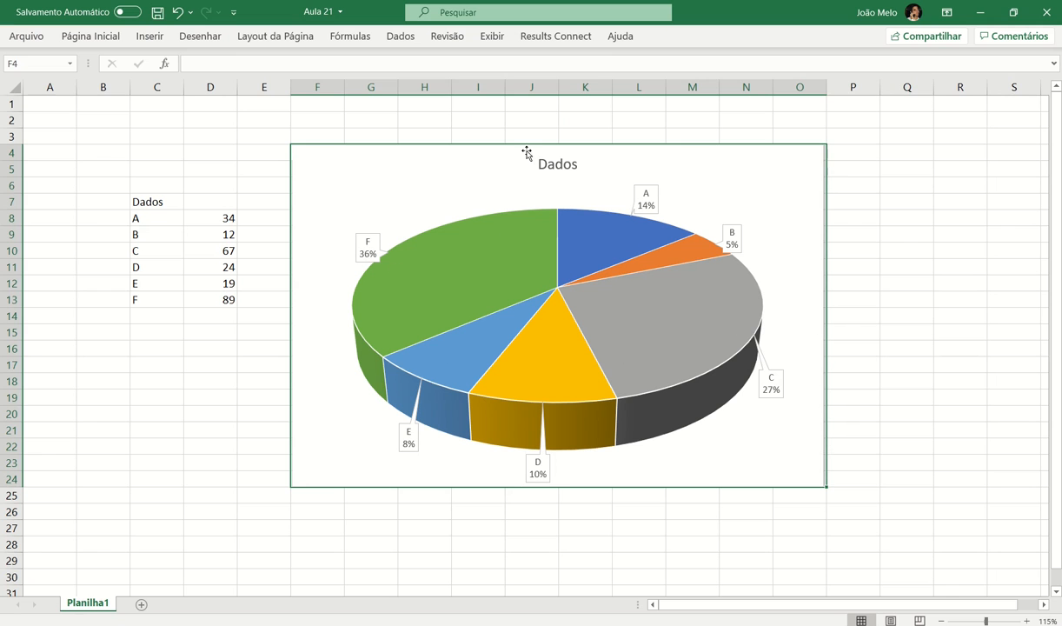
left_click(907, 235)
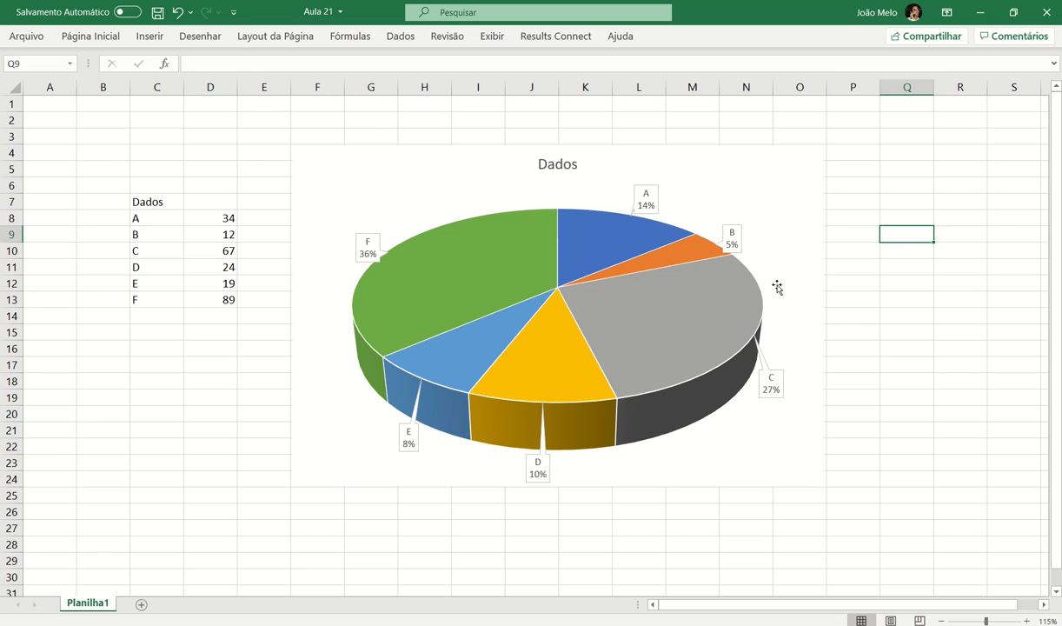
key("alt+Tab")
scroll(695, 278, "up", 5)
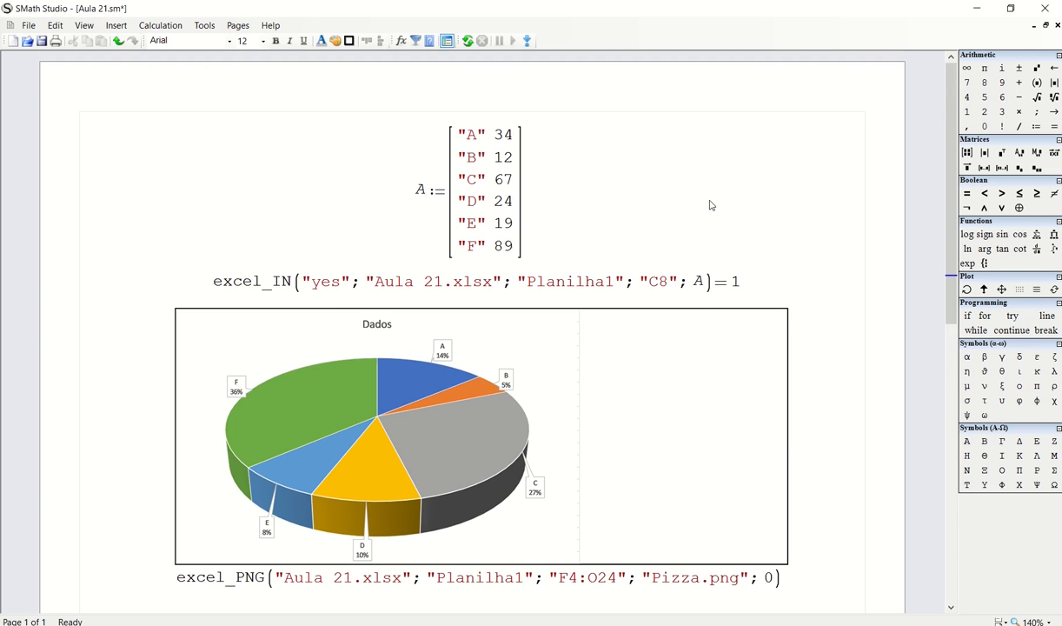
scroll(709, 209, "down", 2)
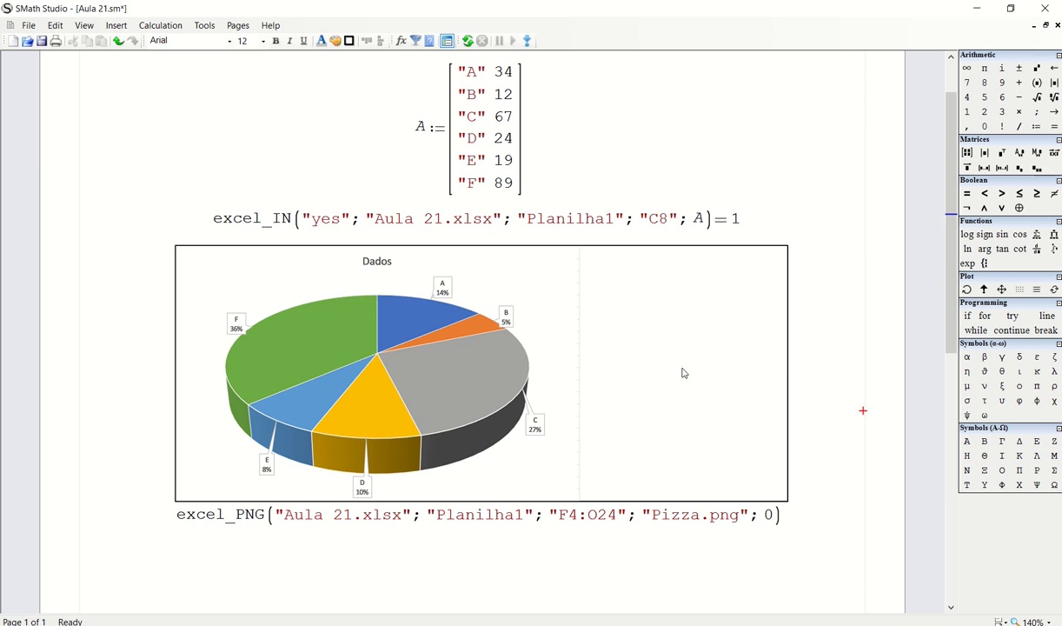
Step: Narrow the image region to the width of the pie chart
left_click(785, 374)
left_click_drag(574, 376, 565, 371)
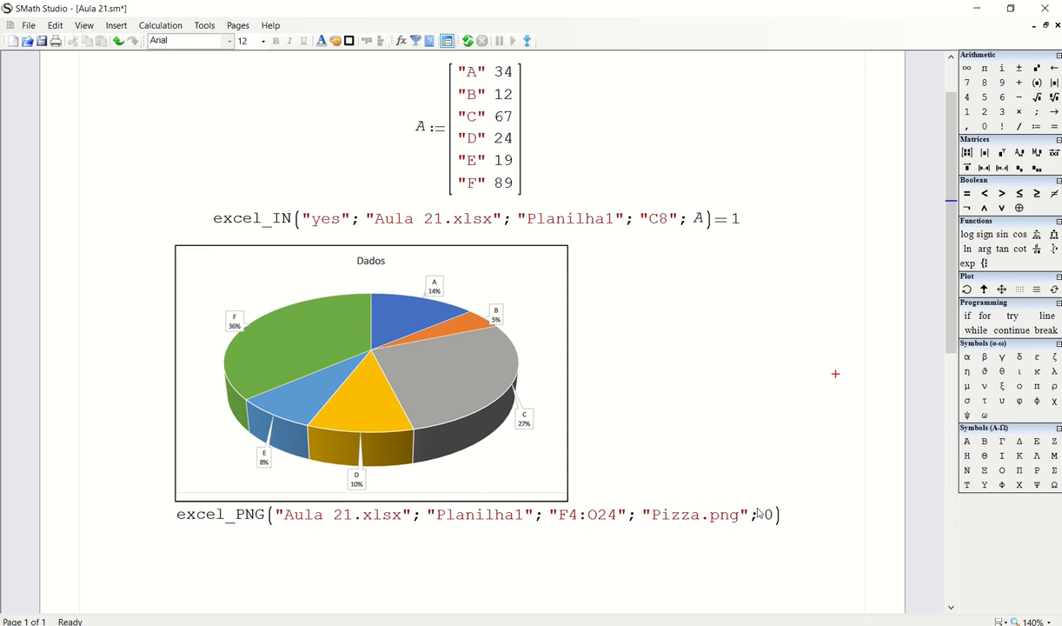
left_click(784, 511)
left_click(798, 402)
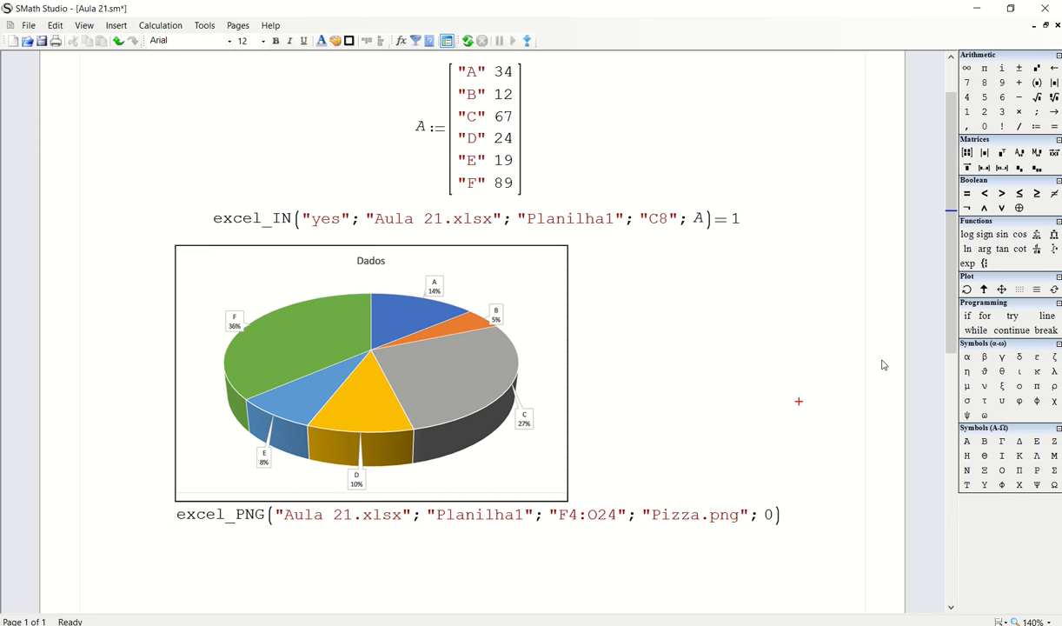
Step: Hide the input data of the image region so only the pie chart is displayed
left_click_drag(889, 346, 651, 355)
right_click(652, 356)
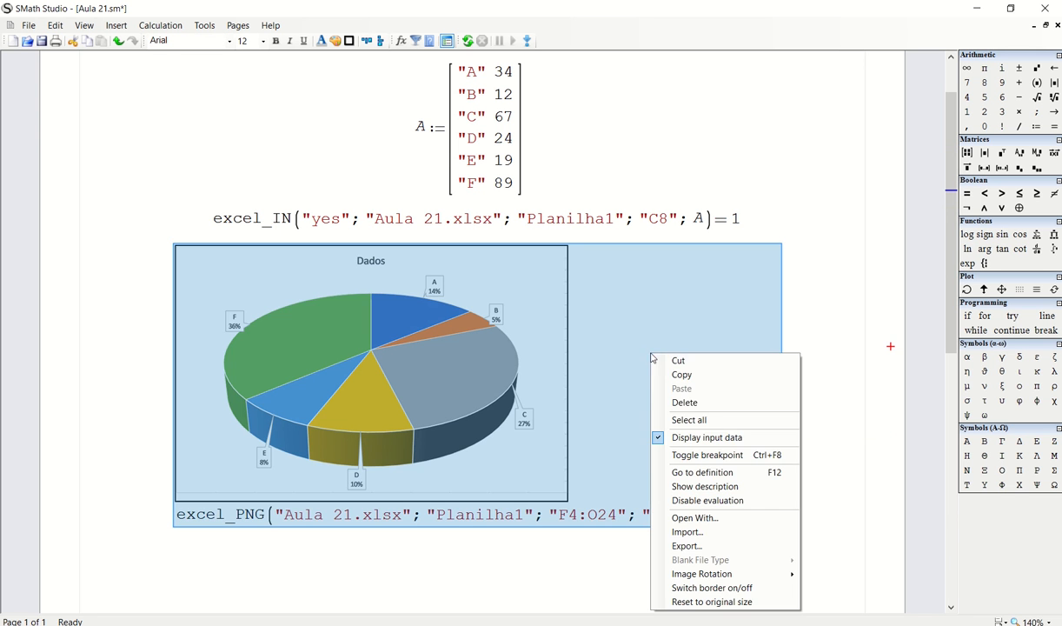
left_click(696, 441)
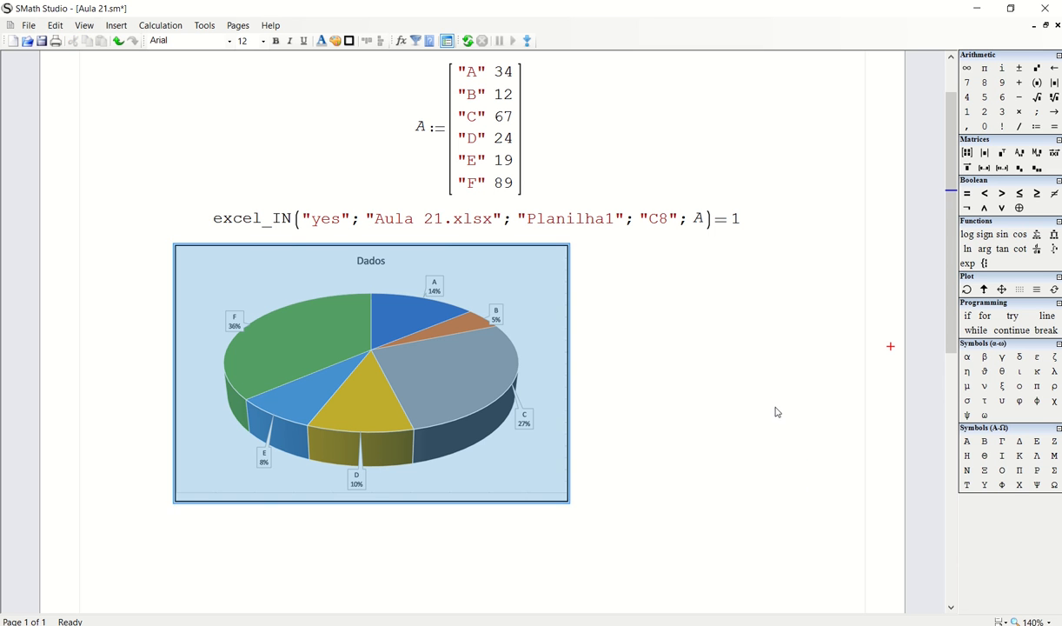
left_click(773, 411)
Step: Move the pie chart image so it is roughly centred beneath the excel_IN call
left_click(408, 360)
left_click_drag(408, 361, 569, 342)
left_click(759, 389)
scroll(758, 389, "up", 1)
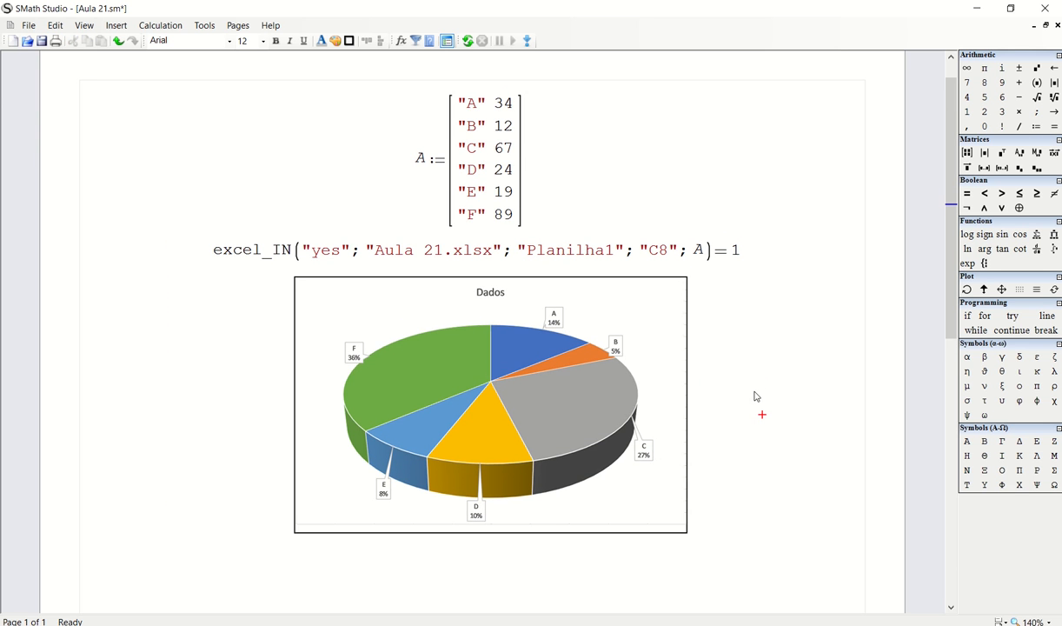
left_click(734, 443)
Step: Change the value of "B" in matrix A to 120 and recalculate the chart
left_click_drag(474, 146, 495, 118)
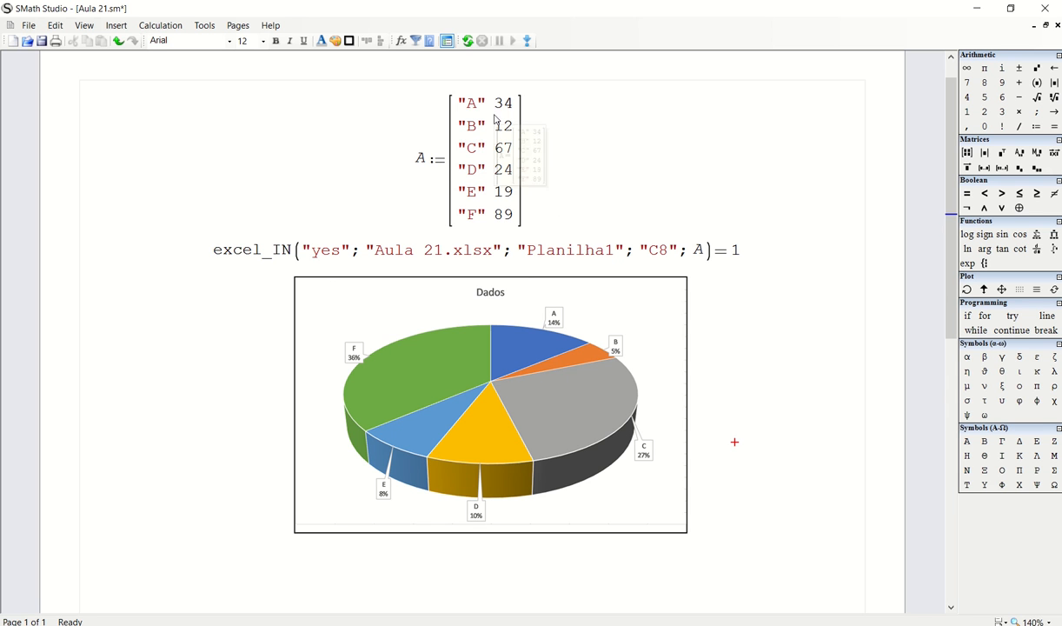
mouse_move(518, 162)
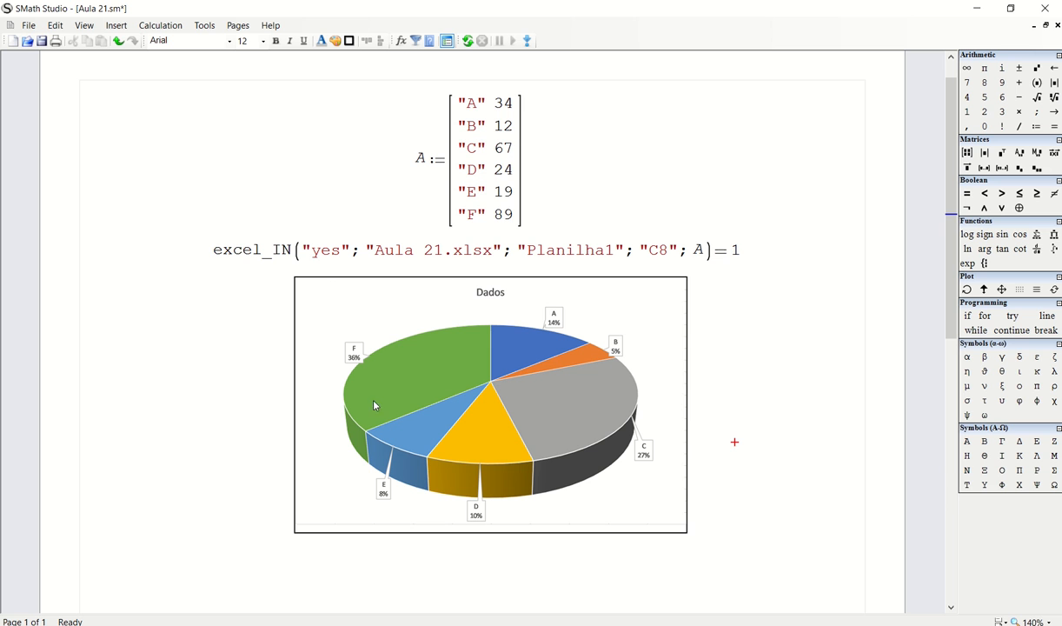
left_click(502, 127)
left_click(512, 128)
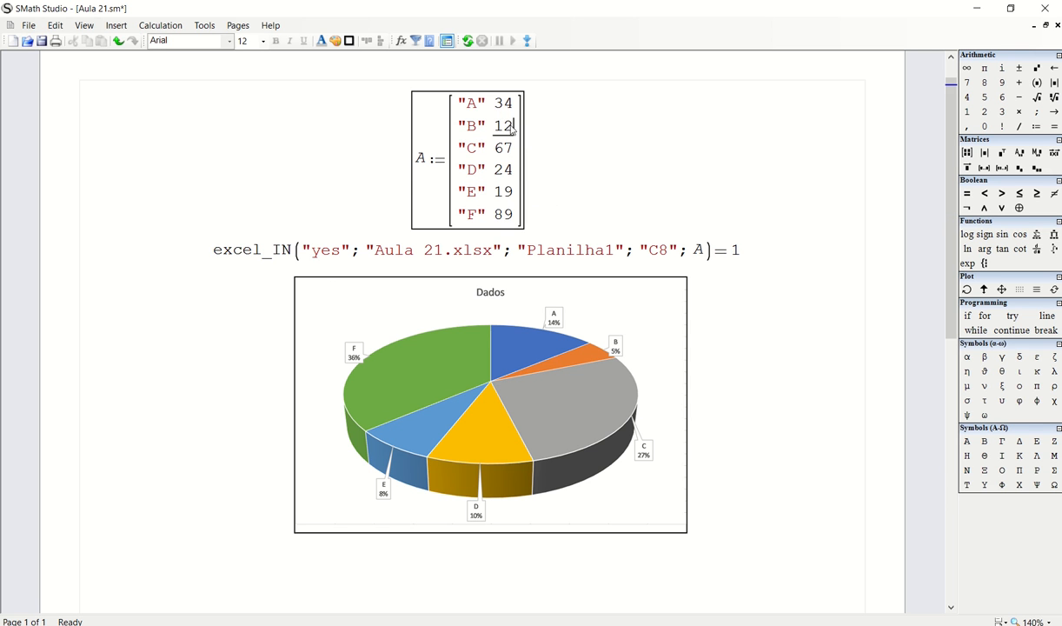
type("0")
left_click(634, 139)
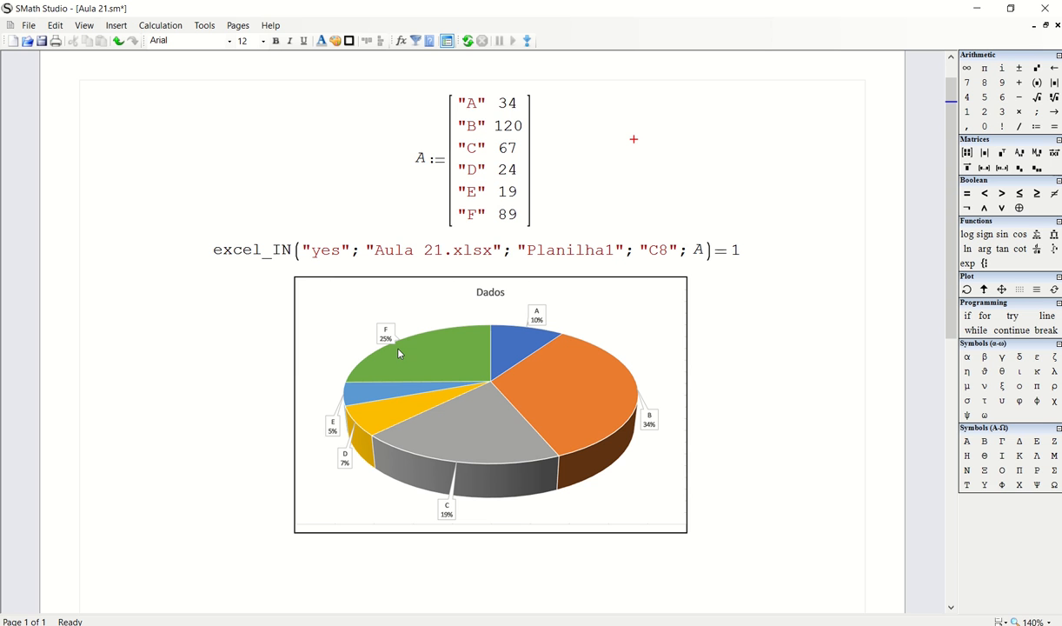
Step: Change the value of "D" in matrix A to 350 and recalculate the chart
left_click(507, 169)
double_click(507, 169)
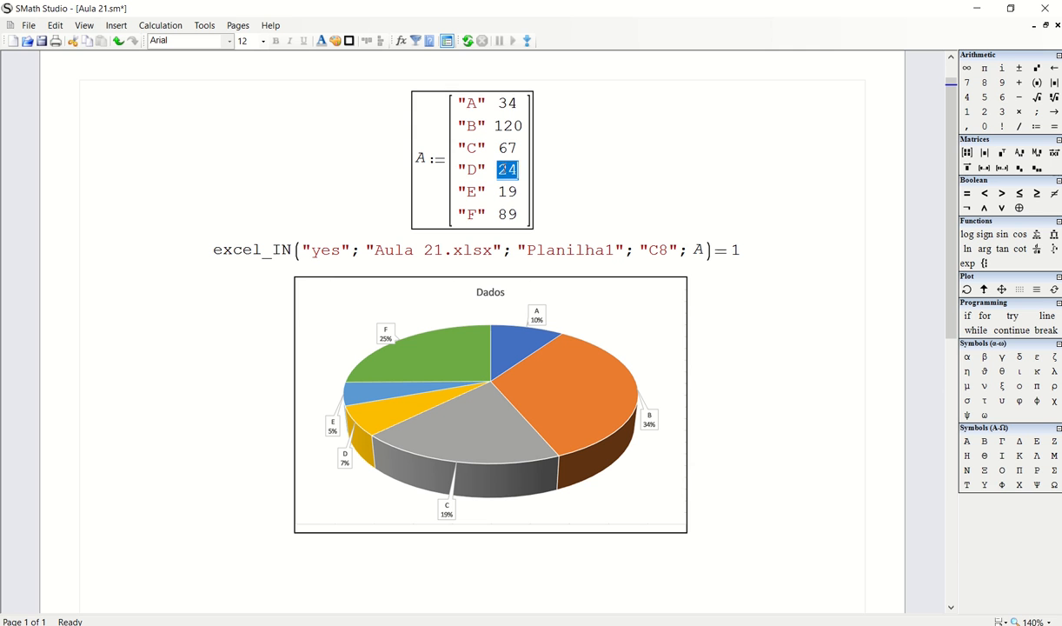
type("350")
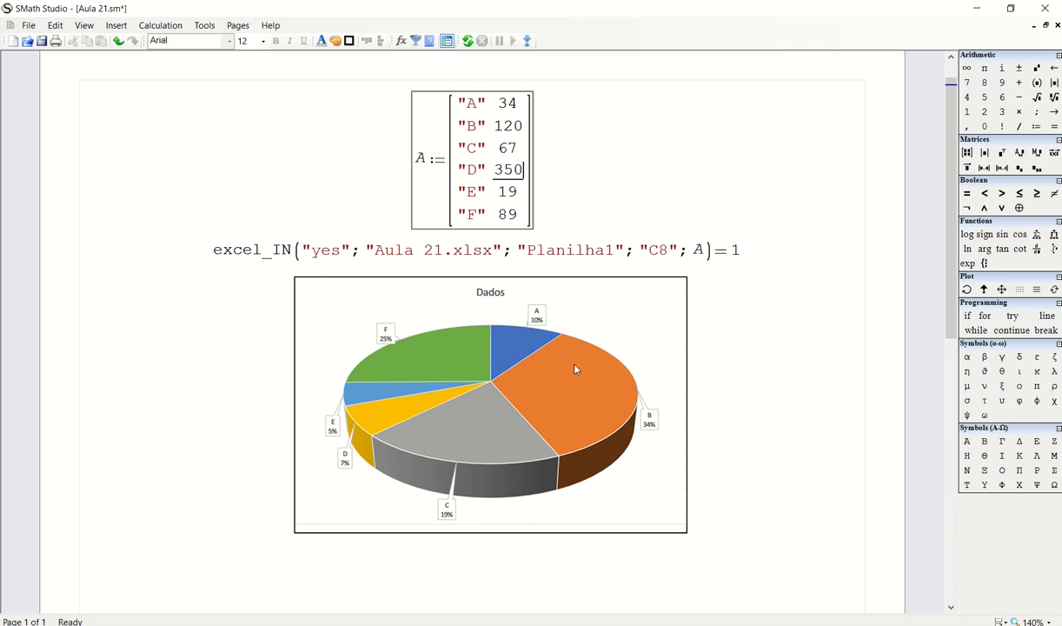
left_click(651, 184)
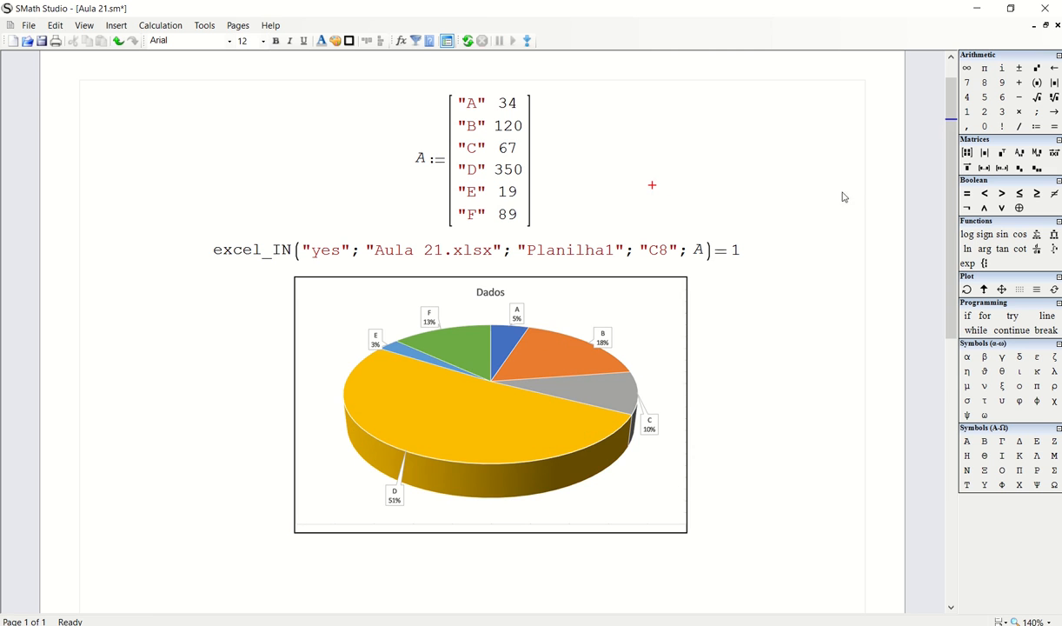
Step: Nudge the pie chart image slightly to the right beneath the excel_IN call and deselect it
left_click(832, 430)
left_click(777, 359)
left_click(578, 386)
left_click(763, 359)
left_click(606, 383)
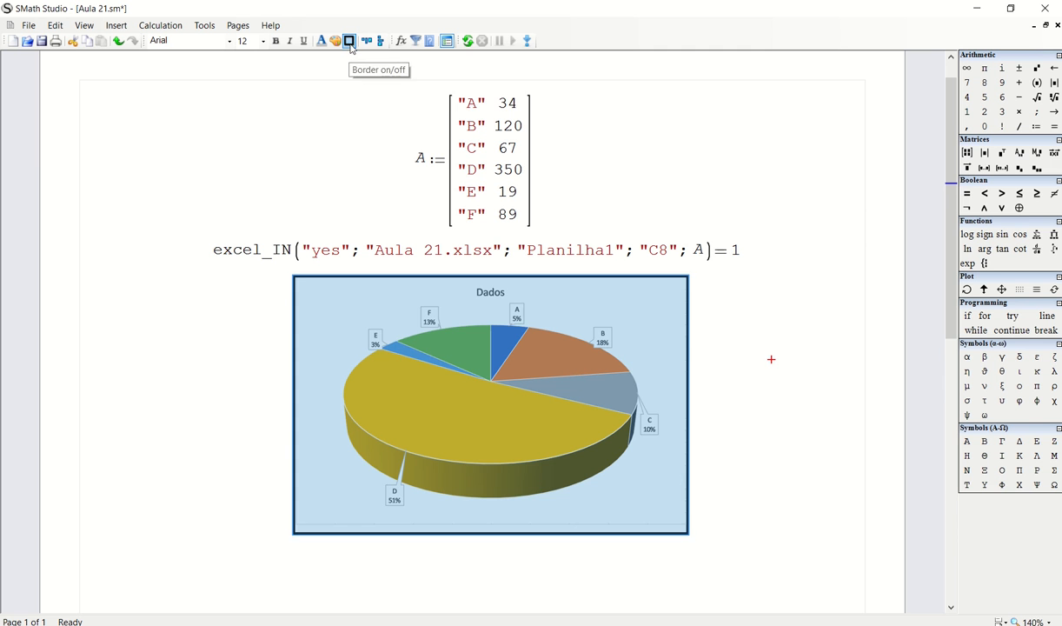
left_click_drag(772, 352, 592, 373)
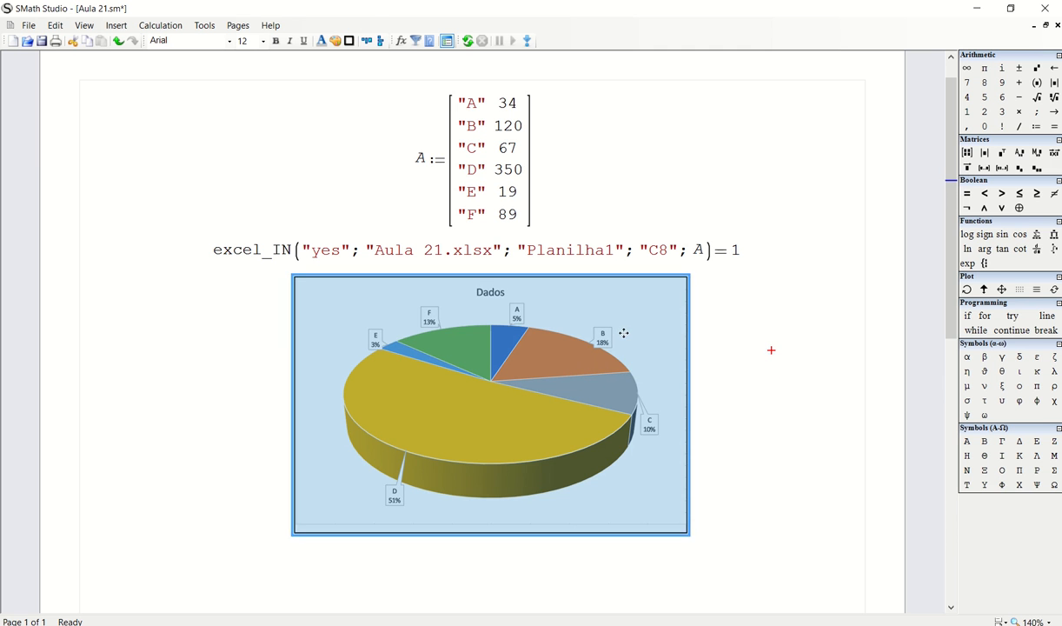
mouse_move(607, 330)
left_mouse_down()
mouse_move(630, 333)
mouse_move(619, 334)
left_mouse_up()
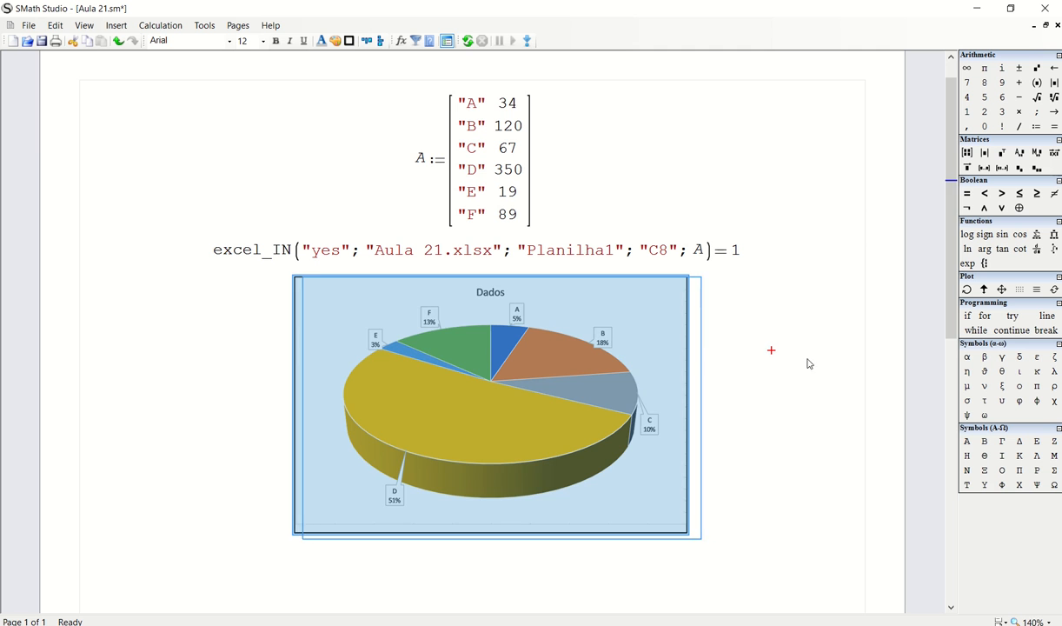
left_click(817, 362)
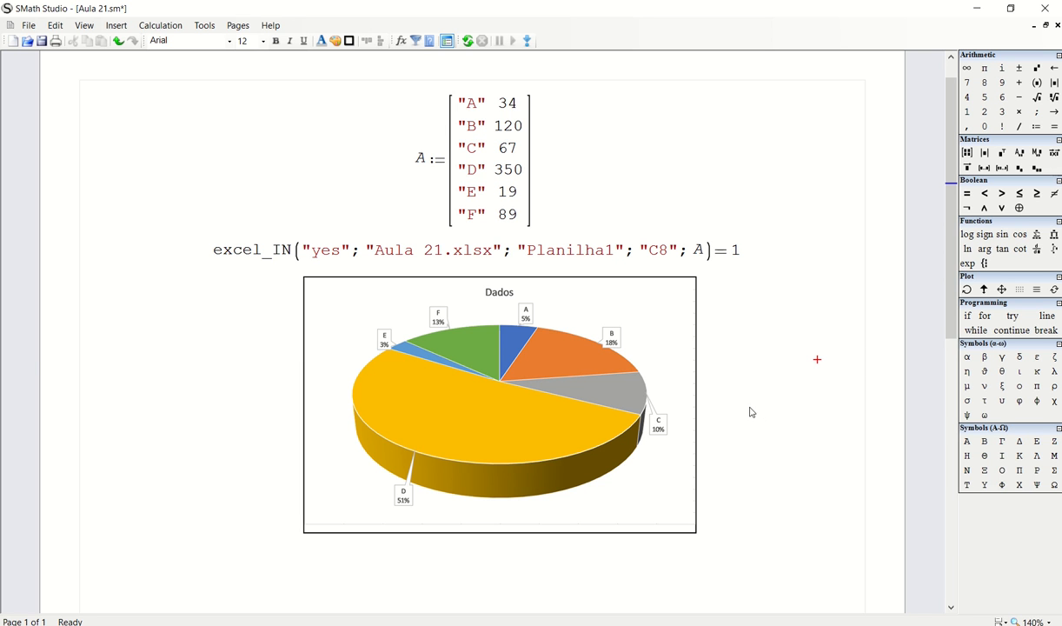
Step: Check the Auto calculation option and recalculate the whole worksheet
left_click(752, 368)
left_click(173, 27)
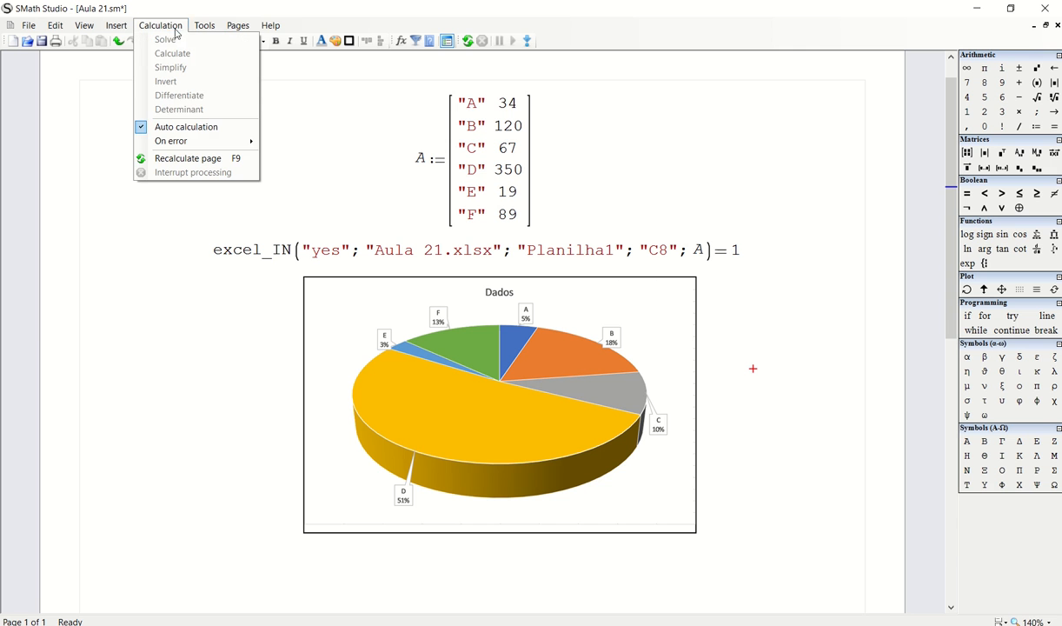
left_click(165, 129)
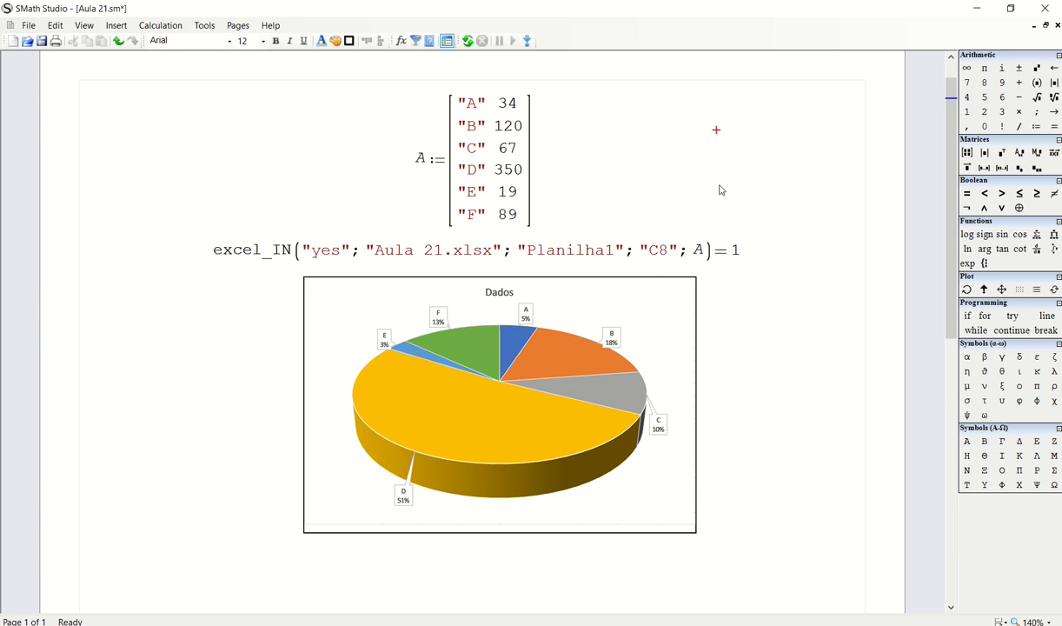
left_click_drag(783, 253, 726, 252)
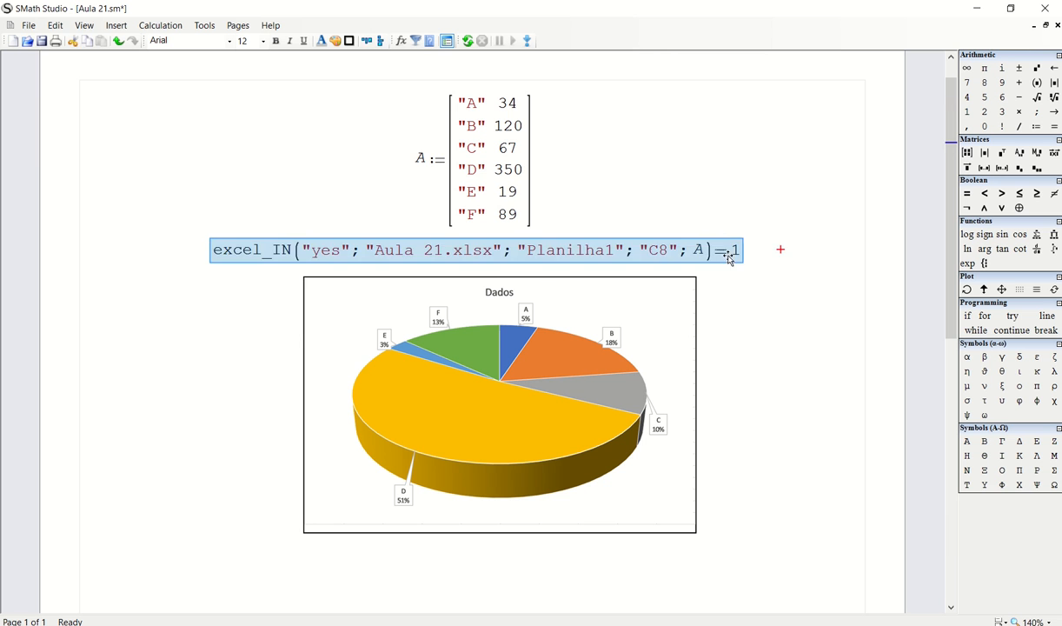
left_click(784, 290)
left_click(467, 40)
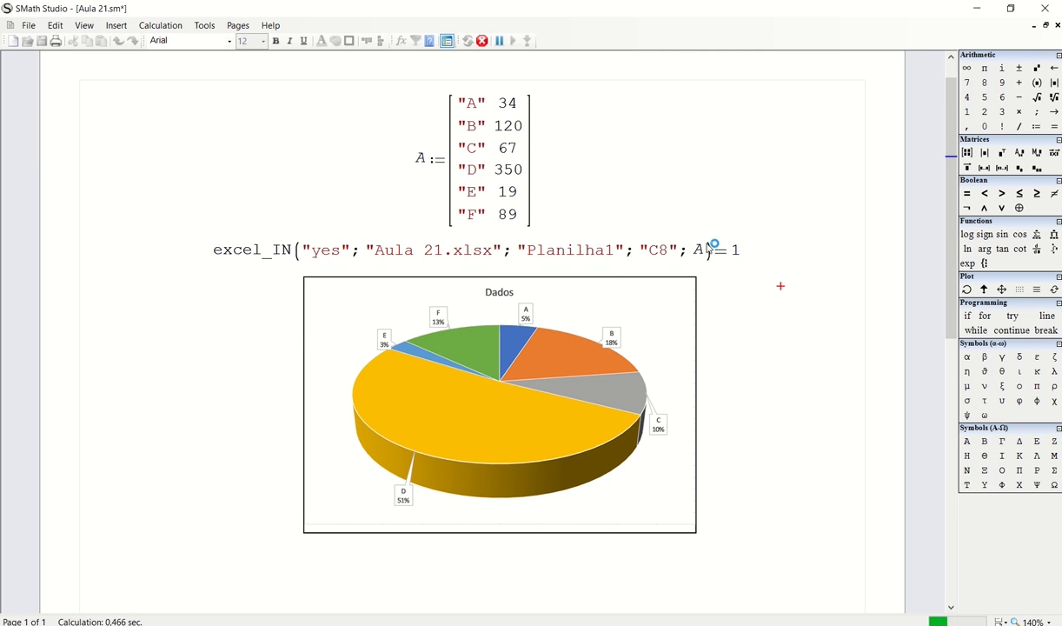
left_click(773, 369)
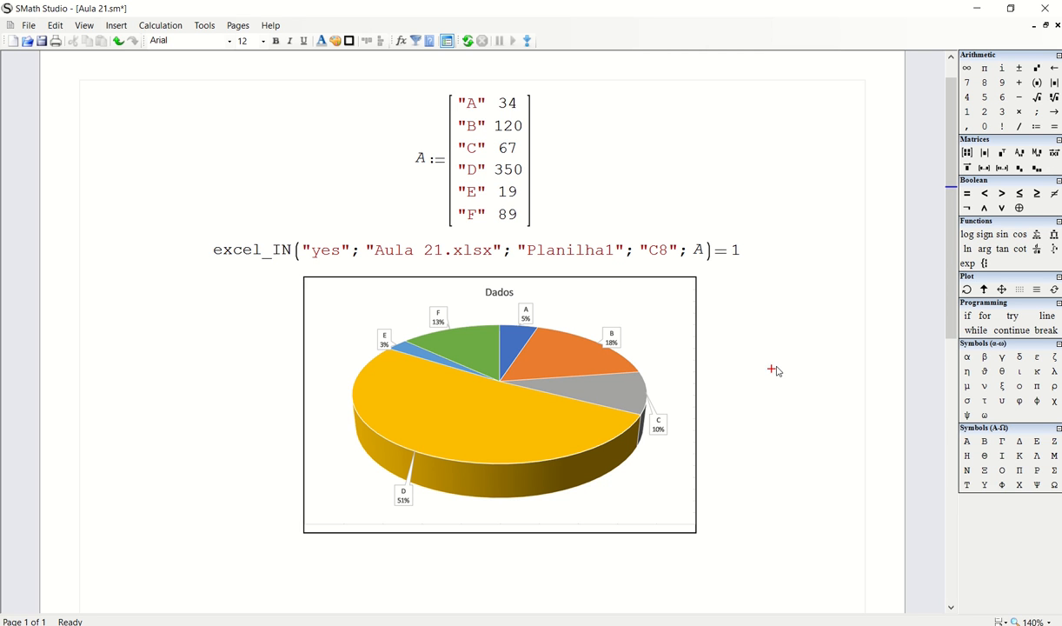
Step: Display the input data of the pie chart image and move the region left so the full excel_PNG call fits on the page
scroll(833, 336, "down", 1)
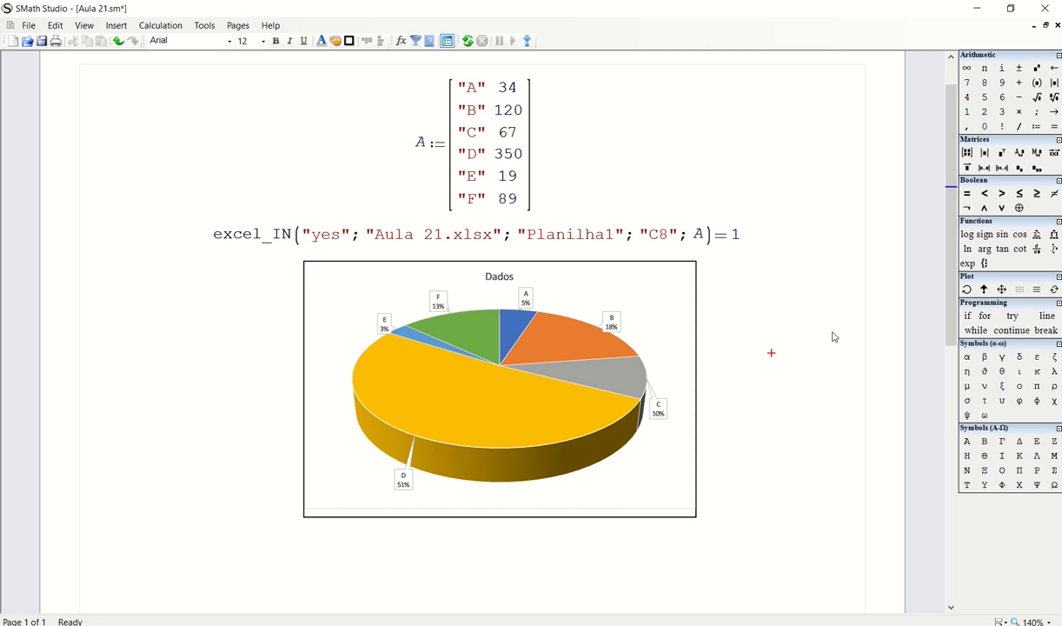
left_click(652, 365)
right_click(658, 331)
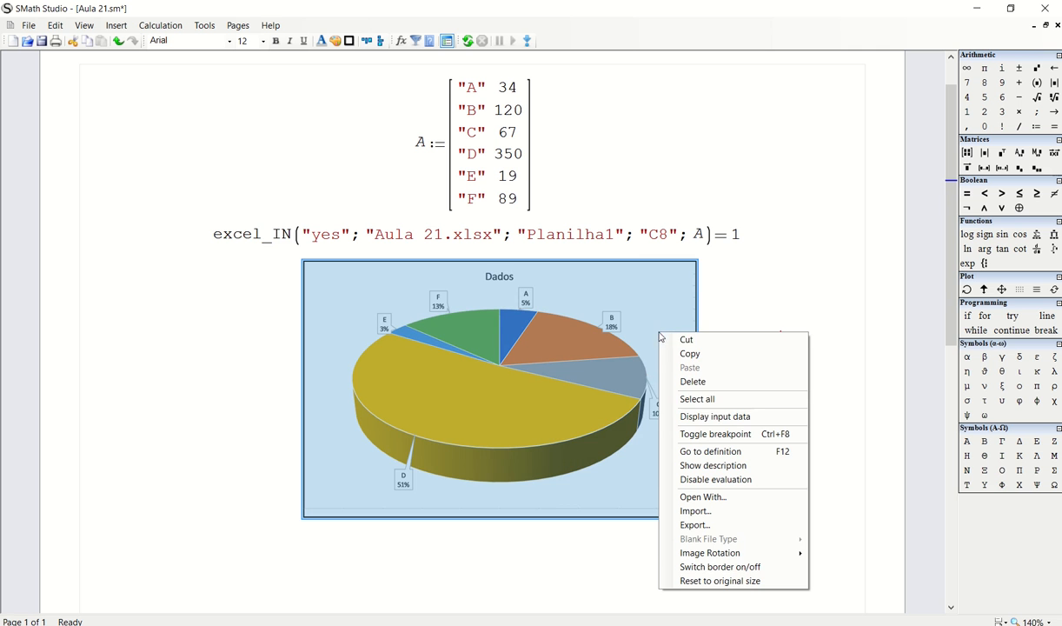
left_click(691, 416)
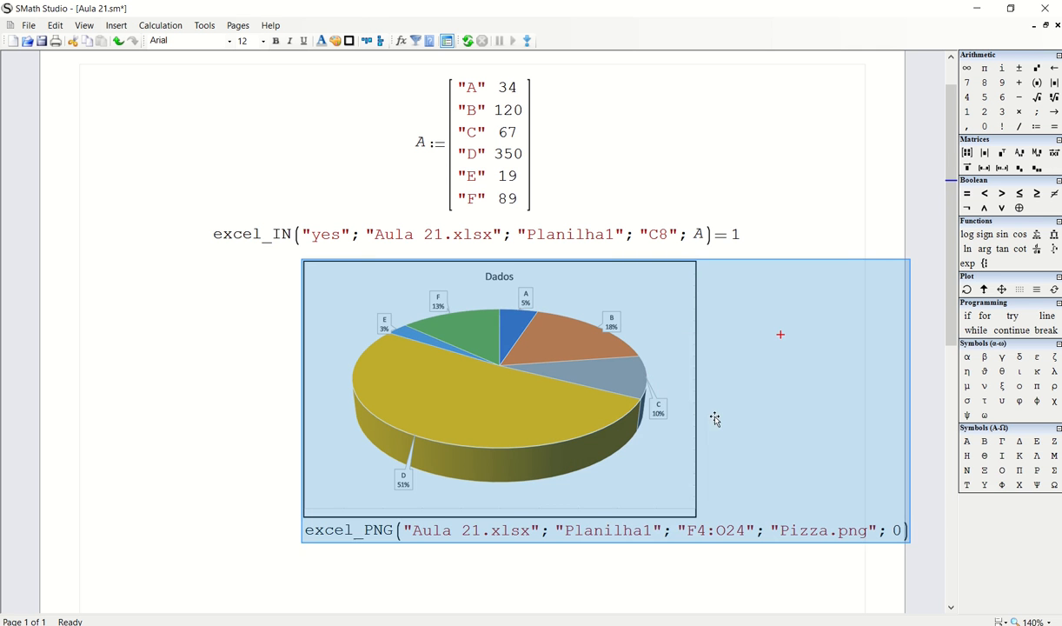
left_click_drag(785, 582, 610, 408)
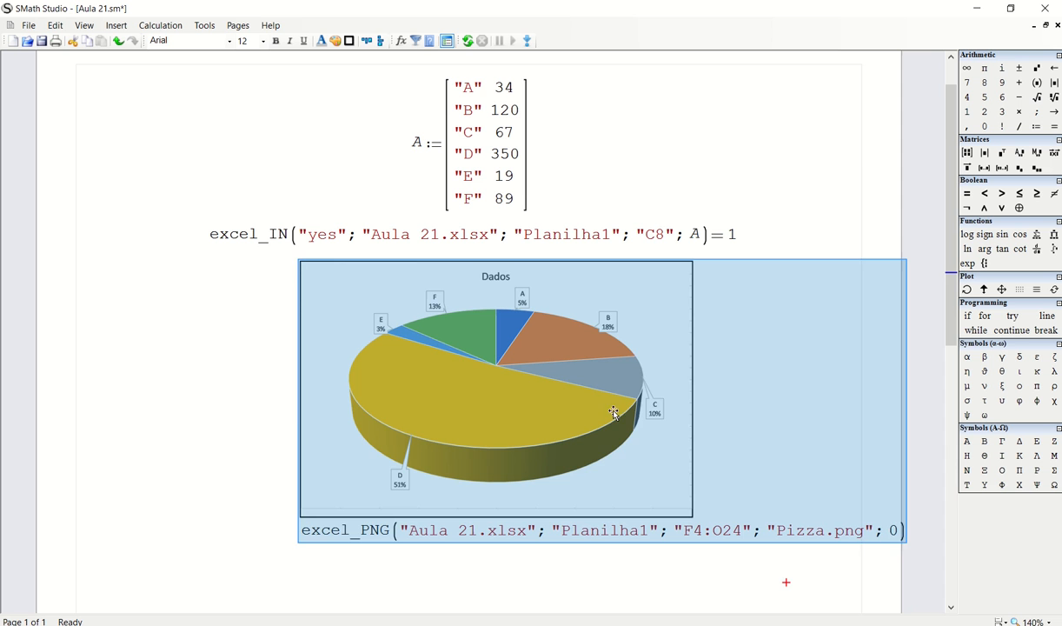
left_click_drag(538, 407, 459, 408)
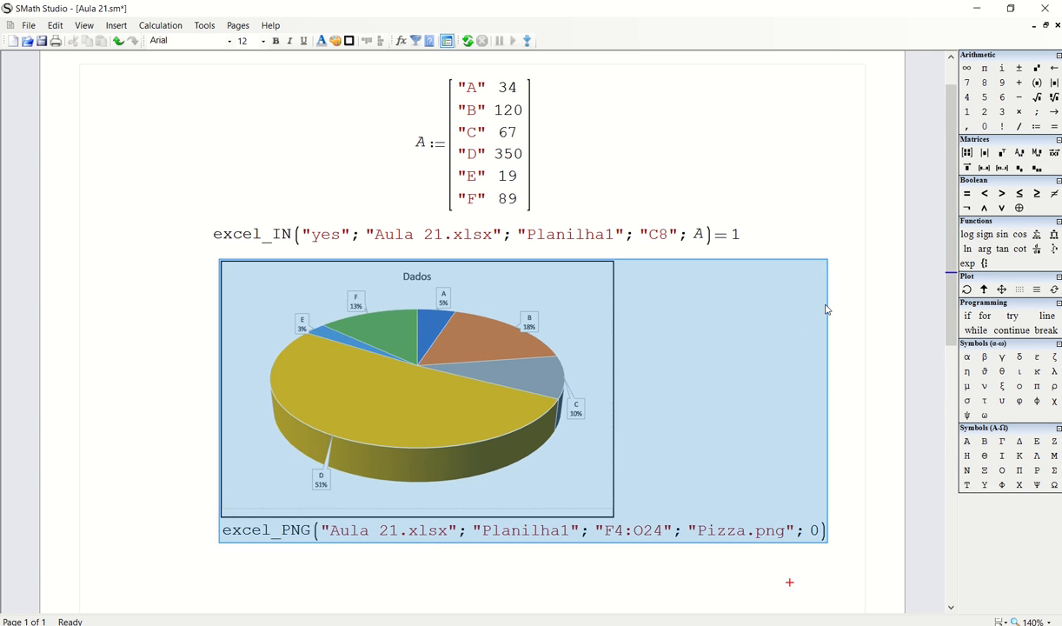
left_click(824, 224)
Step: Set the last argument of the excel_PNG call to 1 and recalculate the worksheet
double_click(817, 530)
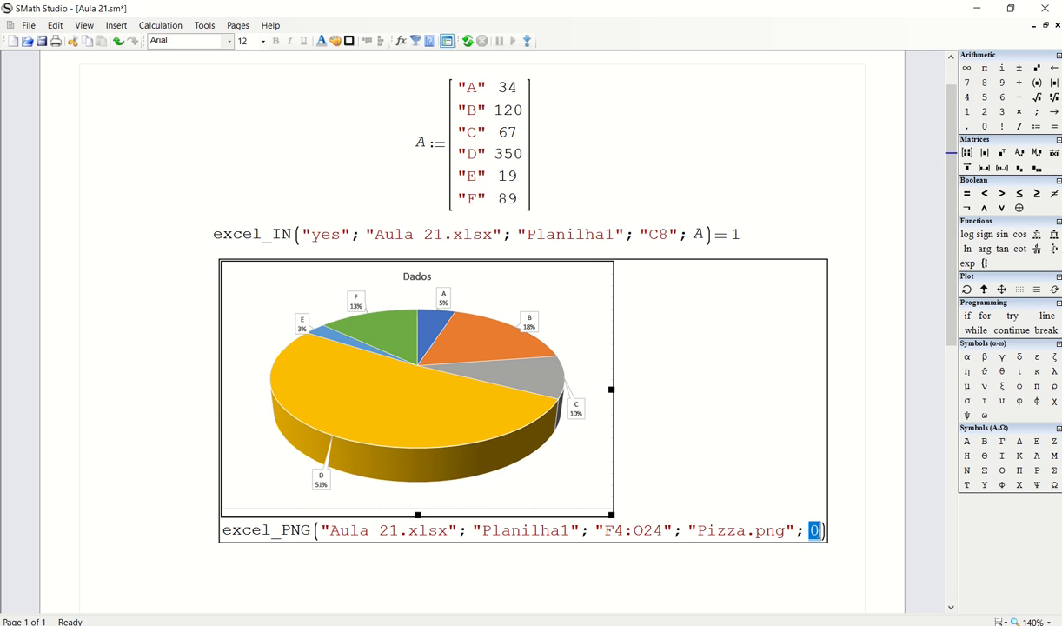
type("1")
left_click(843, 446)
key("F9")
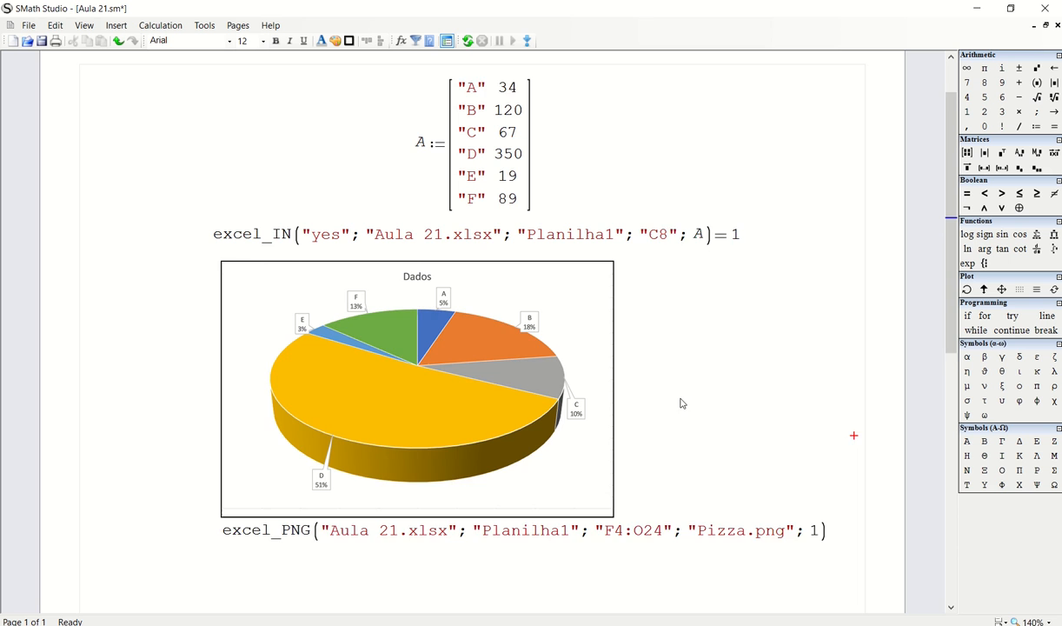
Step: Switch the worksheet to the continuous view without page borders
scroll(682, 417, "down", 2)
left_click_drag(670, 544, 540, 431)
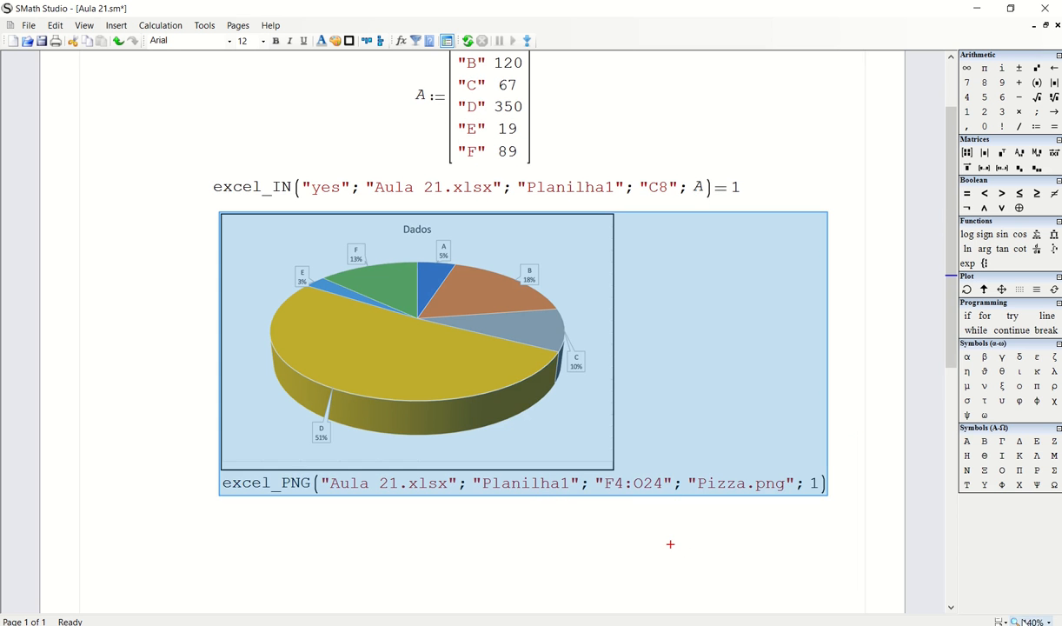
left_click(1001, 621)
left_click(999, 607)
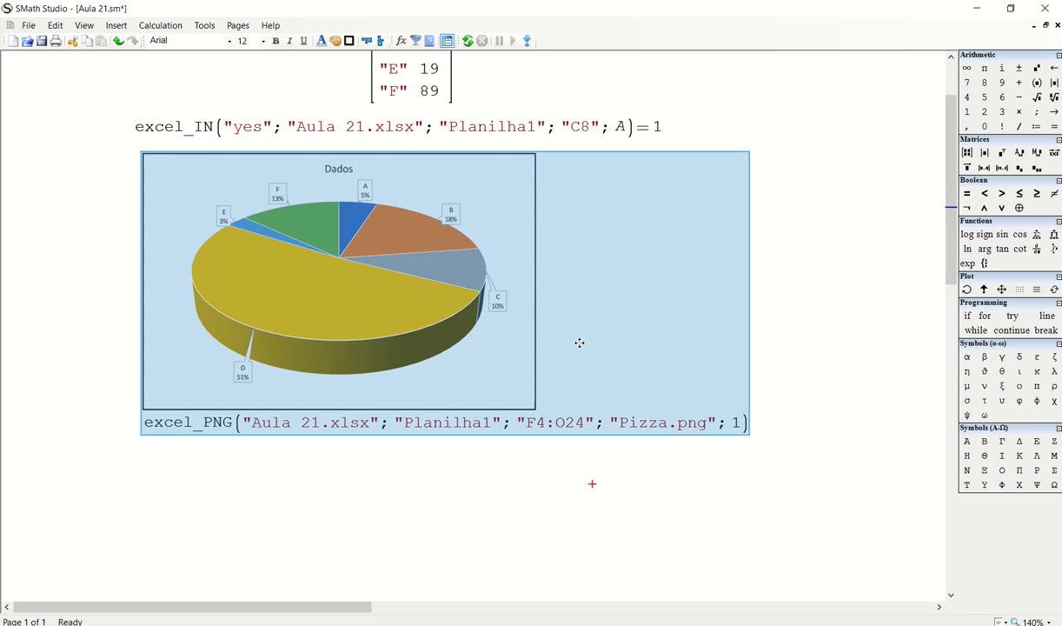
Step: Enlarge the pie chart image by its lower-right corner to nearly the width of the excel_PNG call
left_click(648, 564)
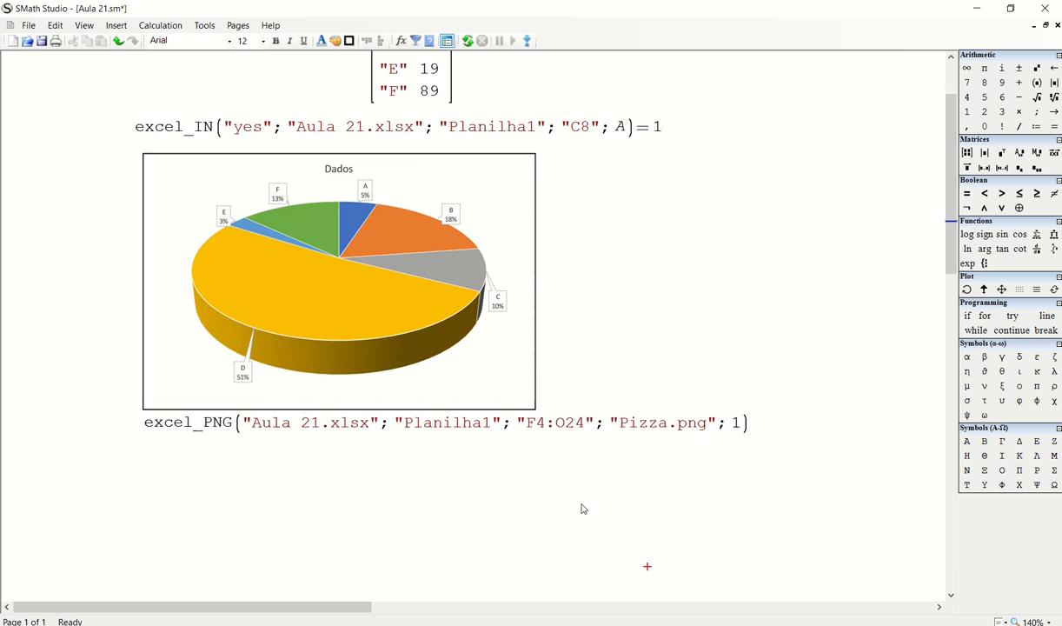
left_click(527, 403)
left_click_drag(571, 452, 678, 560)
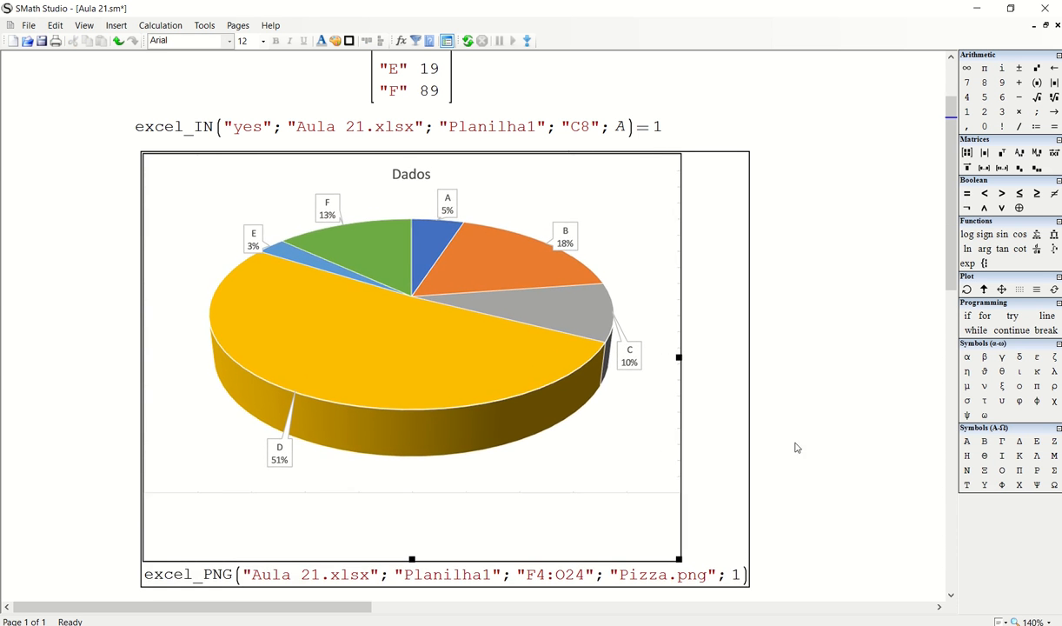
Step: Set the last argument of the excel_PNG call back to 0 and recalculate the worksheet
left_click(736, 576)
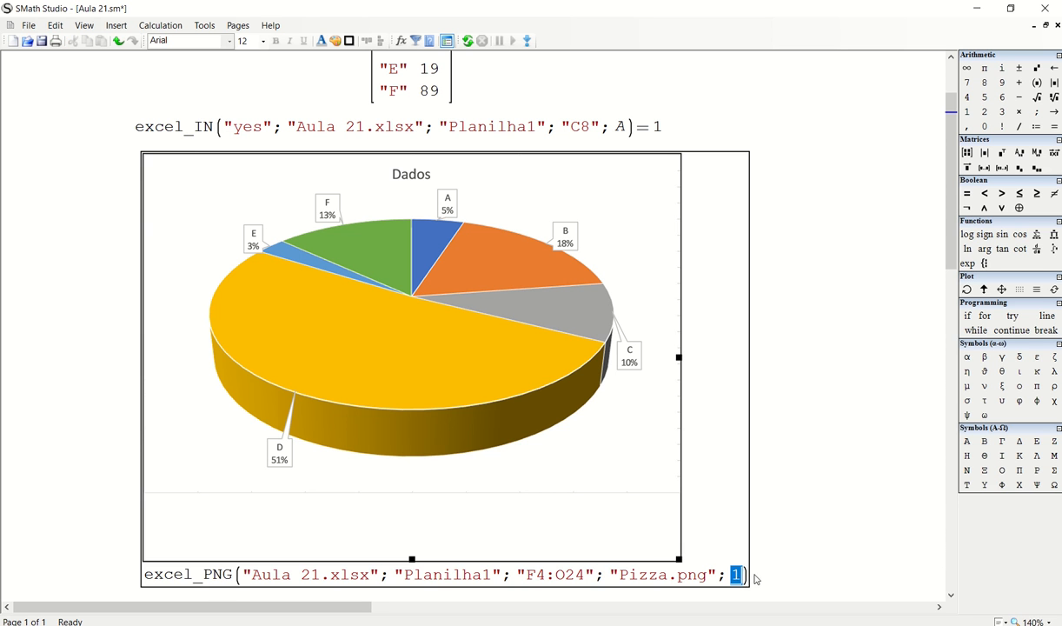
type("0")
left_click(866, 469)
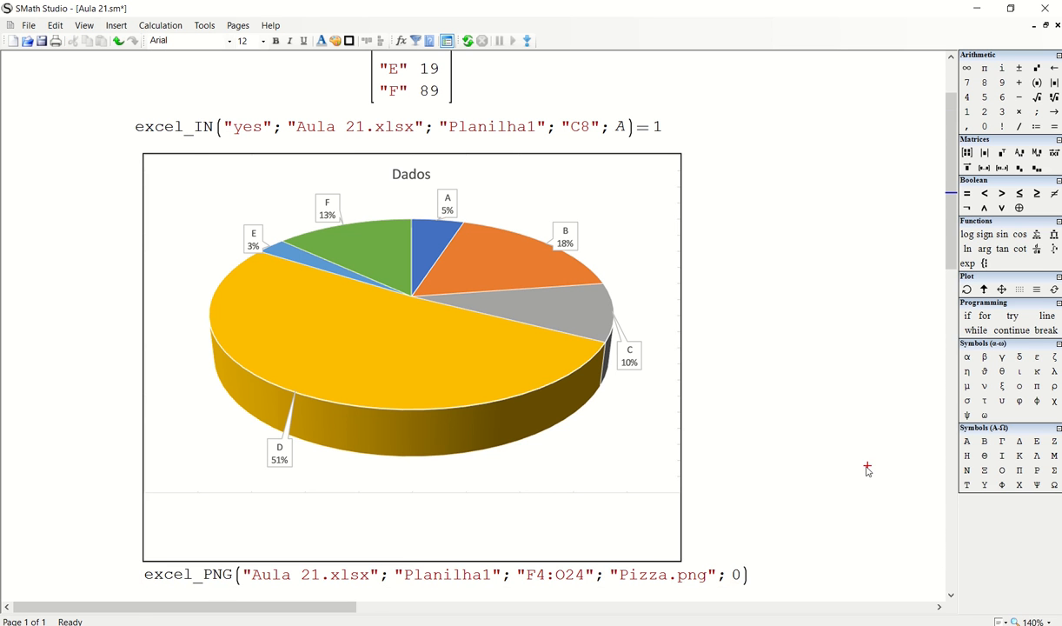
left_click(467, 40)
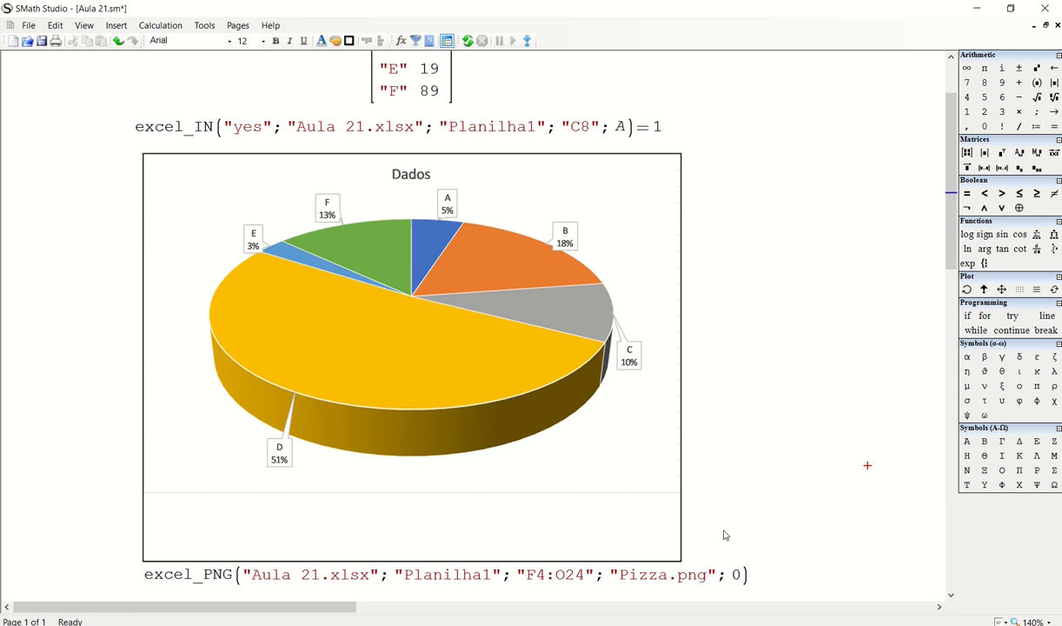
Step: Change the last argument of the excel_PNG call to 1
left_click(736, 576)
double_click(735, 573)
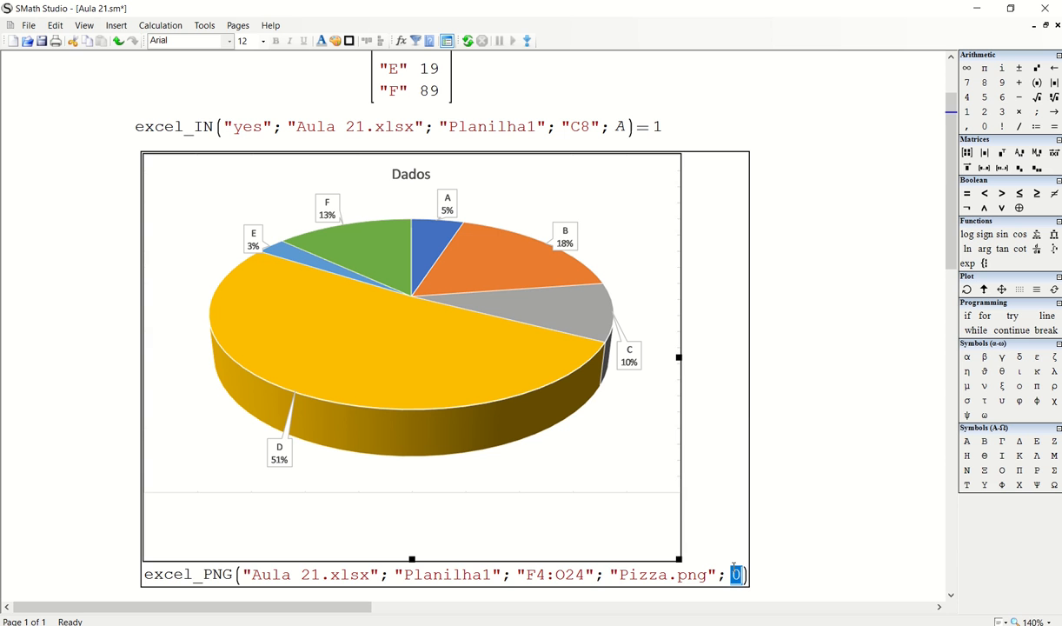
type("1")
left_click(814, 404)
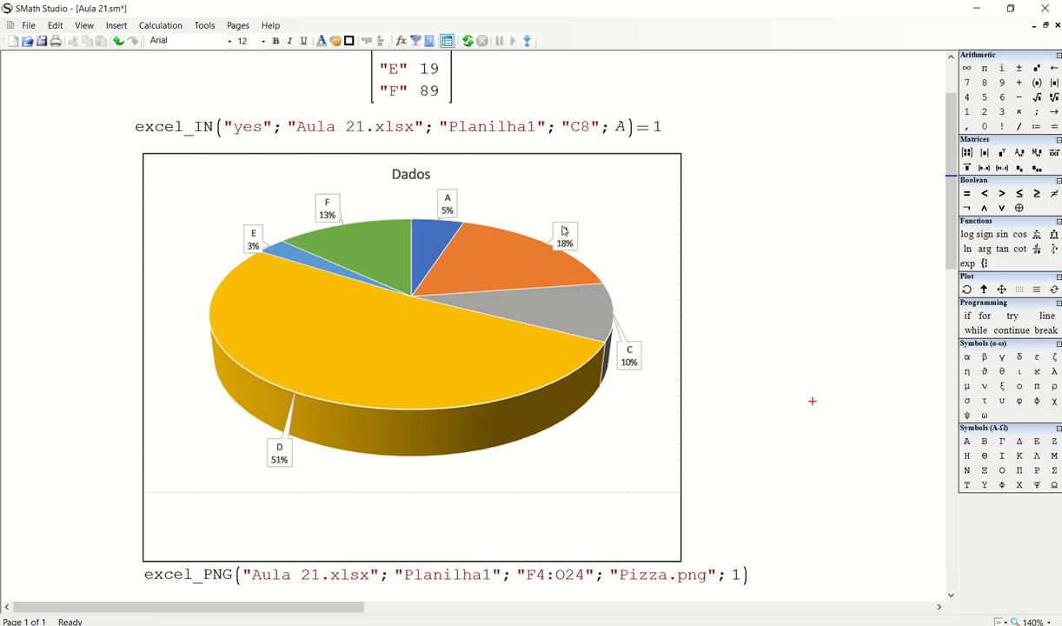
Step: Set the last argument of the excel_PNG call to 2 and recalculate the image
double_click(735, 575)
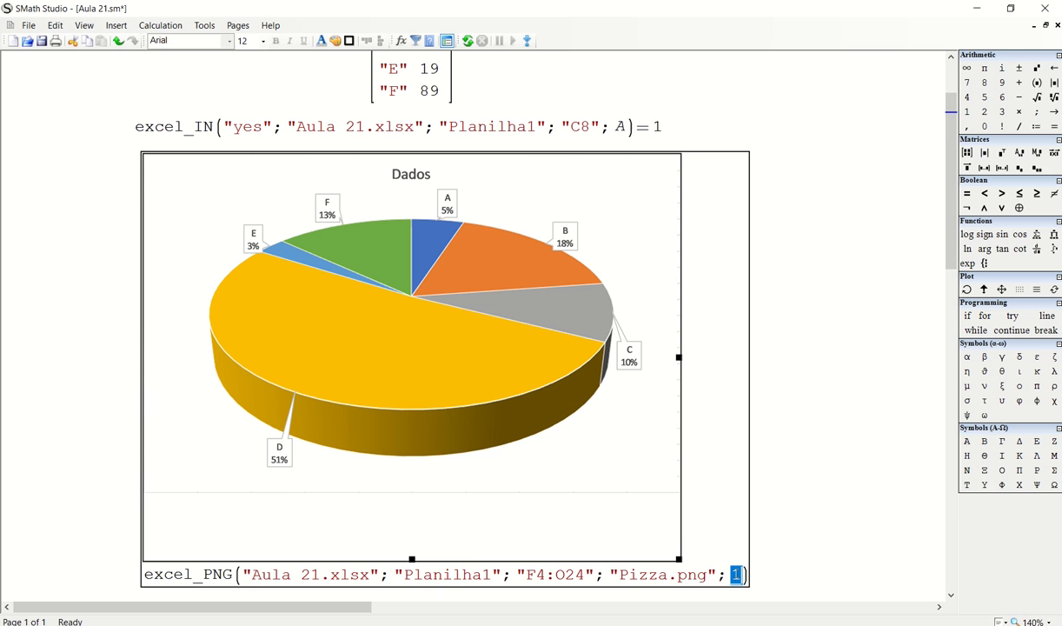
type("2")
left_click(810, 367)
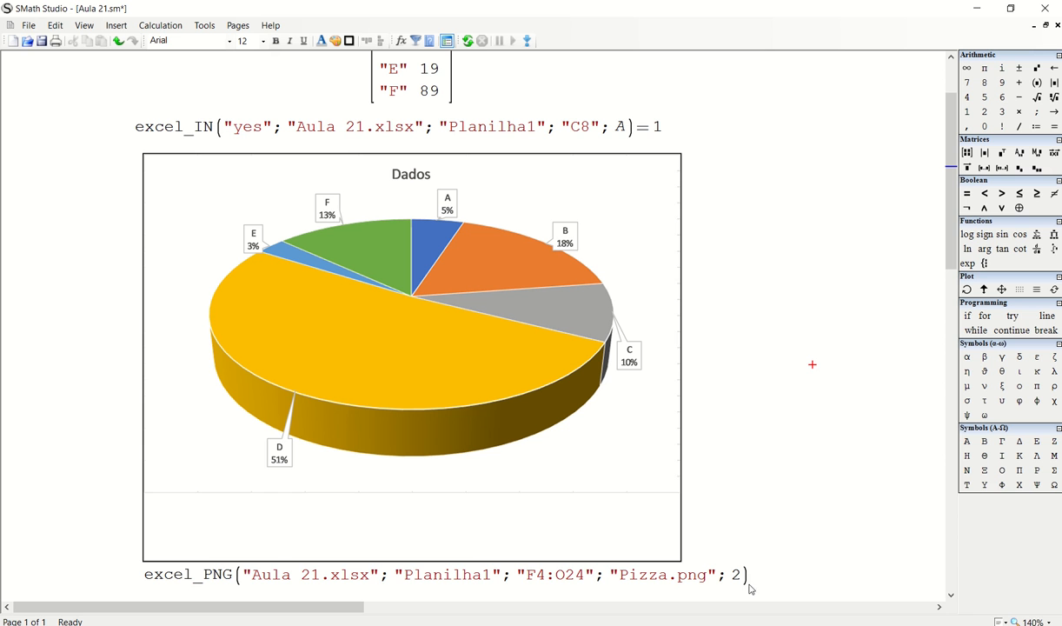
key("F9")
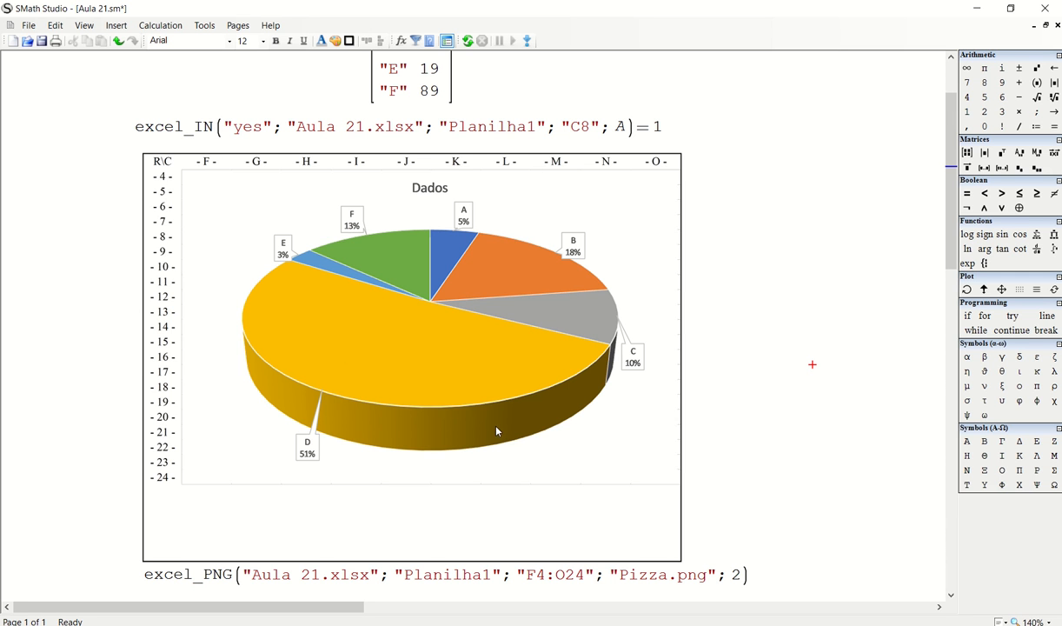
left_click(904, 359)
Step: Return the last argument of the excel_PNG call to 0 and recalculate the chart image
double_click(736, 576)
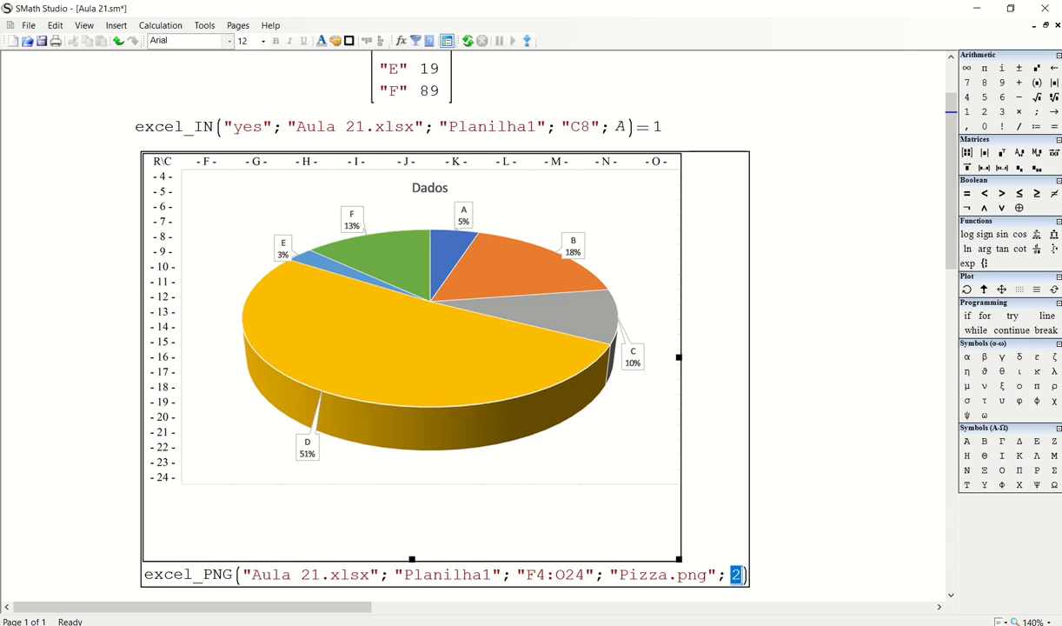
type("0")
left_click(866, 428)
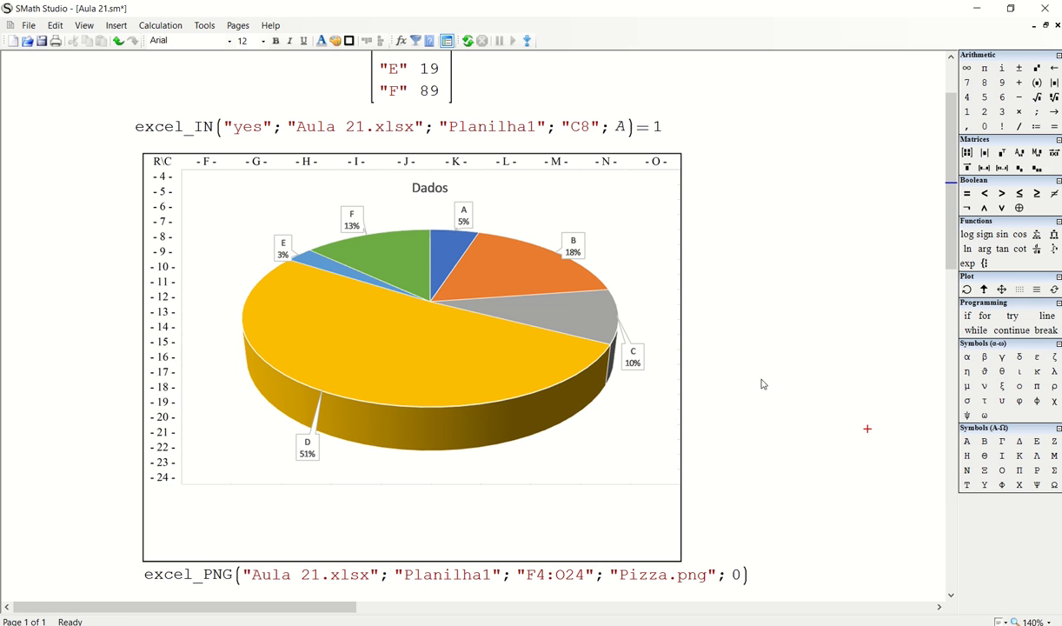
left_click(467, 41)
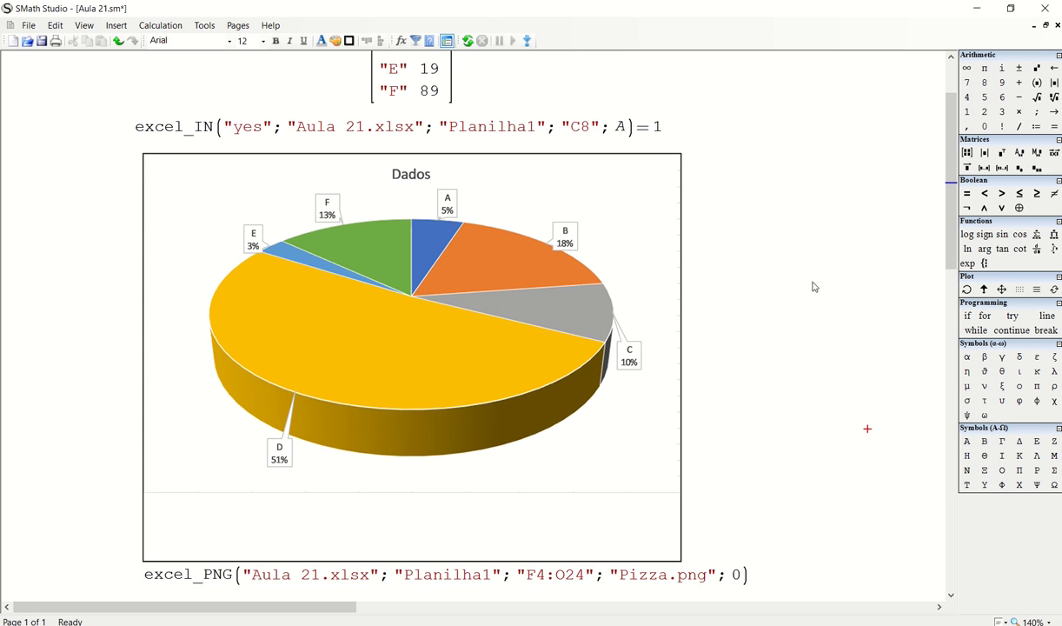
Step: Hide the input data of the enlarged image region so only the pie chart is displayed
left_click_drag(817, 280, 565, 315)
right_click(635, 287)
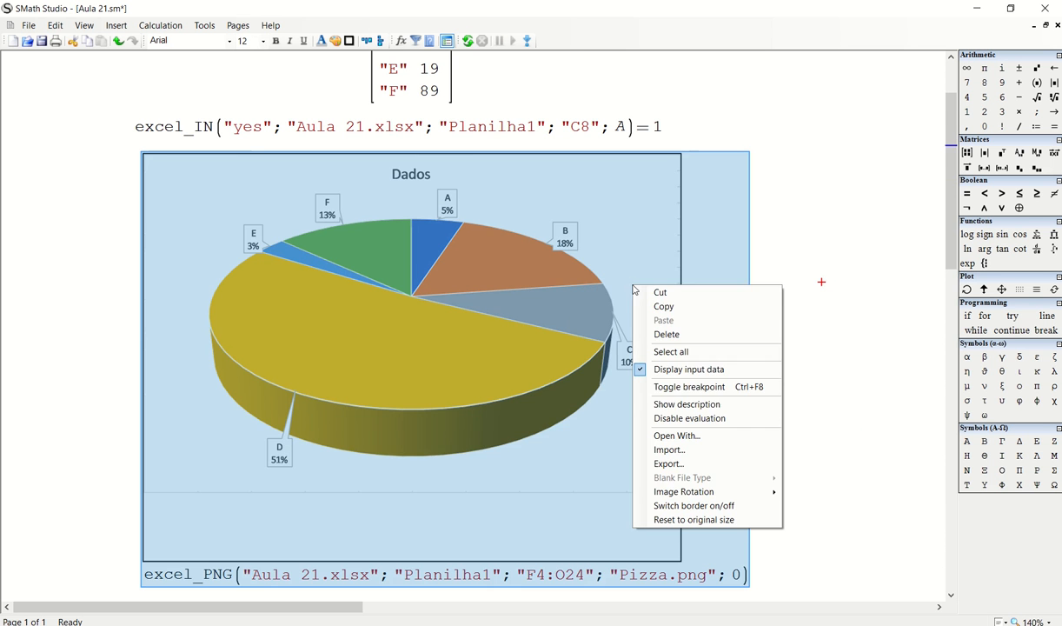
left_click(687, 369)
left_click(830, 355)
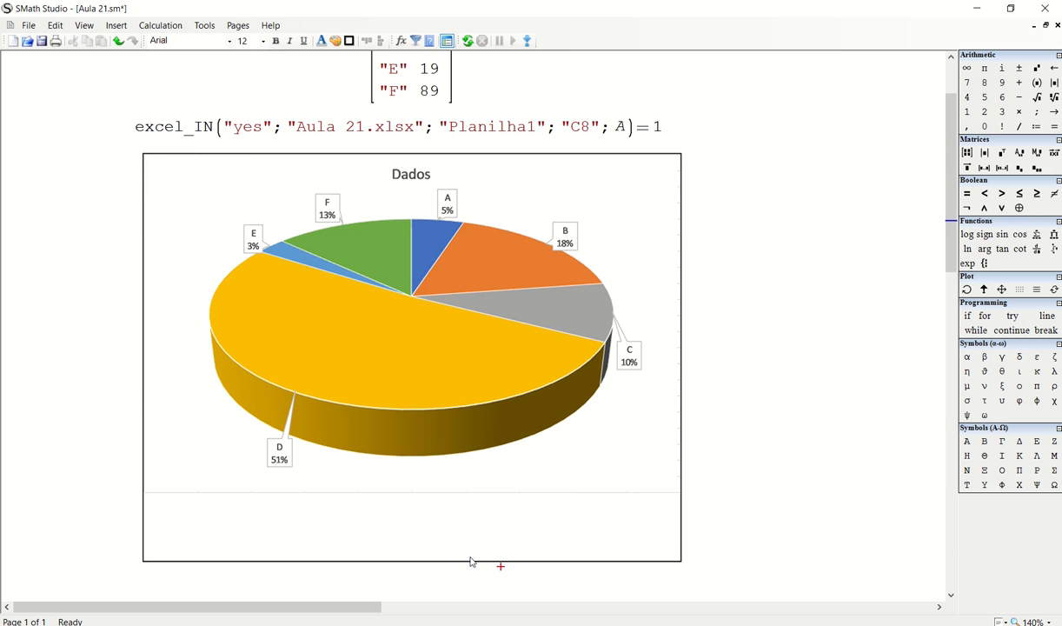
Step: Reduce the height of the pie chart image to remove the blank strip below the chart
left_click(489, 516)
left_click_drag(412, 557, 412, 493)
left_click(730, 327)
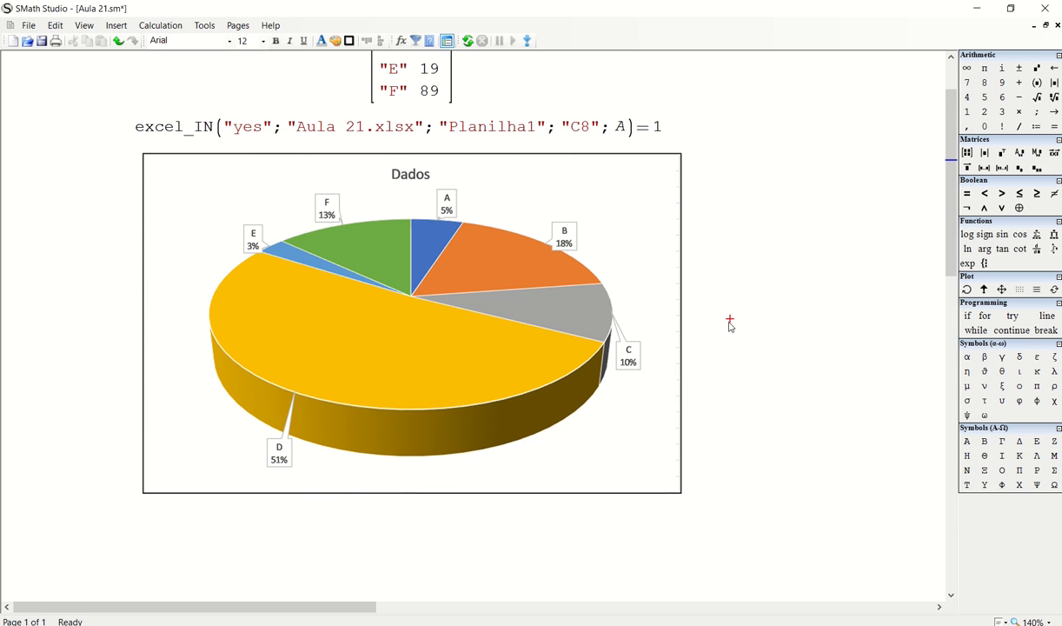
scroll(725, 327, "up", 4)
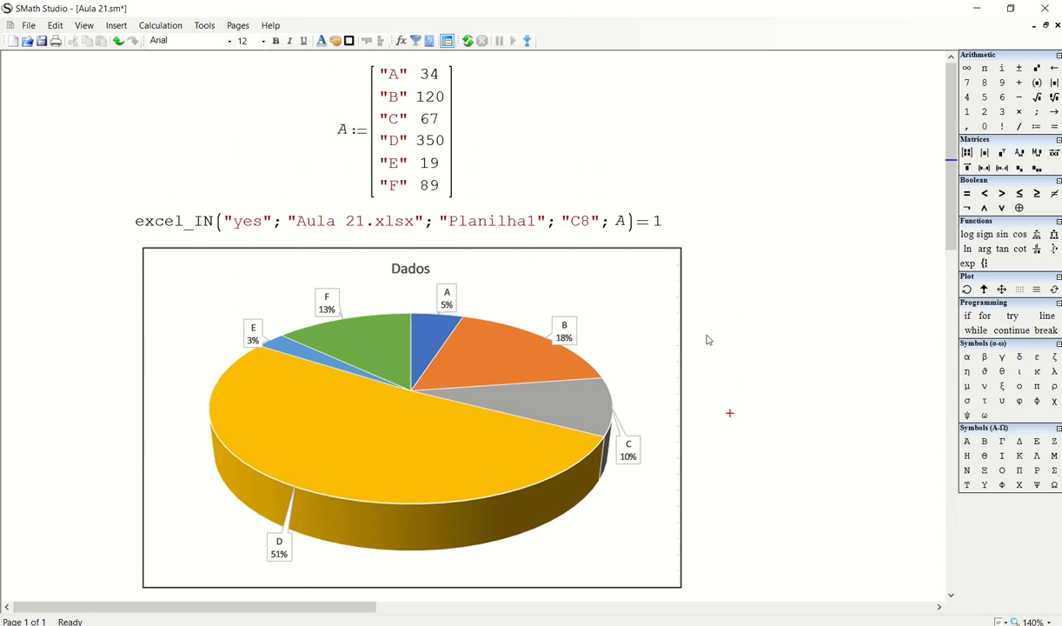
scroll(712, 332, "down", 4)
left_click_drag(747, 294, 588, 288)
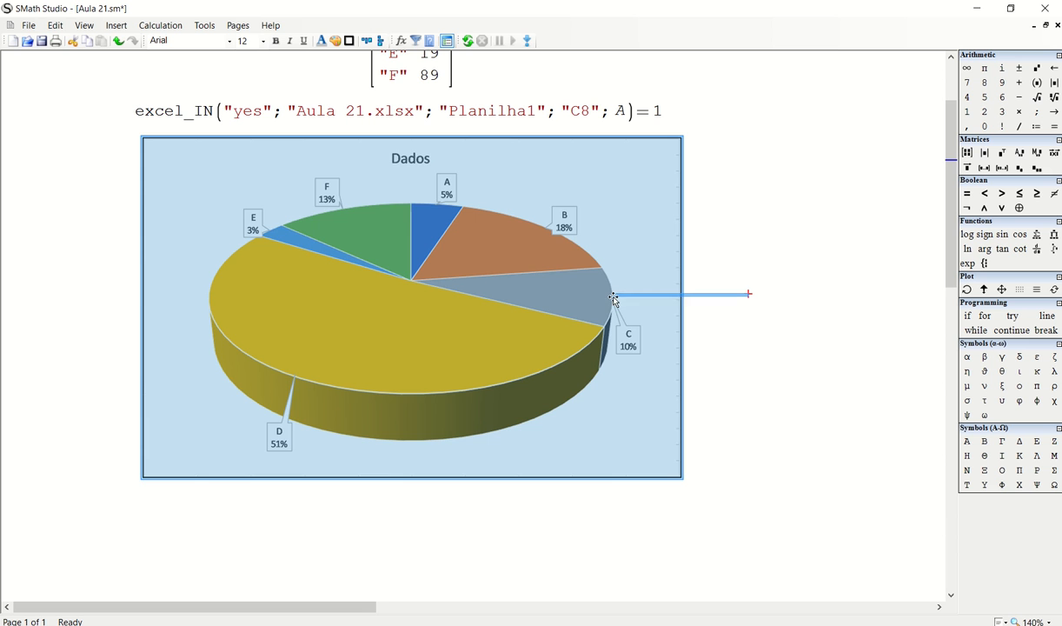
left_click(711, 331)
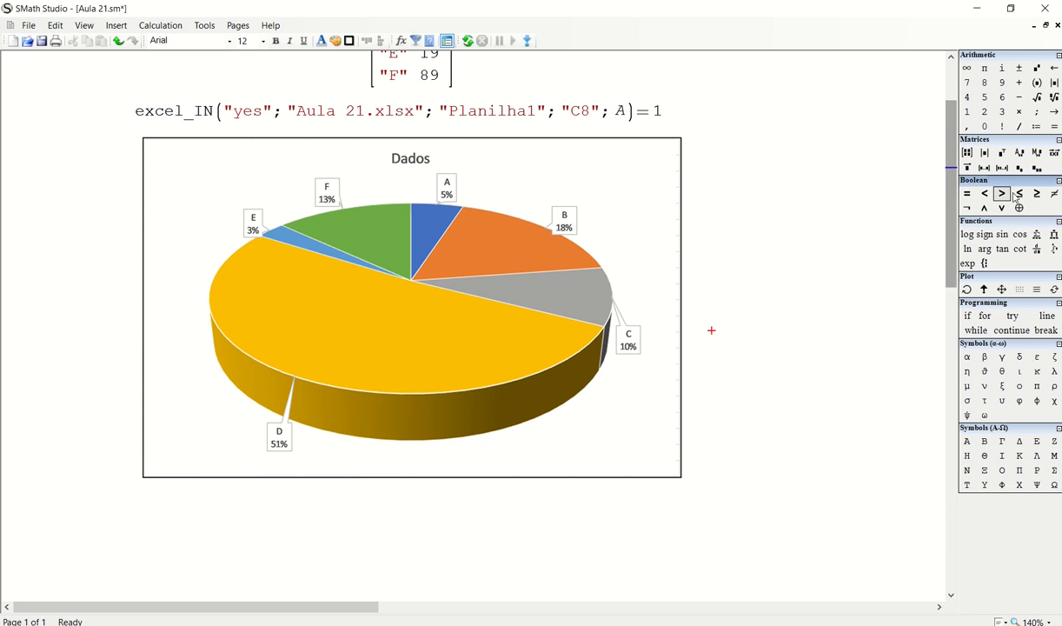
Step: Switch to the Aula 21 workbook in Excel and widen the pie chart slightly to the right
key("alt+Tab")
left_click(895, 296)
left_click(805, 287)
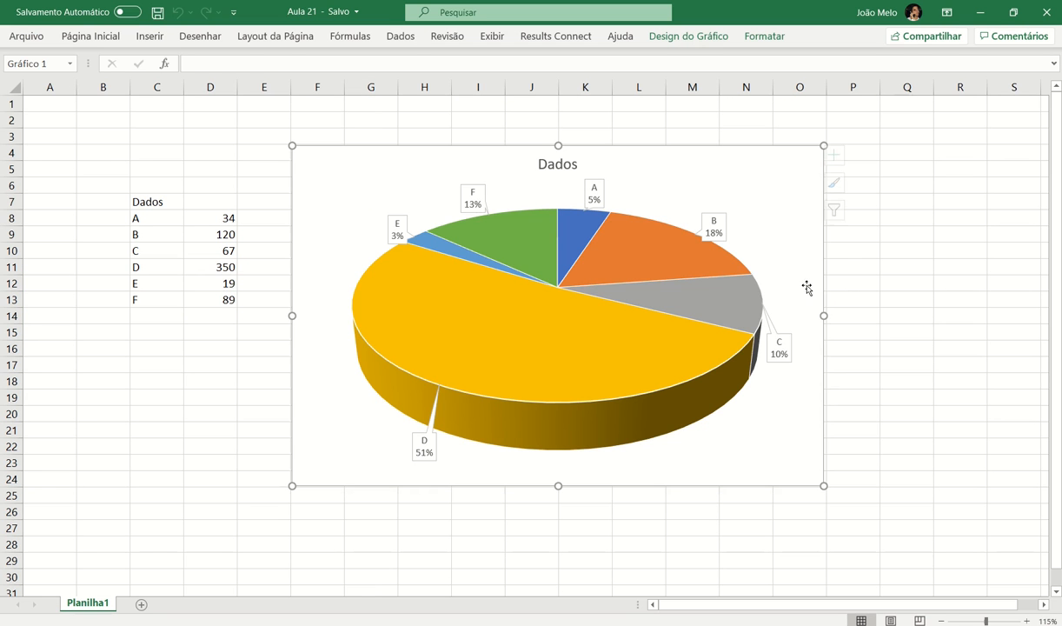
left_click_drag(823, 315, 825, 317)
left_click(853, 313)
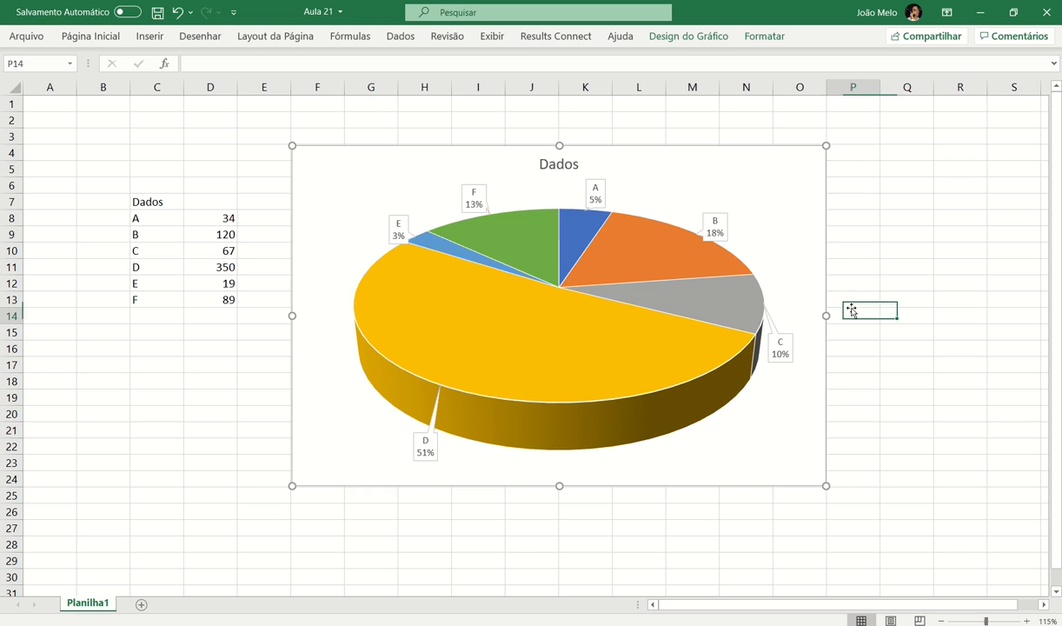
Step: Return to SMath Studio and recalculate the worksheet to refresh the pie chart image
key("alt+Tab")
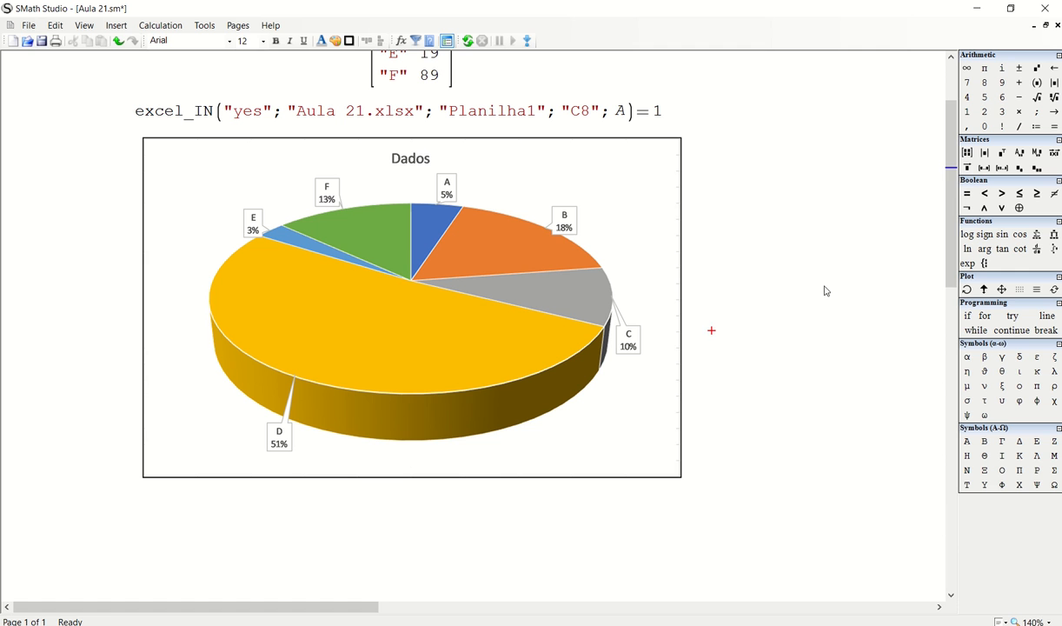
left_click(821, 284)
key("F9")
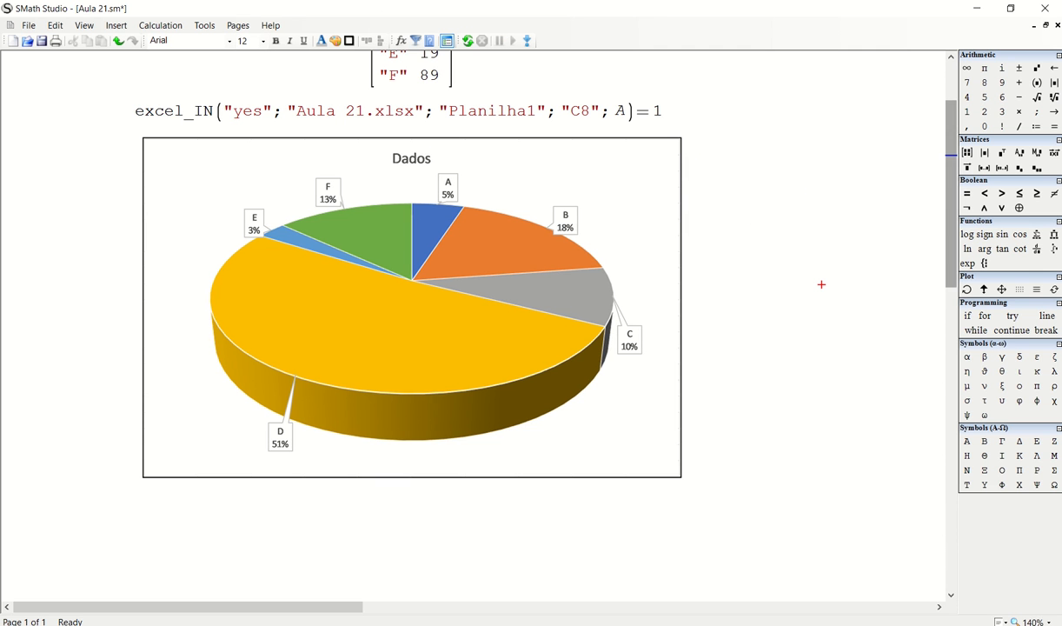
key("alt+Tab")
left_click(737, 278)
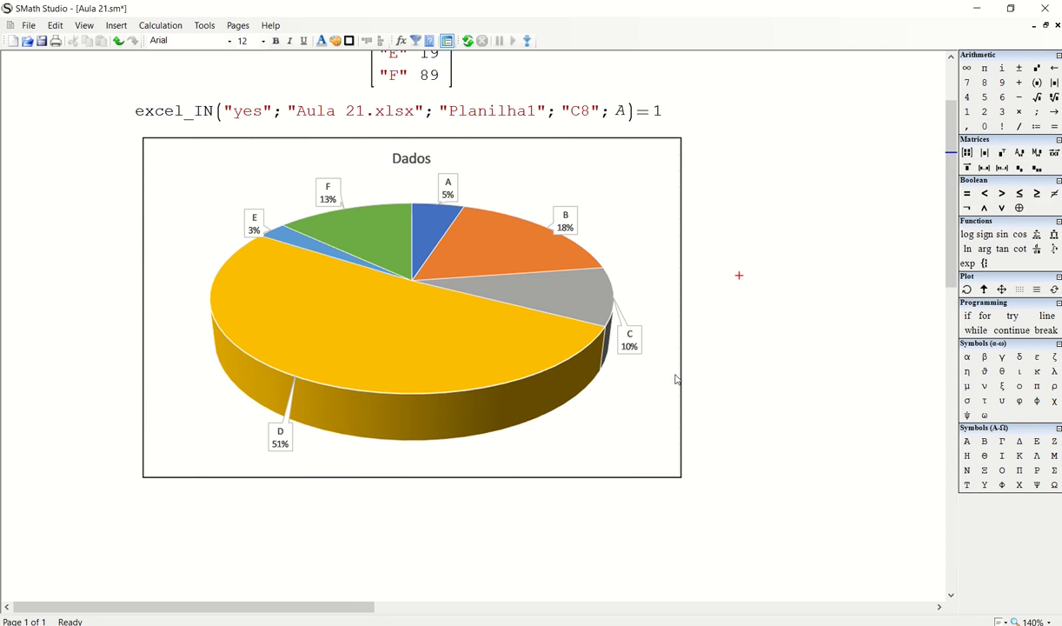
scroll(341, 84, "up", 3)
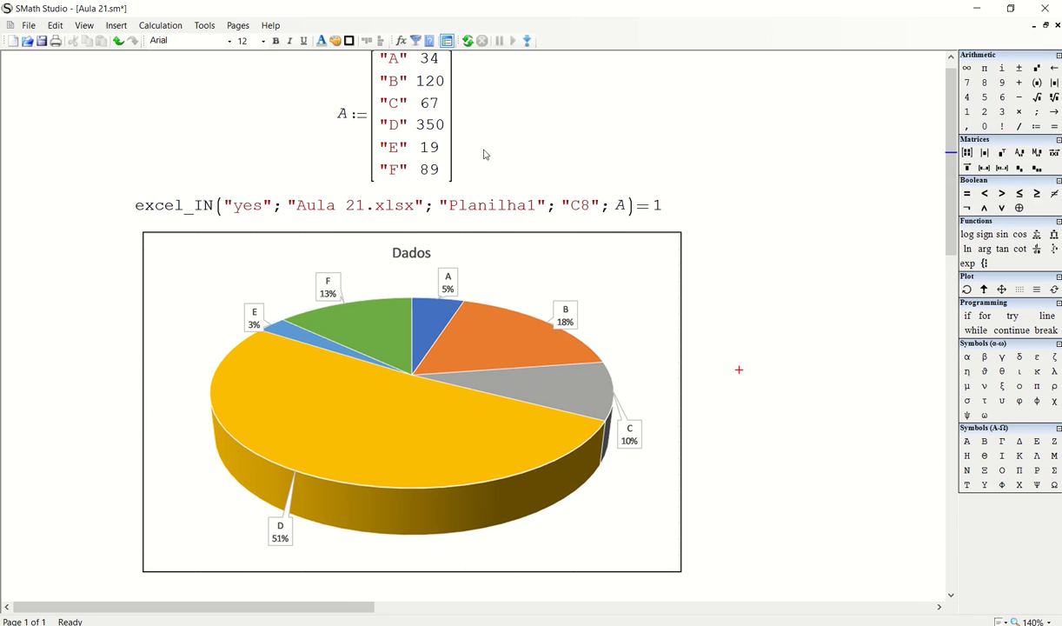
Step: Display the input data of the pie chart image region so its excel_PNG call is shown
scroll(542, 166, "down", 3)
left_click_drag(738, 309, 561, 325)
right_click(560, 325)
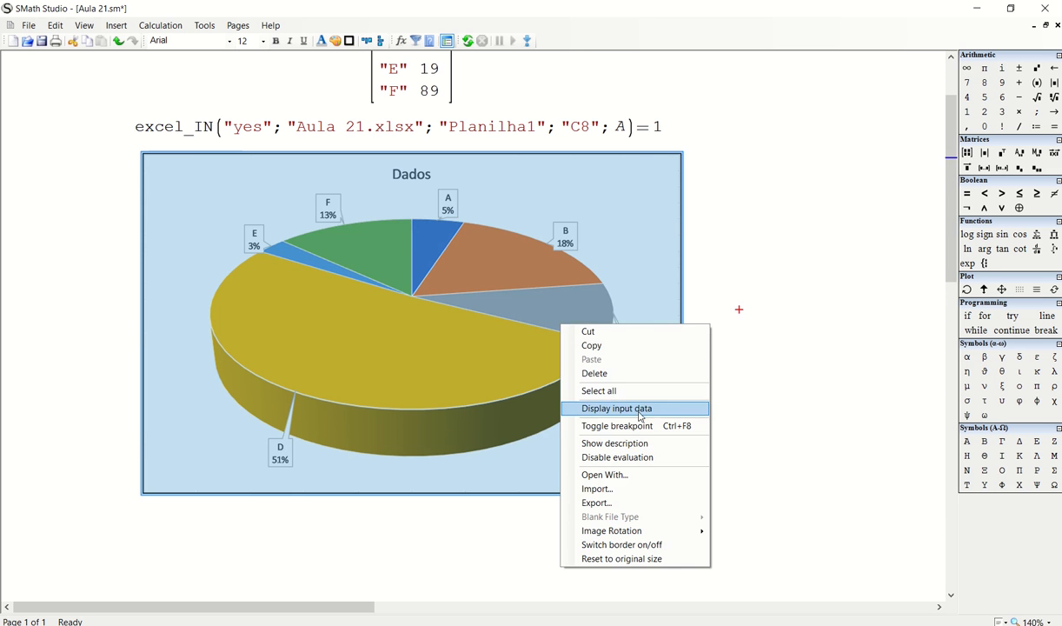
left_click(611, 397)
left_click(786, 415)
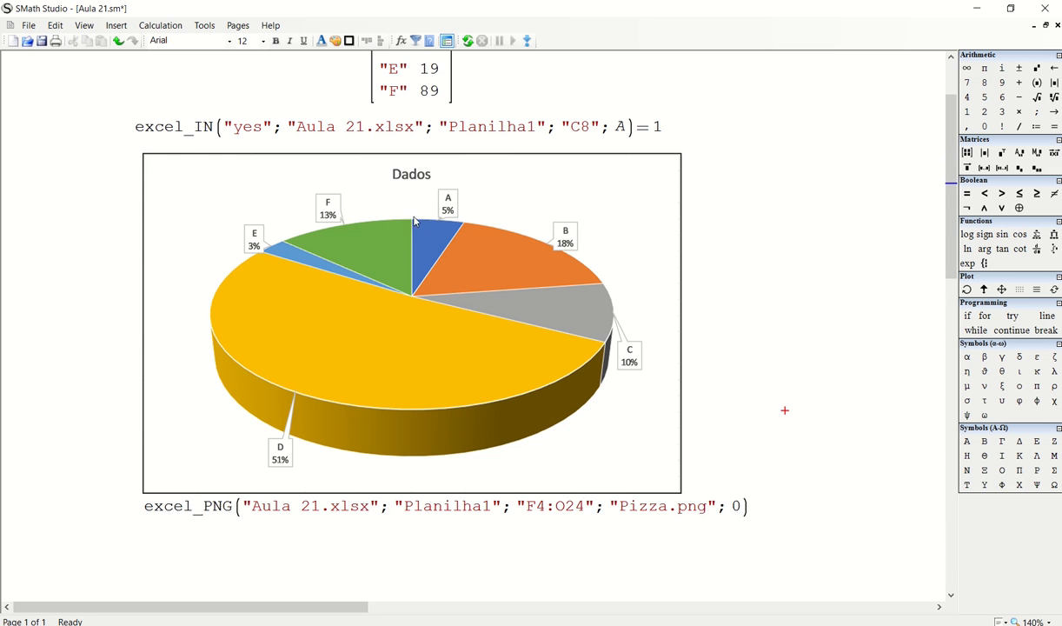
Step: Set the excel_PNG cell range to "C1:O24" and recalculate so the image also includes the data table
left_click(547, 506)
key("BackSpace")
key("BackSpace")
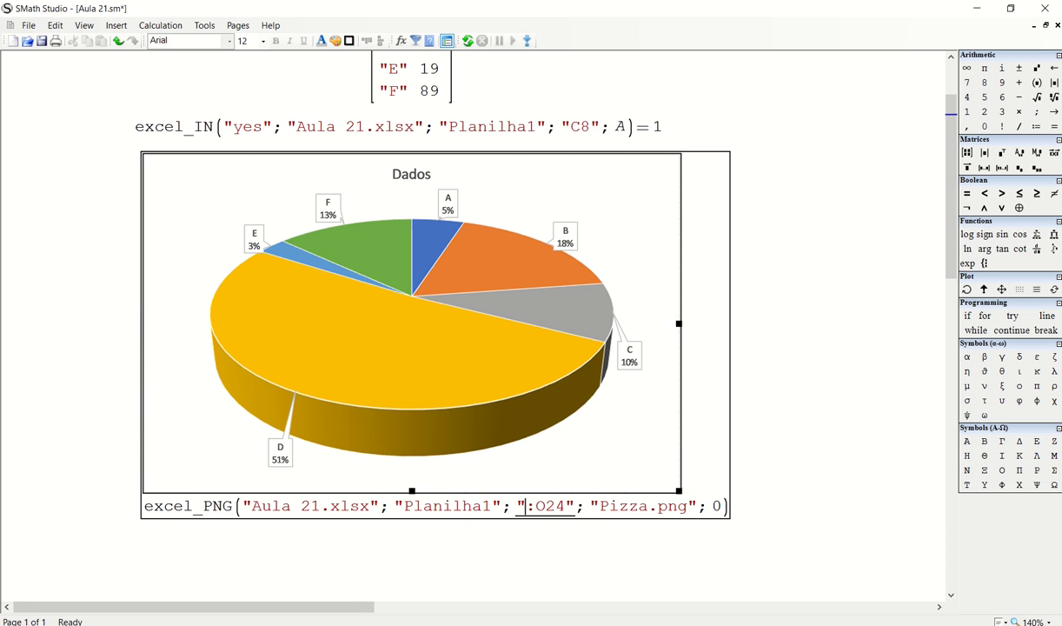
type("C1")
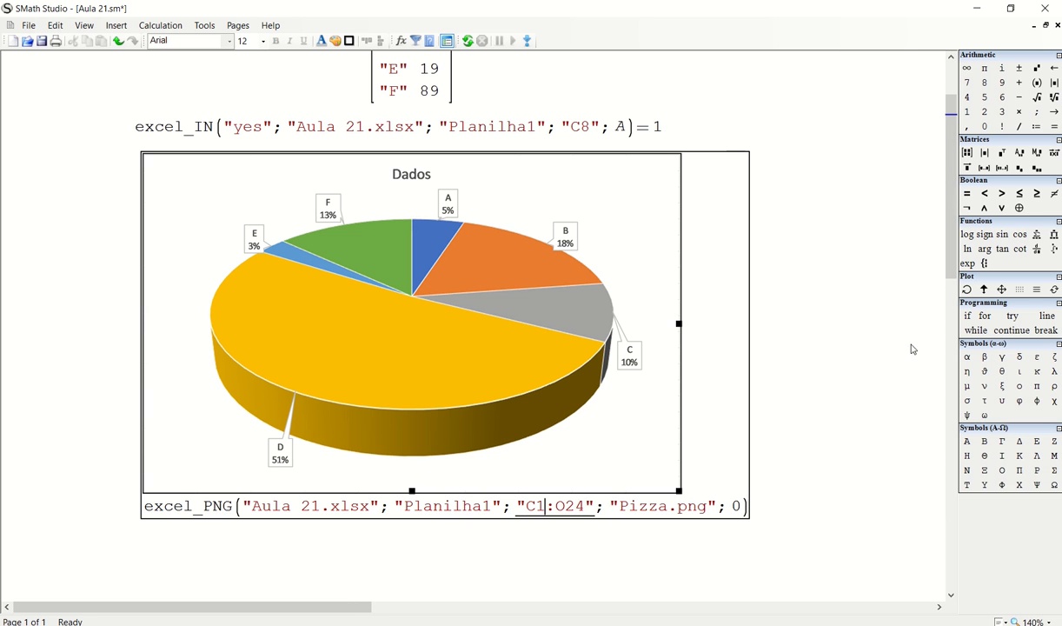
left_click(803, 328)
left_click(467, 41)
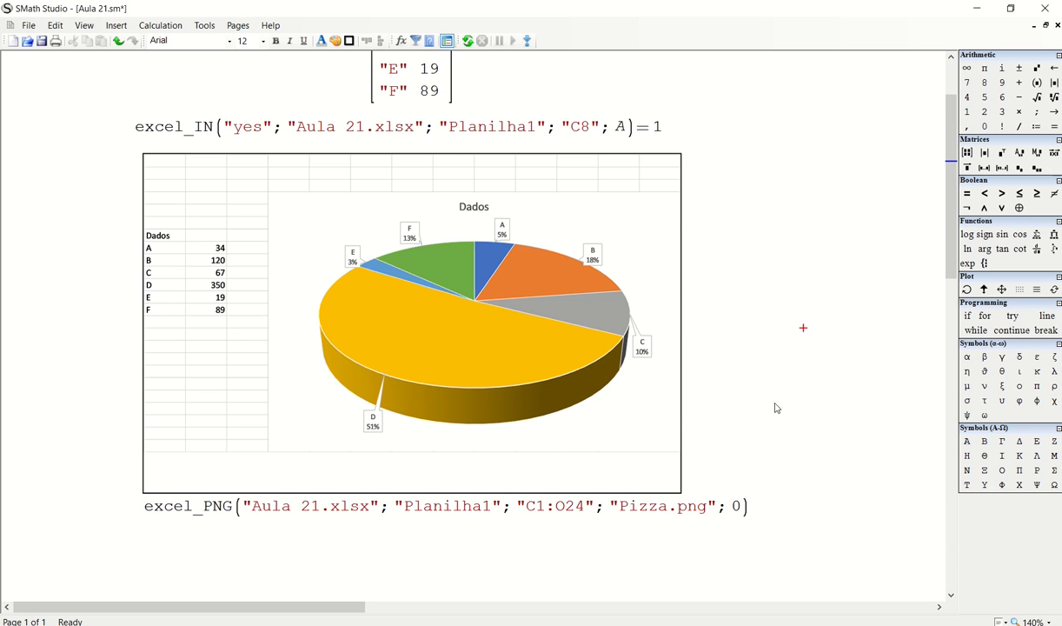
left_click_drag(810, 235, 664, 262)
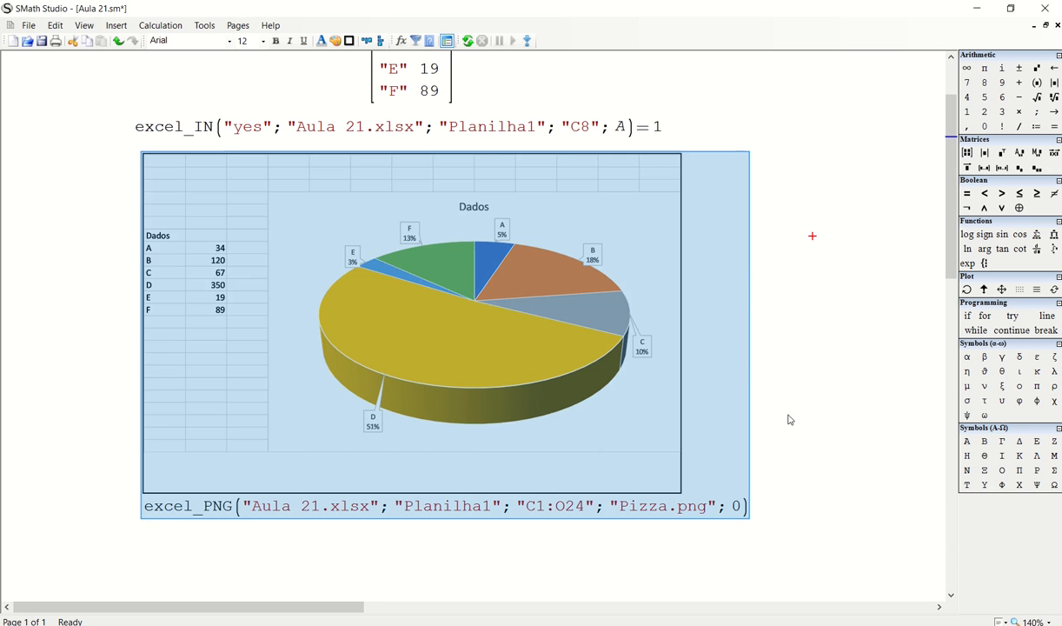
left_click(789, 420)
Step: Return the excel_PNG cell range to "F4:O24" and recalculate the image to capture only the pie chart
left_click(545, 505)
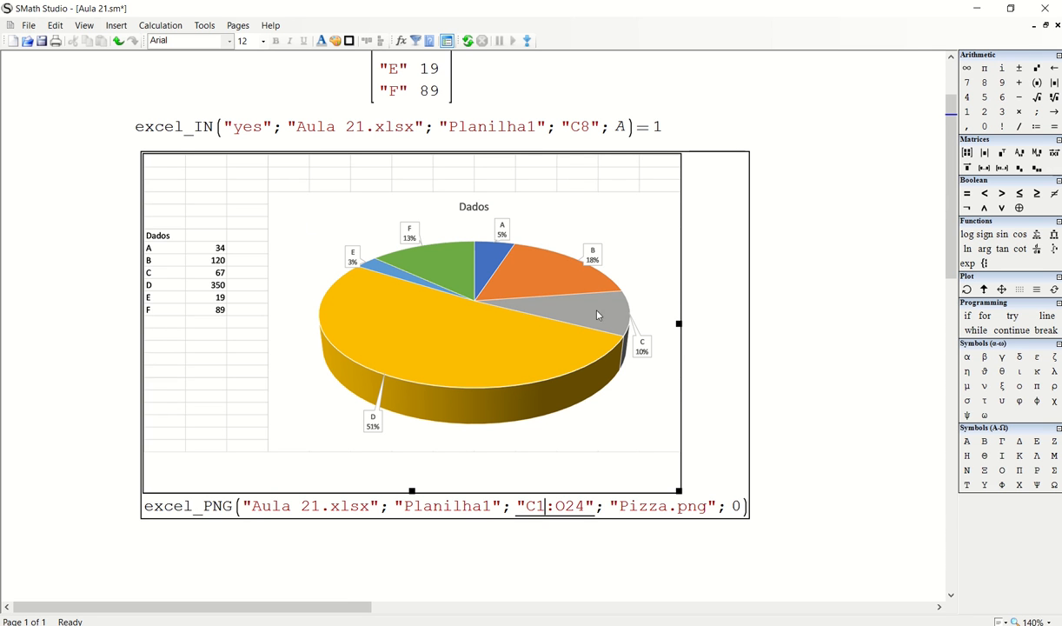
key("BackSpace")
key("BackSpace")
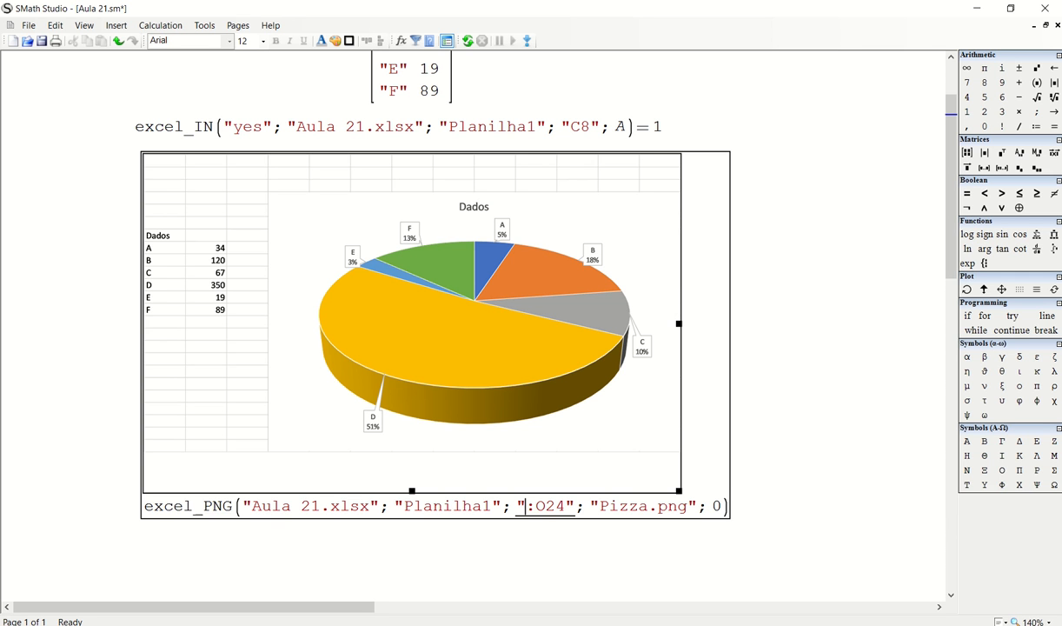
type("F4")
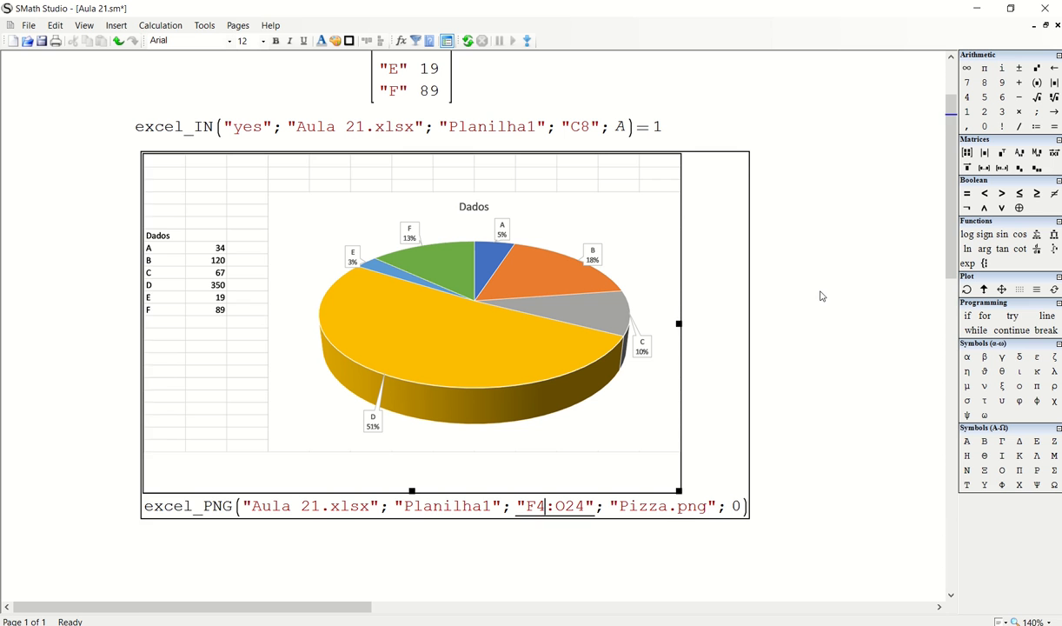
left_click(820, 291)
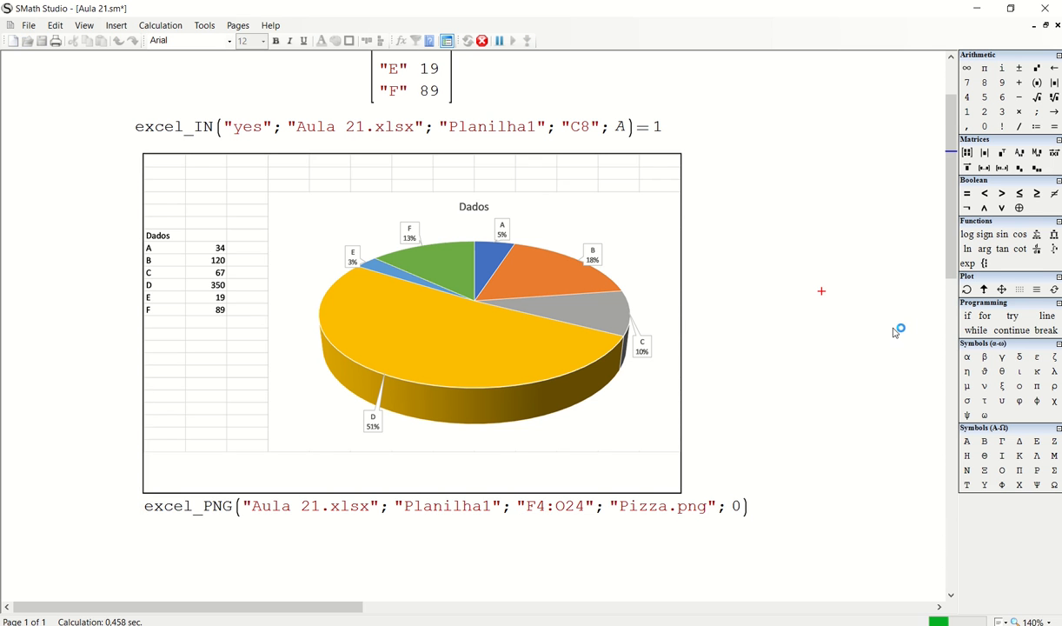
left_click(839, 327)
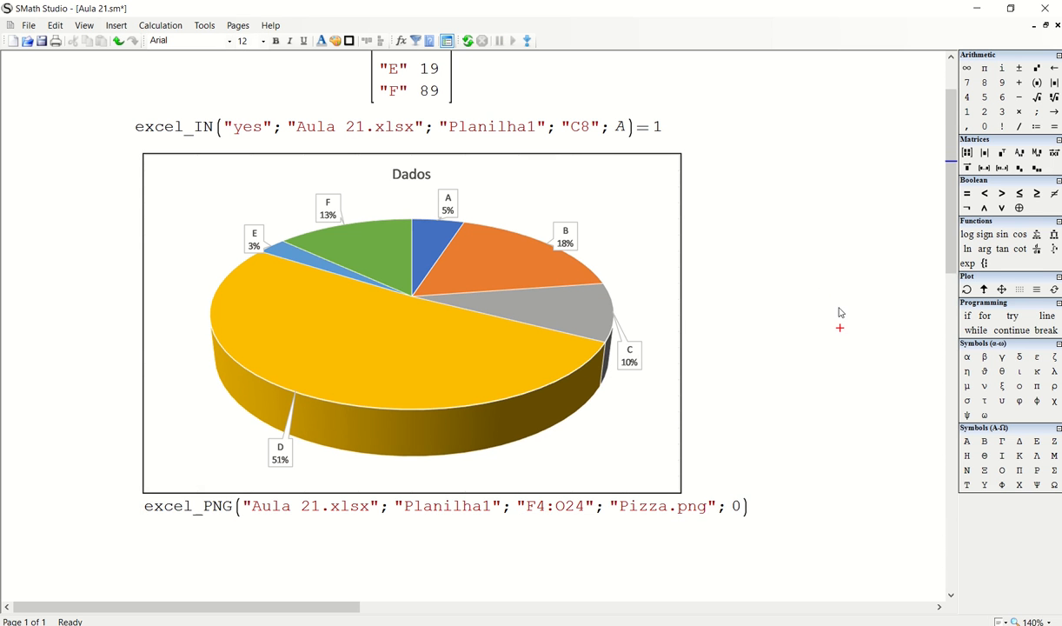
Step: Move the matrix, the excel_IN call and the chart image upward, tightening the gaps between these regions
scroll(840, 312, "up", 1)
scroll(839, 312, "up", 1)
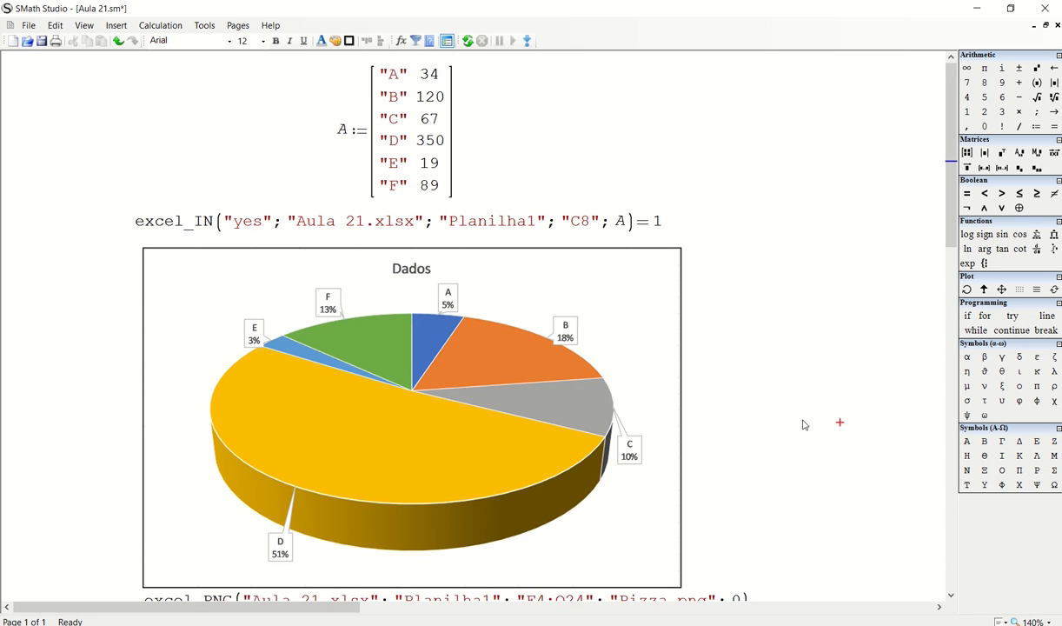
left_click_drag(757, 82, 511, 341)
left_click_drag(632, 325, 631, 315)
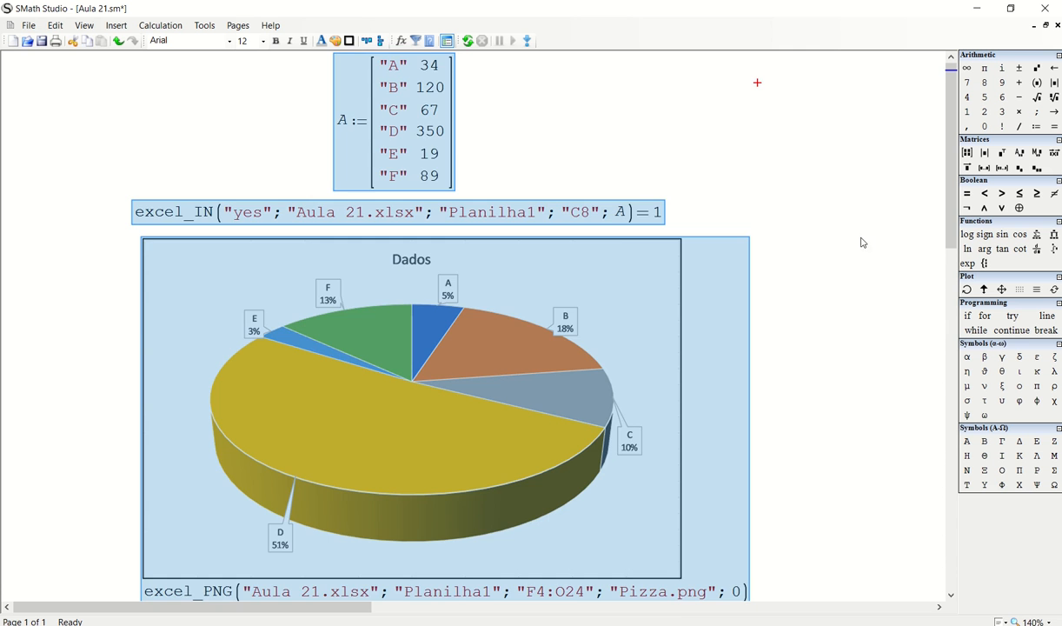
left_click(811, 215)
left_click_drag(811, 217, 655, 303)
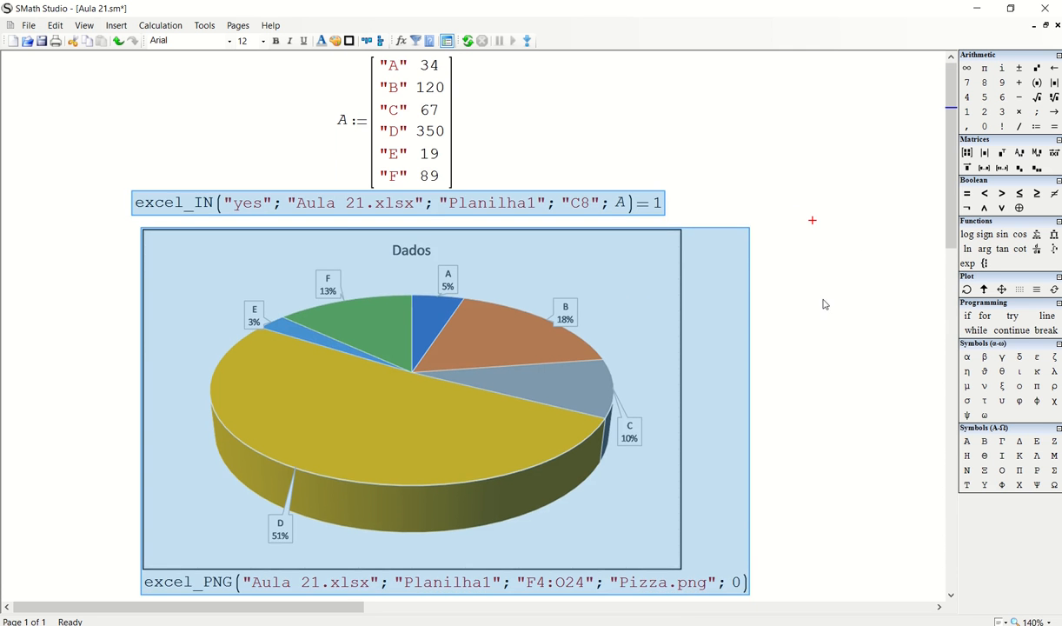
left_click(766, 291)
left_click_drag(830, 264, 727, 286)
left_click(816, 273)
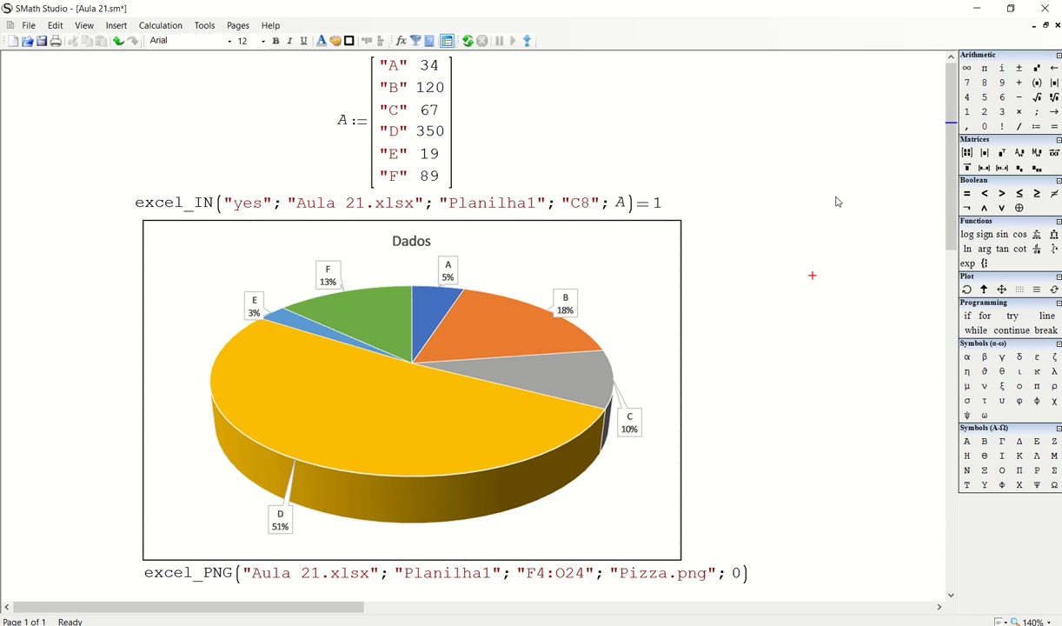
Step: Save the worksheet Aula 21.sm with the matrix, excel_IN call and chart image
left_click_drag(526, 112, 392, 138)
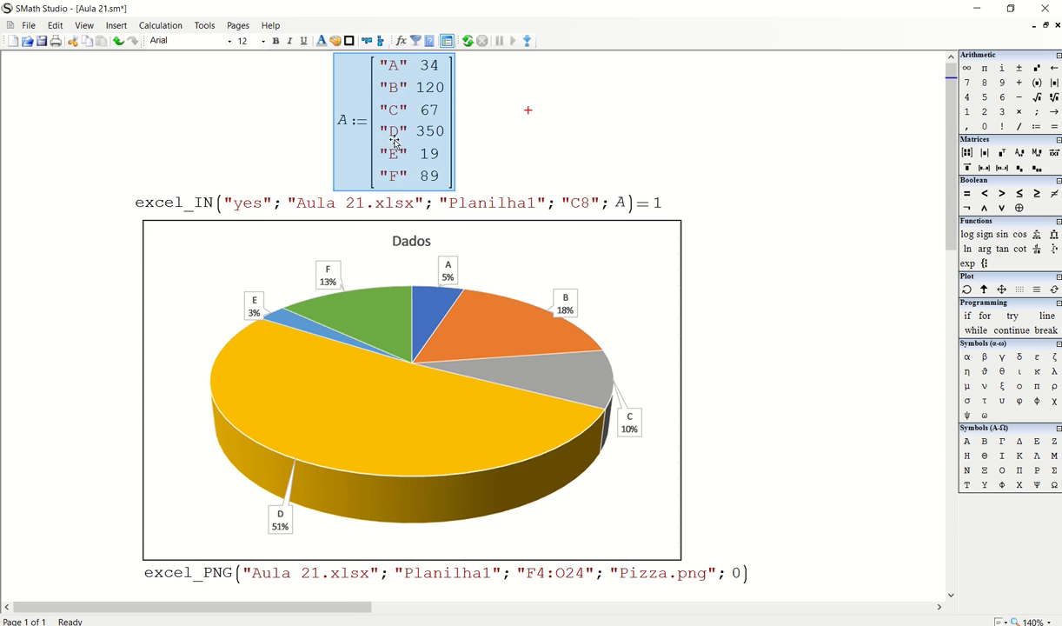
left_click(527, 116)
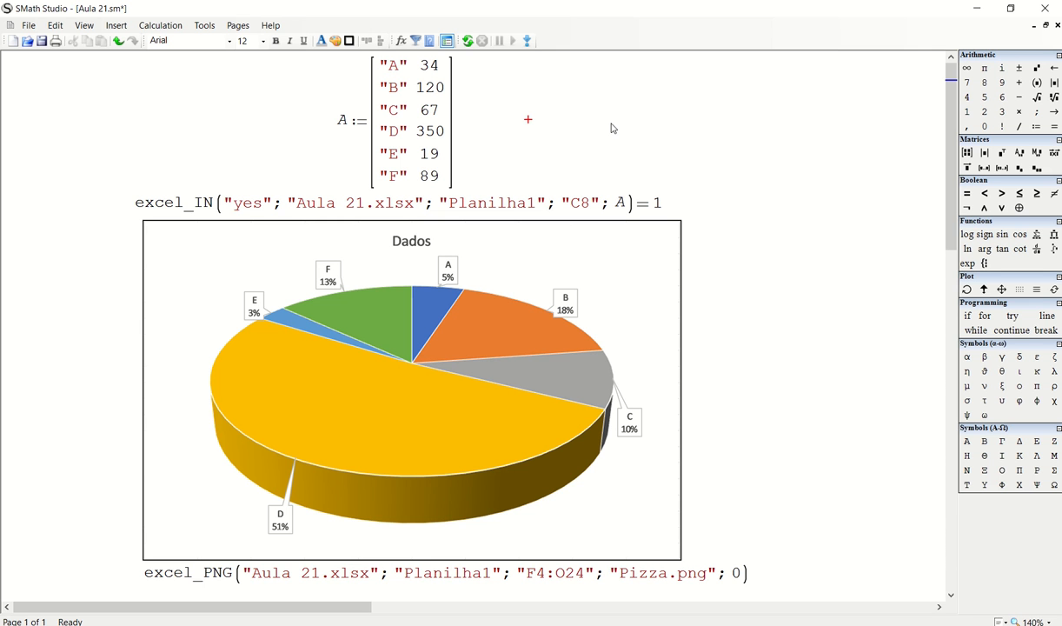
left_click(620, 137)
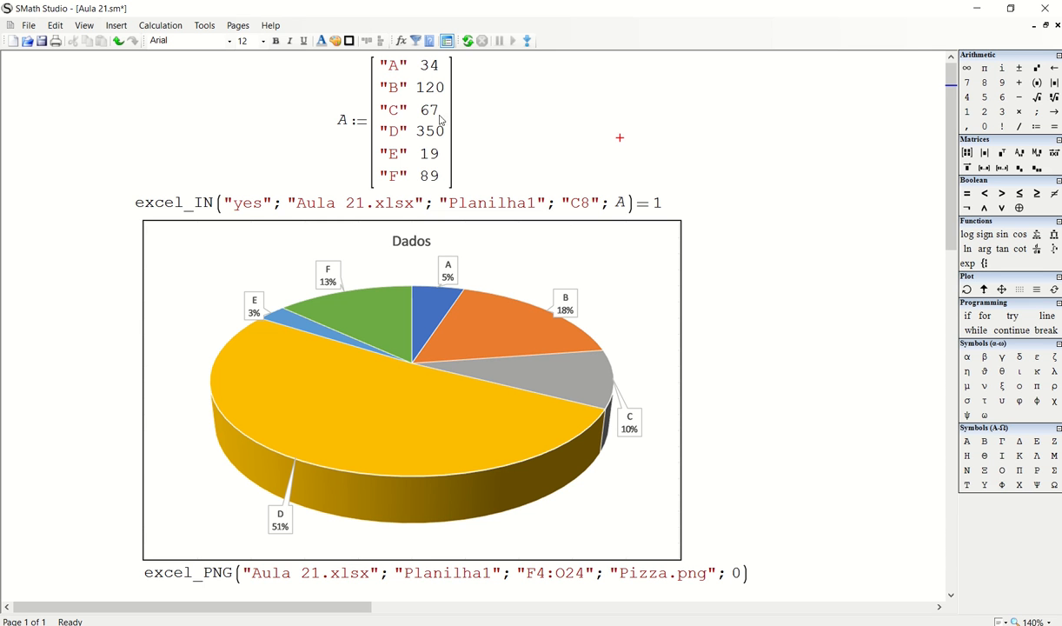
left_click(43, 45)
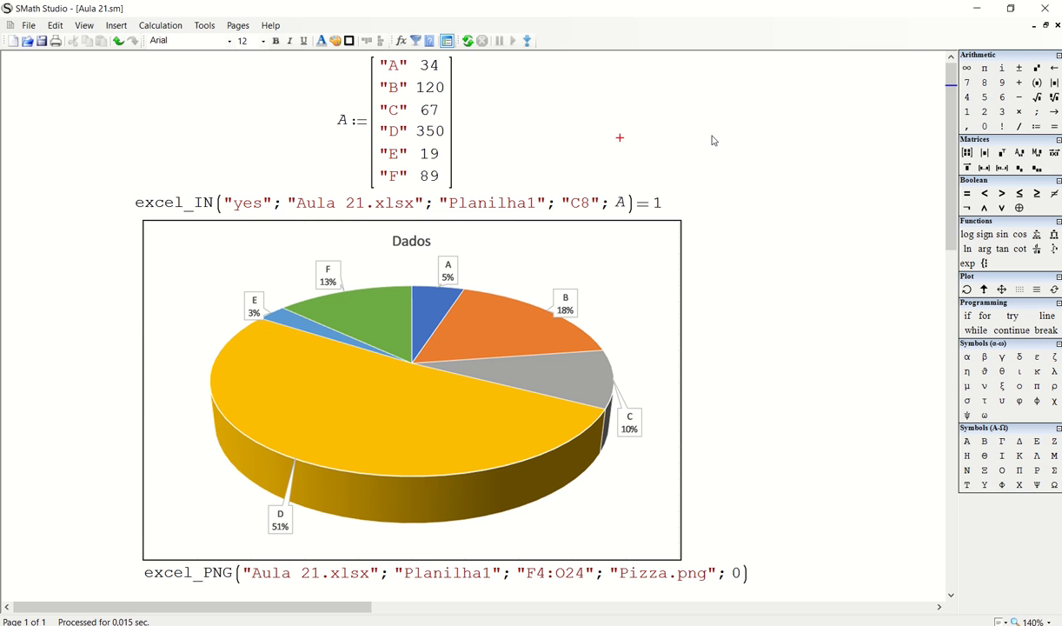
left_click(674, 156)
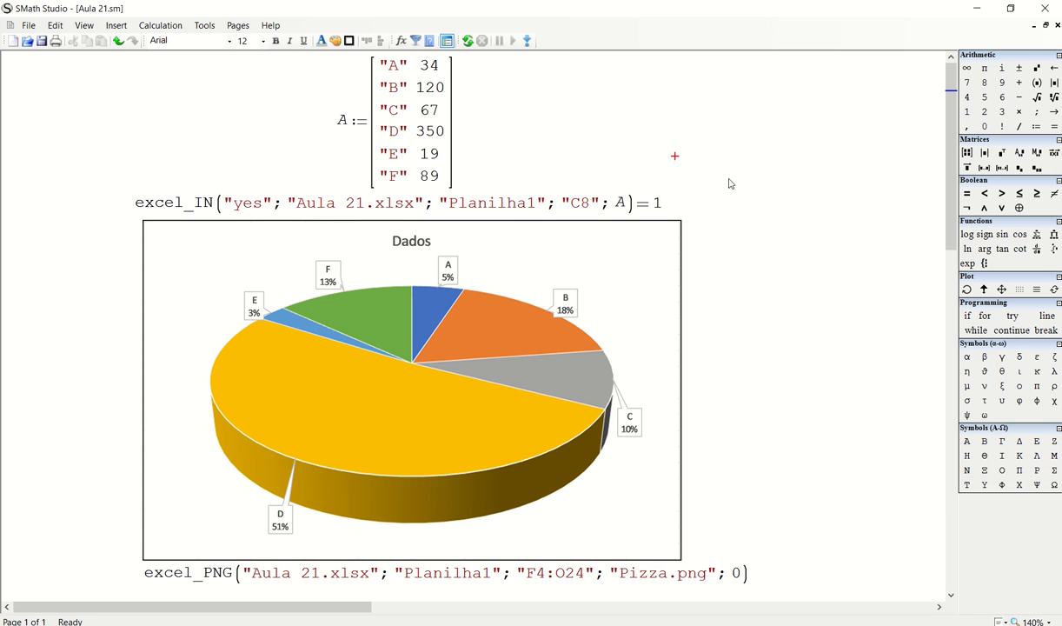
left_click(738, 183)
left_click(253, 129)
mouse_move(652, 5)
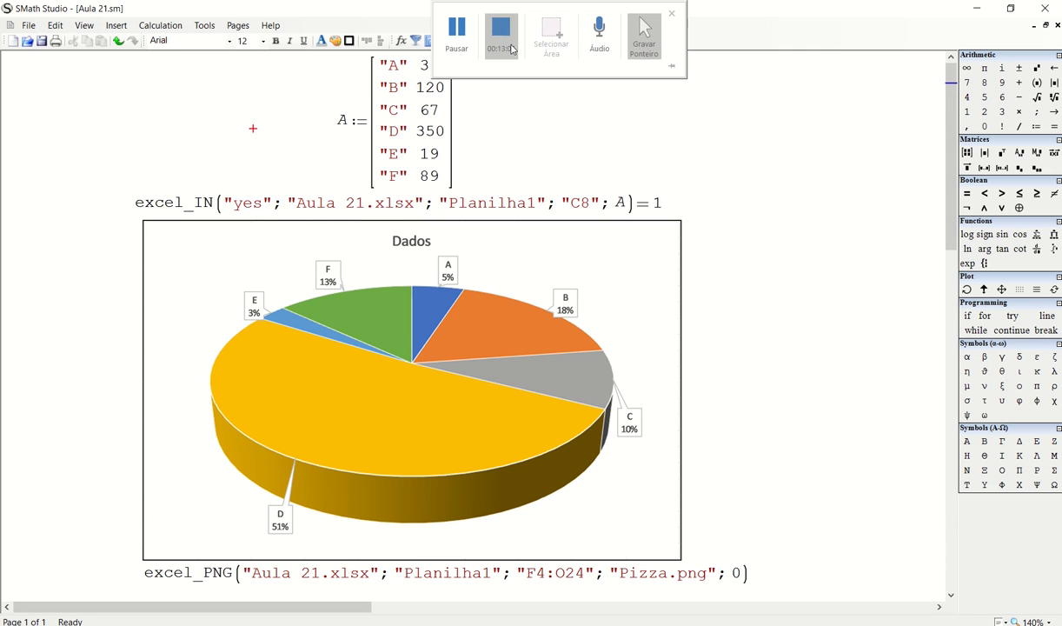